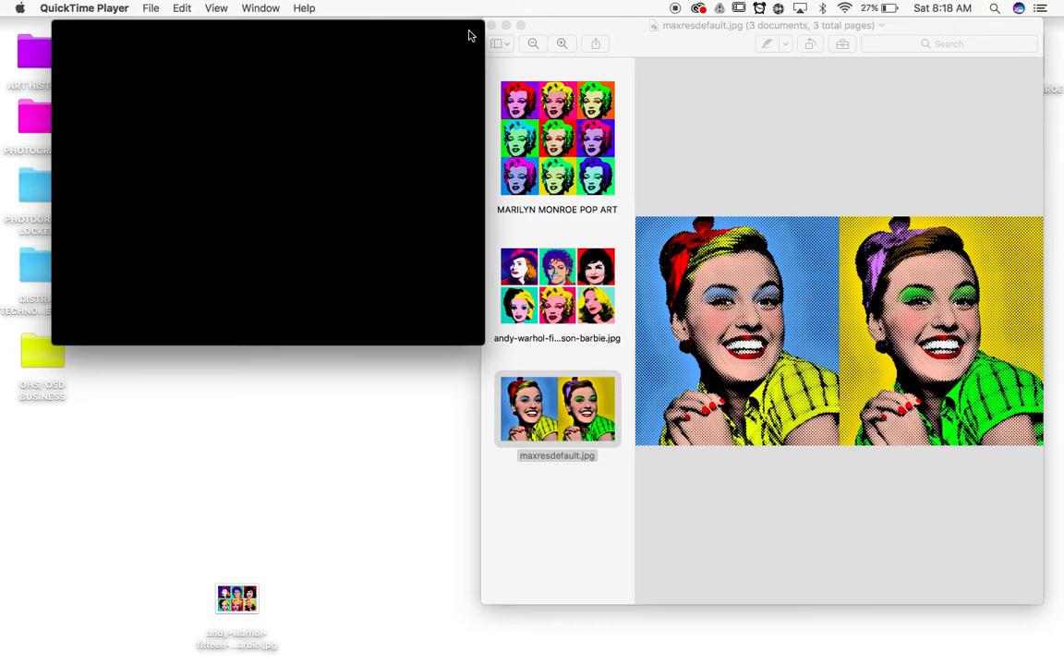
Move the "What Is Pop Art?" video window clear of the image viewer, then play the video to 00:39 and pause it
left_click_drag(470, 29, 425, 31)
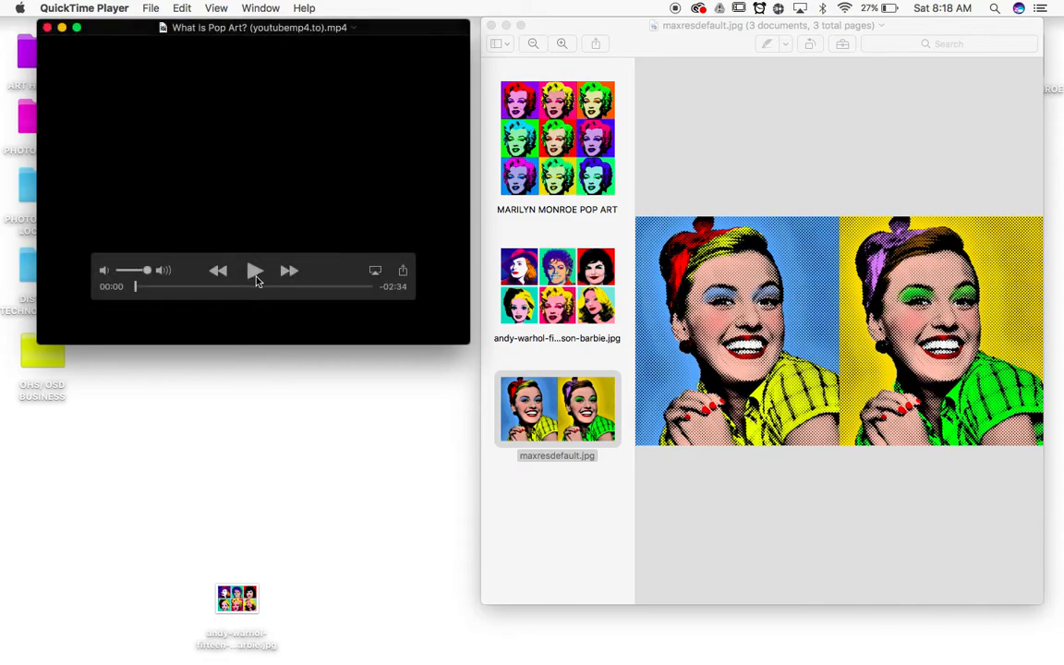
left_click(255, 273)
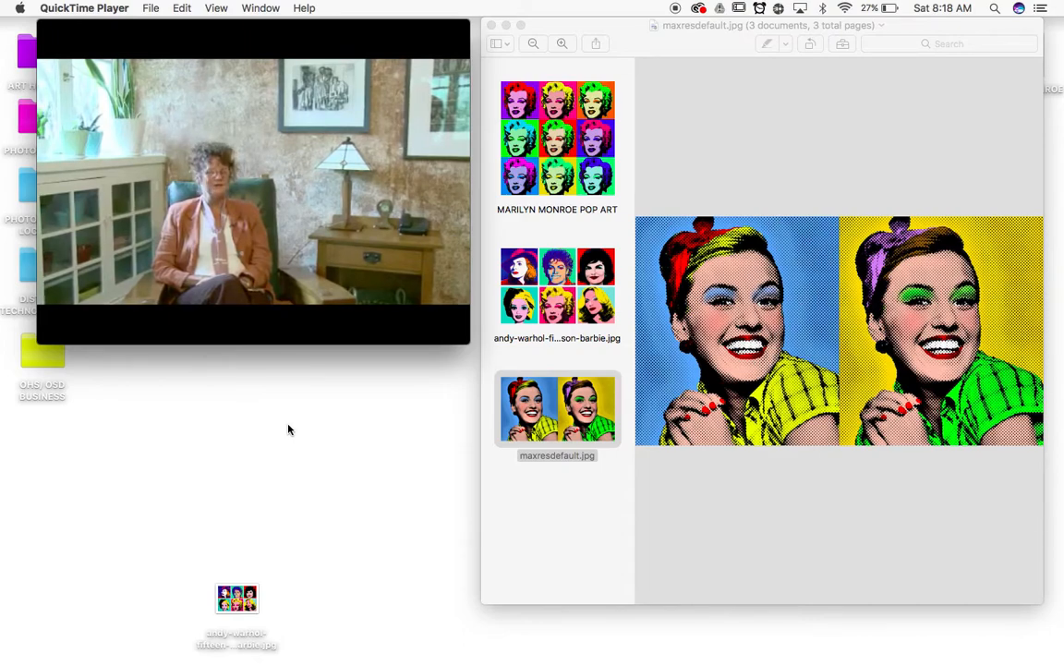
key("XF86AudioRaiseVolume")
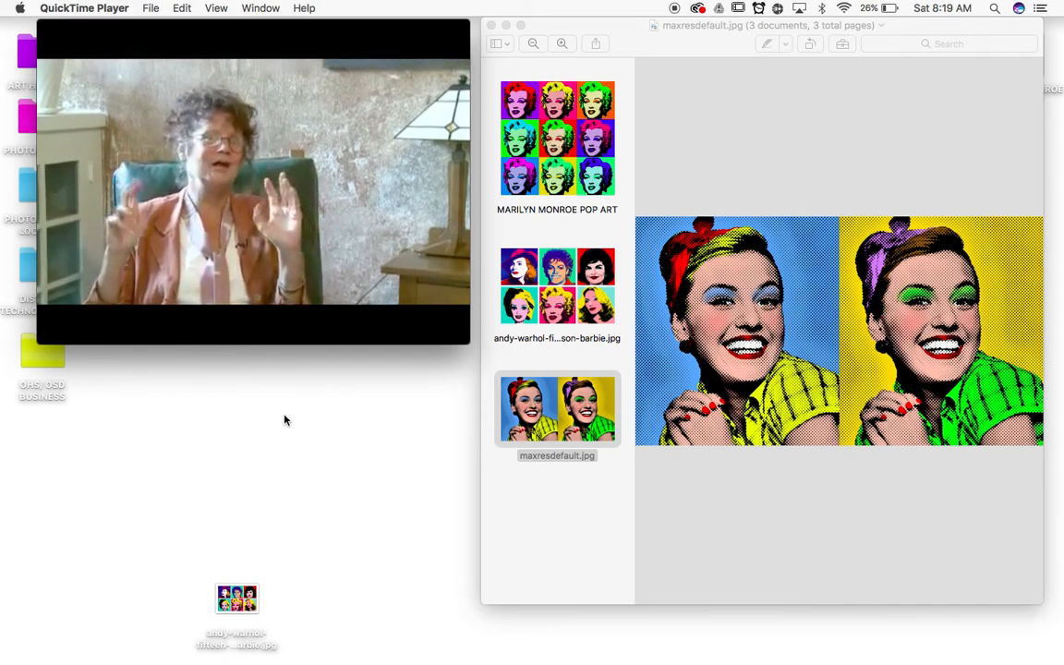
left_click(254, 273)
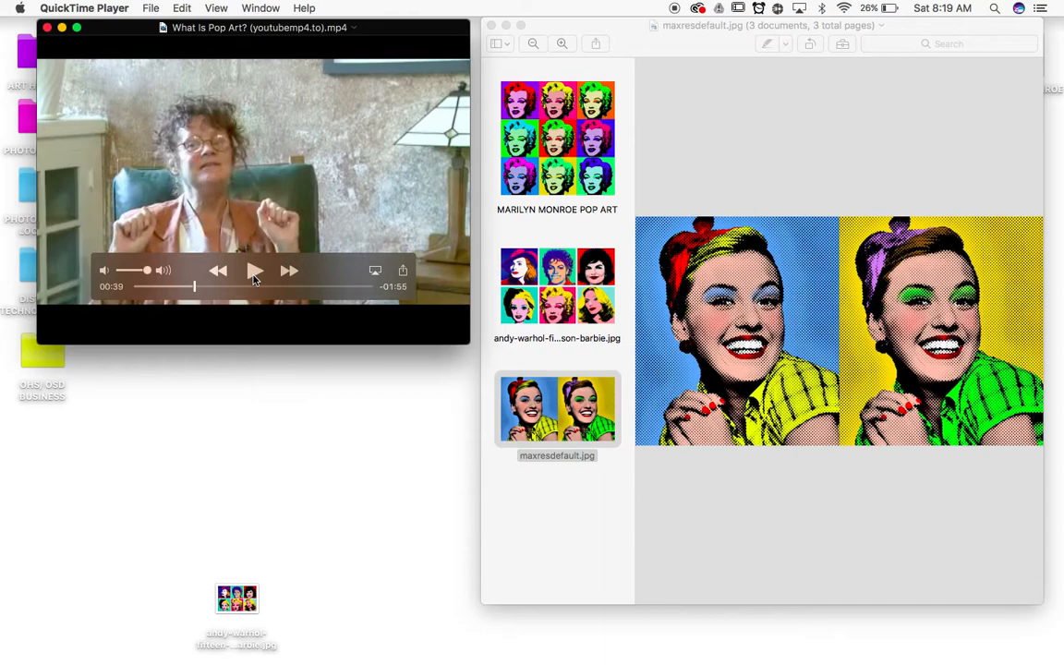
left_click(255, 270)
View the Andy Warhol fifteen-minutes-of-fame image and the MARILYN MONROE POP ART image in the image viewer
left_click(584, 221)
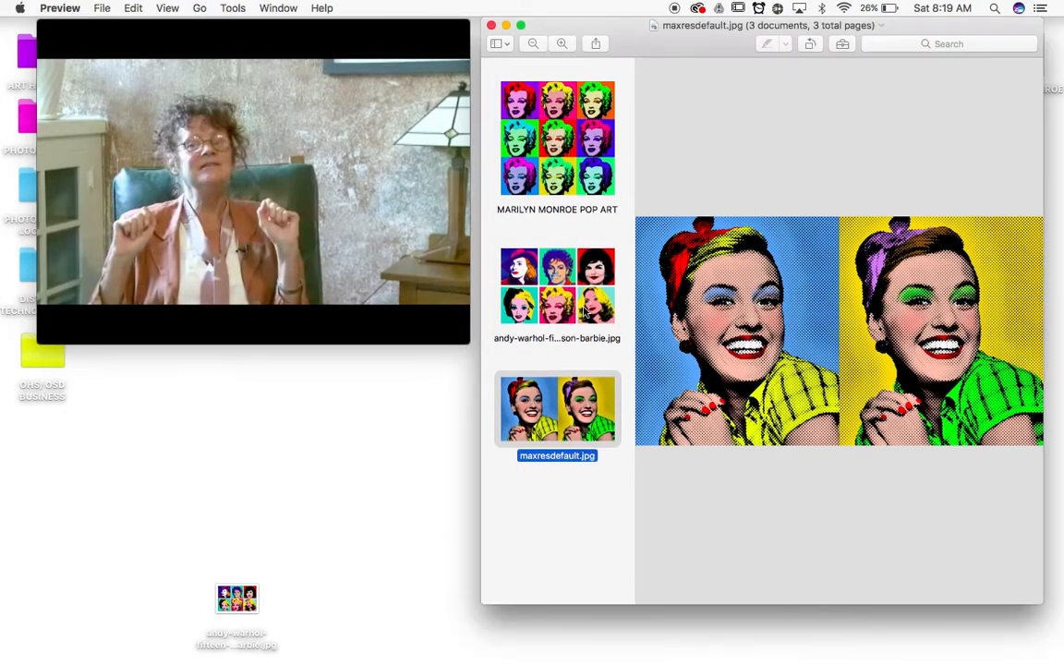
left_click(586, 307)
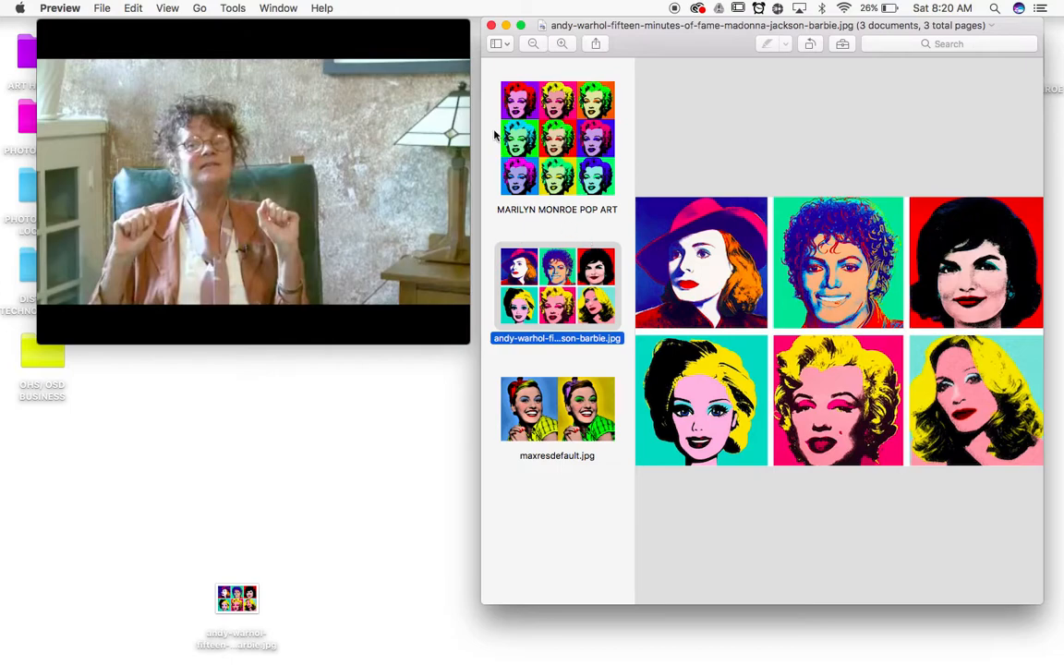
left_click(533, 135)
Resume the "What Is Pop Art?" video from 00:39 and pause it at 02:22
mouse_move(236, 114)
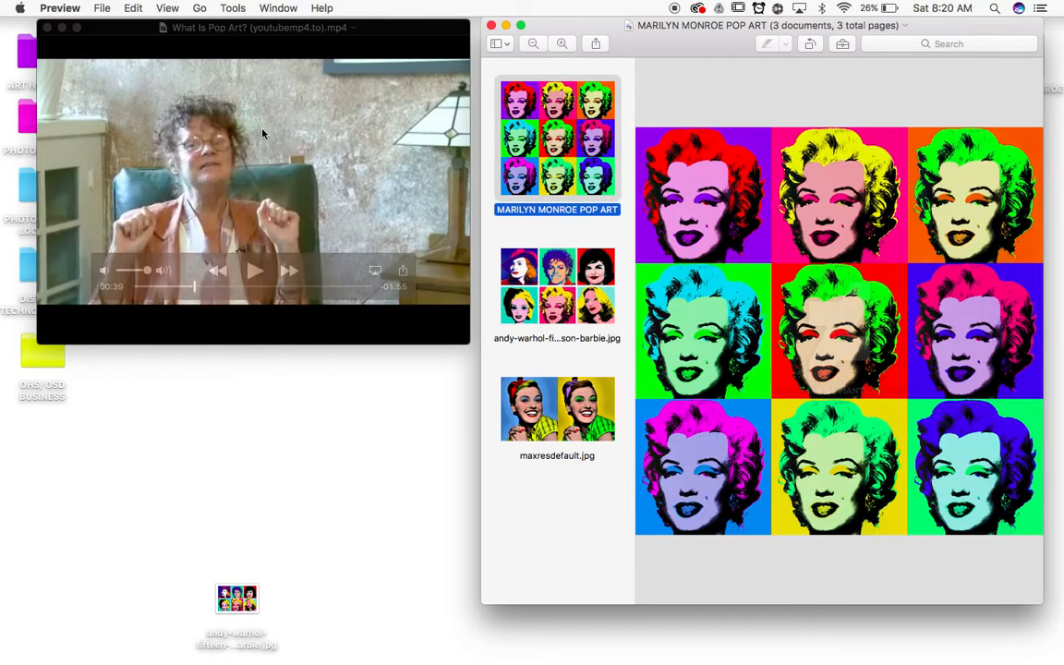
left_click(254, 274)
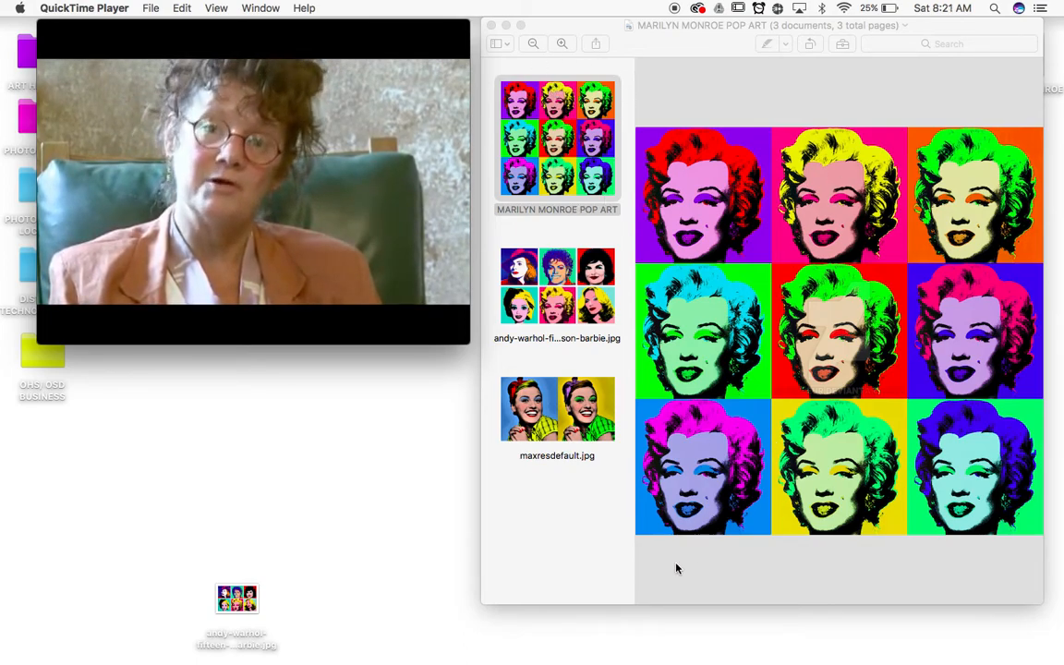
mouse_move(300, 337)
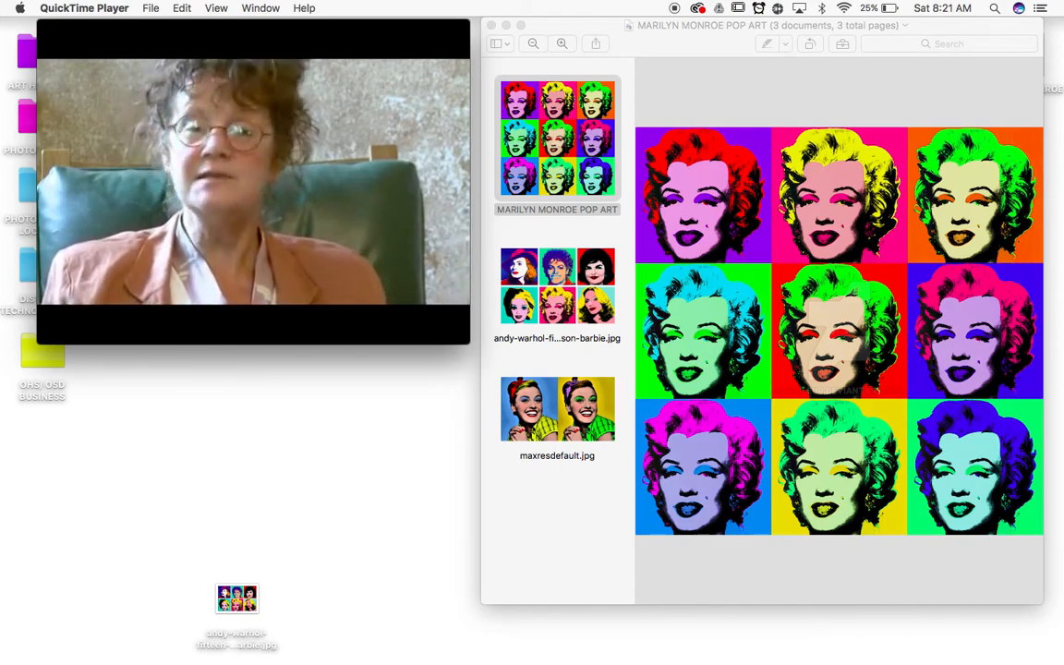
mouse_move(297, 336)
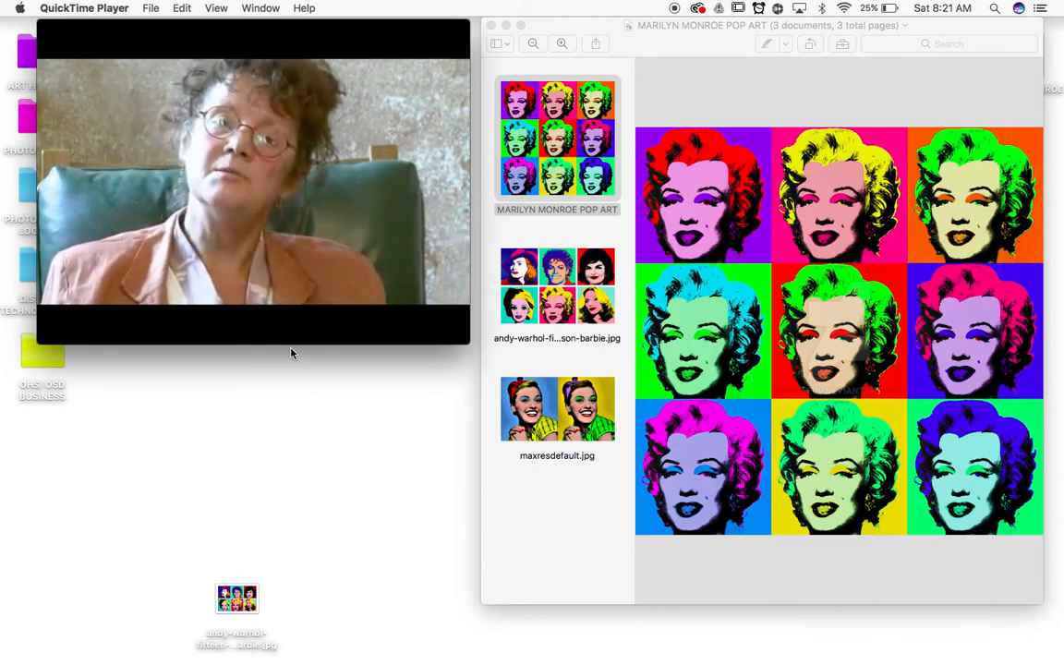
mouse_move(262, 340)
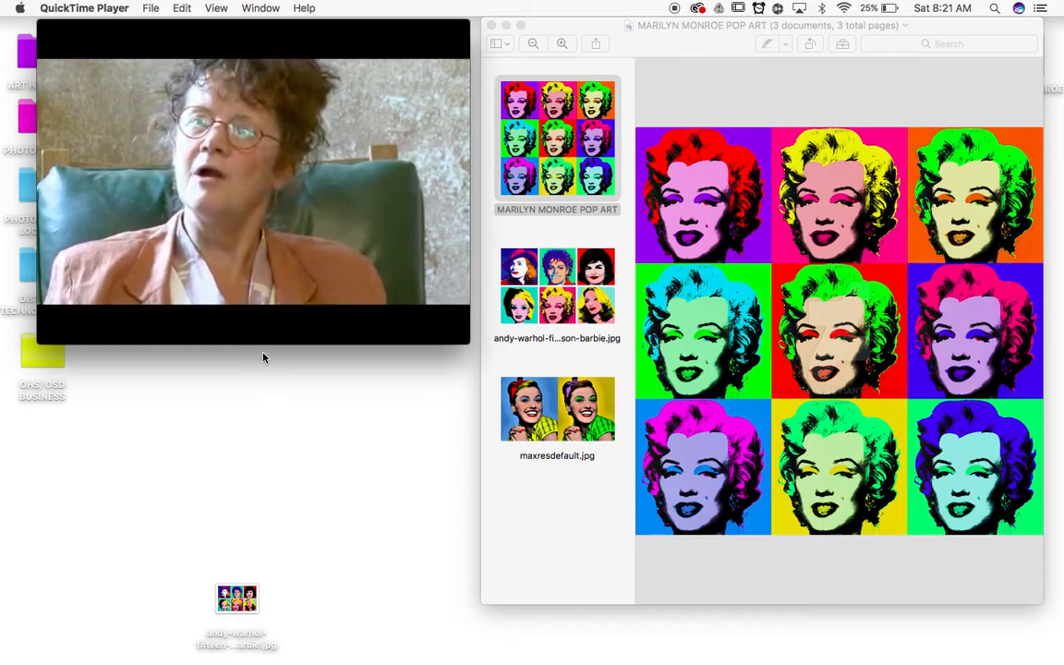
left_click(256, 275)
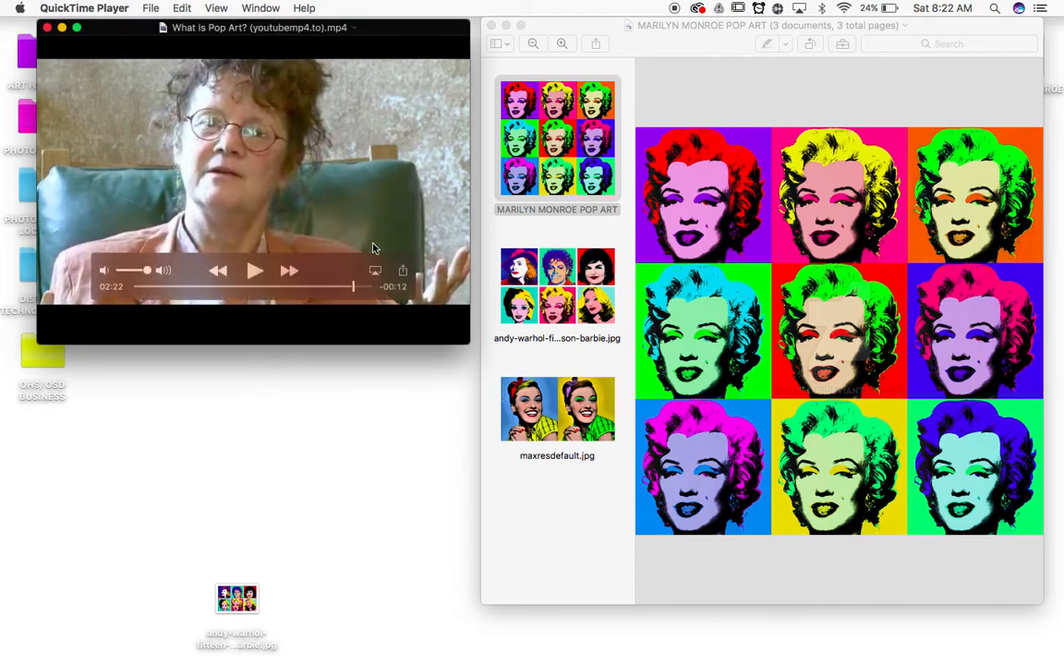
Close the video and enlarge the image viewer to examine the MARILYN MONROE POP ART image
left_click(47, 27)
left_click_drag(563, 39, 228, 39)
left_click_drag(704, 601, 865, 643)
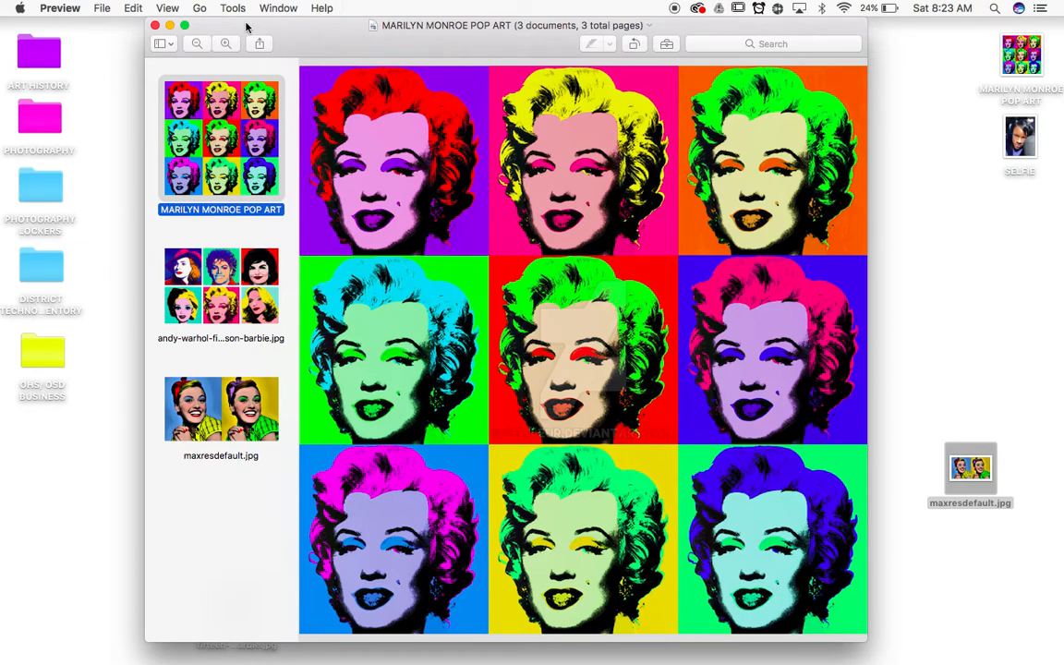
Close the image viewer and line up the Andy Warhol image and maxresdefault.jpg beneath SELFIE on the desktop
left_click(155, 25)
left_click_drag(230, 595, 1017, 226)
left_click_drag(970, 468, 1020, 302)
left_click(939, 273)
Check the desktop's SELFIE photo in Preview, then open it in Photoshop with an enlarged document window
double_click(1030, 124)
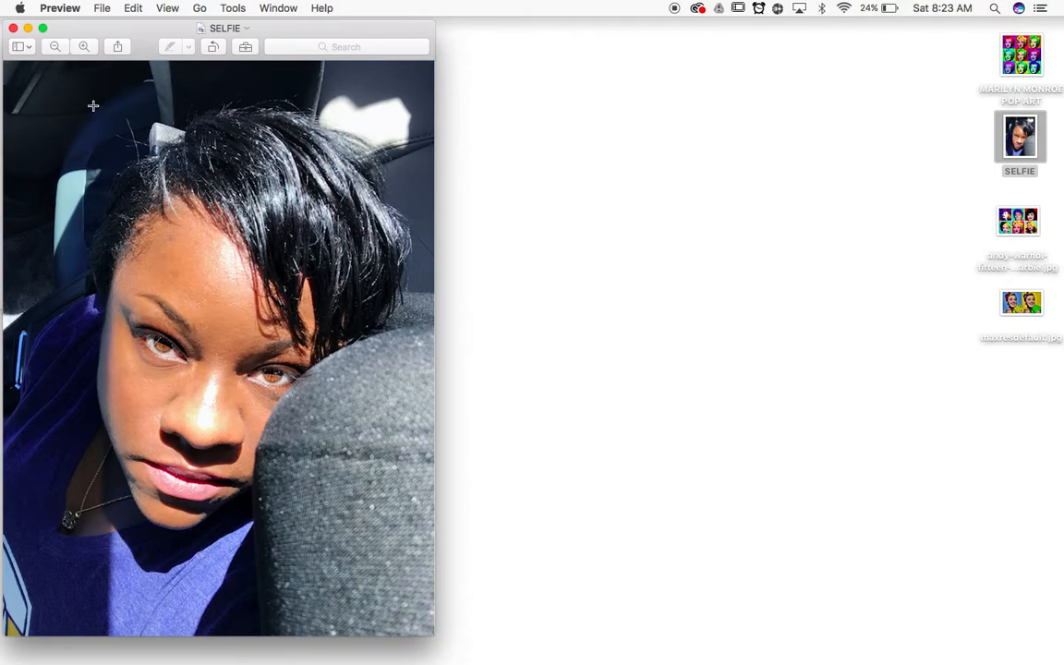
left_click(13, 28)
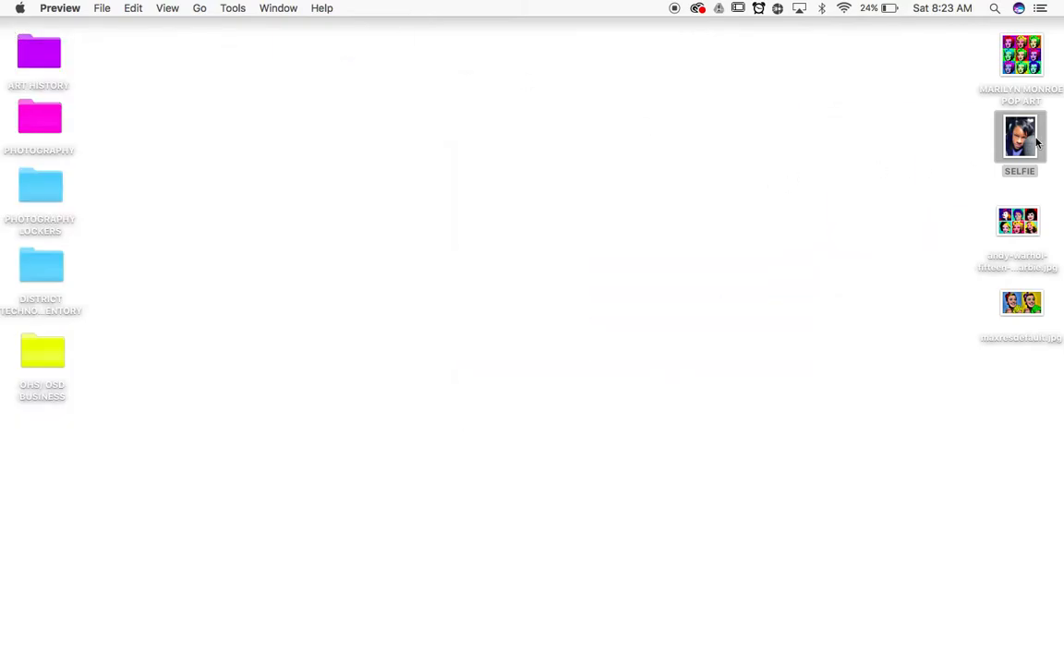
left_click_drag(1019, 138, 672, 636)
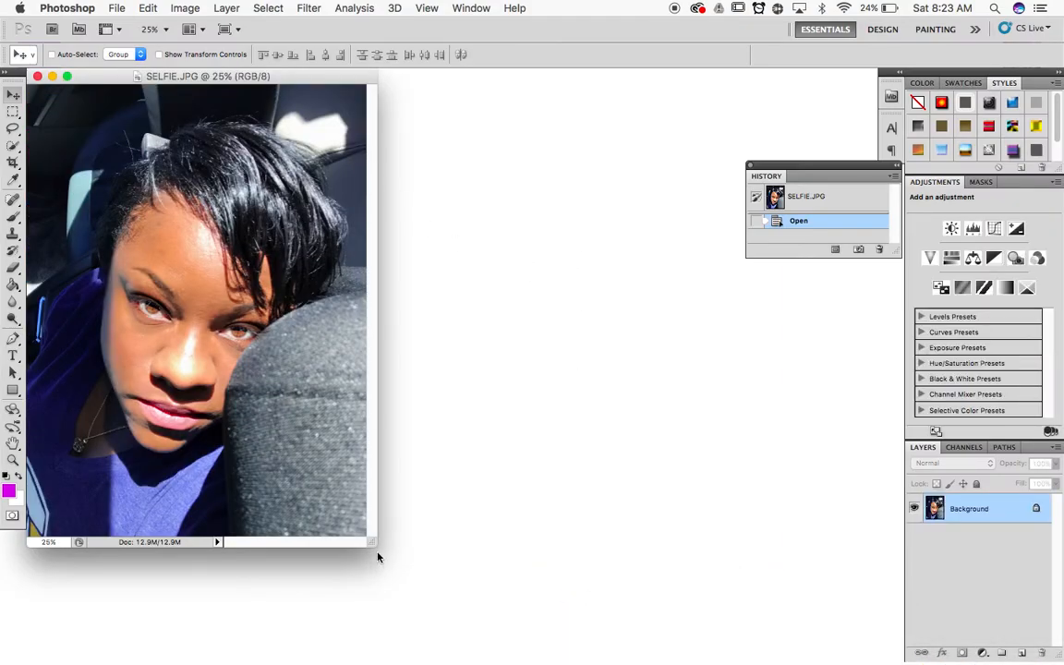
left_click_drag(374, 545, 708, 653)
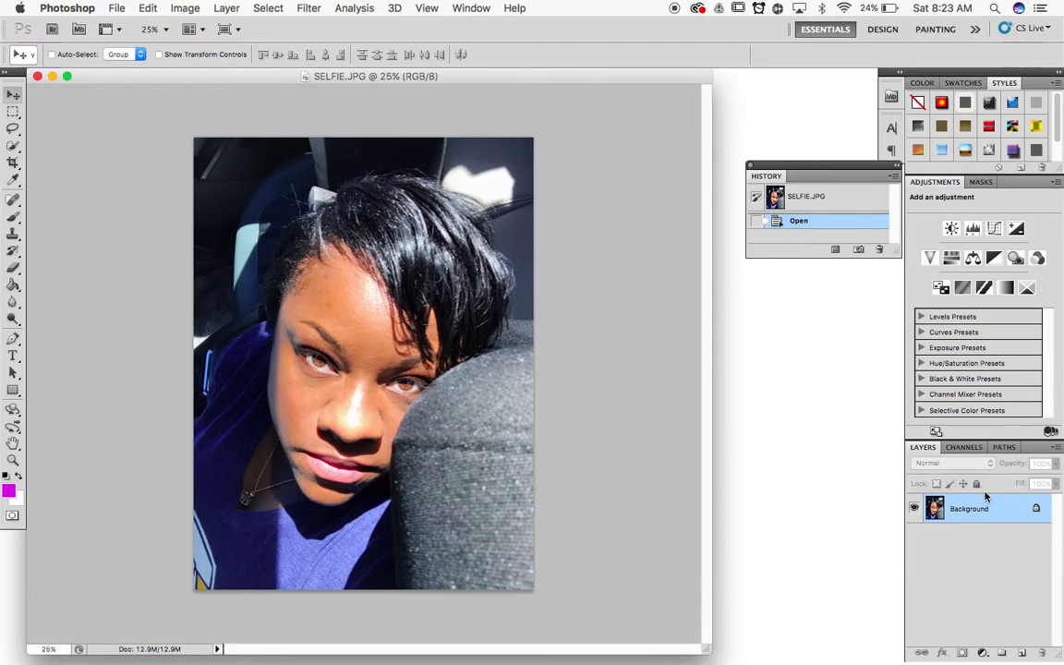
Convert the locked Background into a regular layer and rename it MAIN IMAGE
double_click(1038, 511)
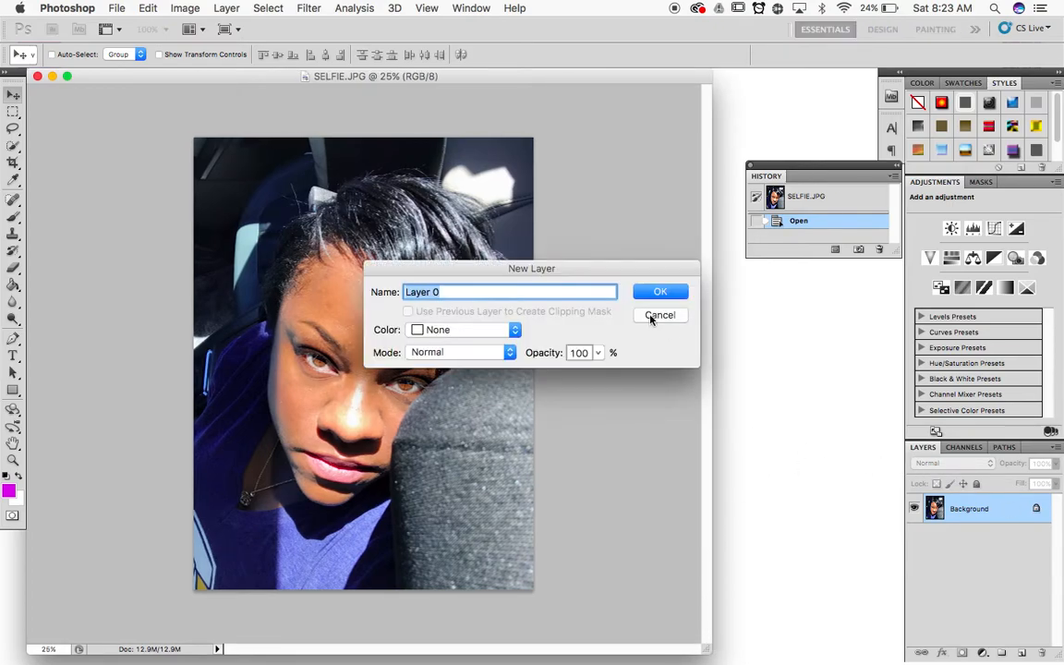
left_click(657, 291)
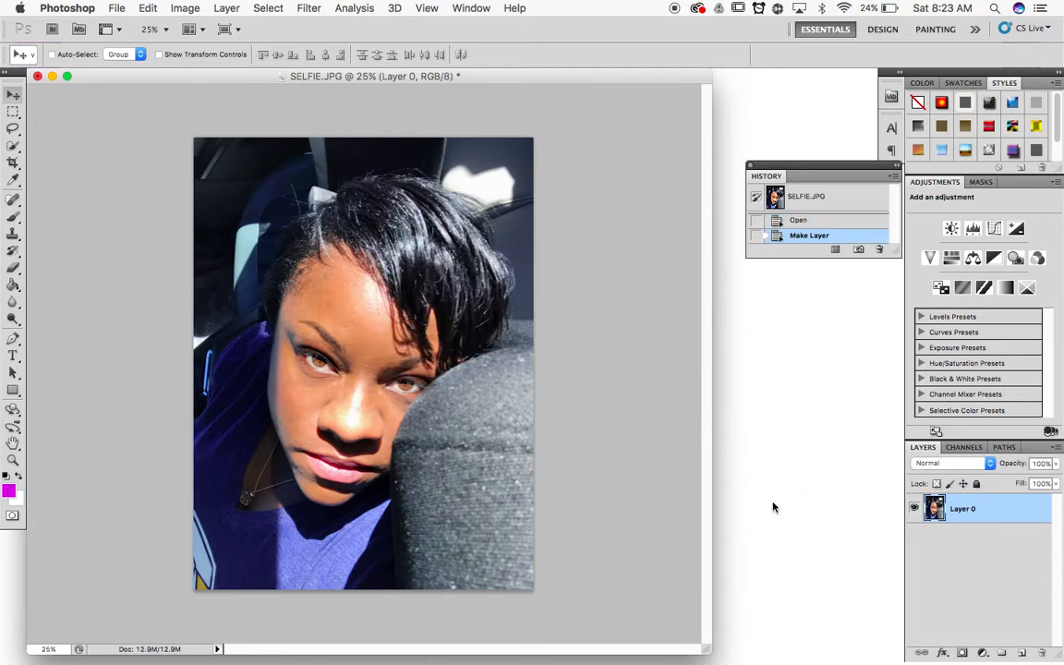
double_click(963, 509)
type("MAIN IMAG")
key("Return")
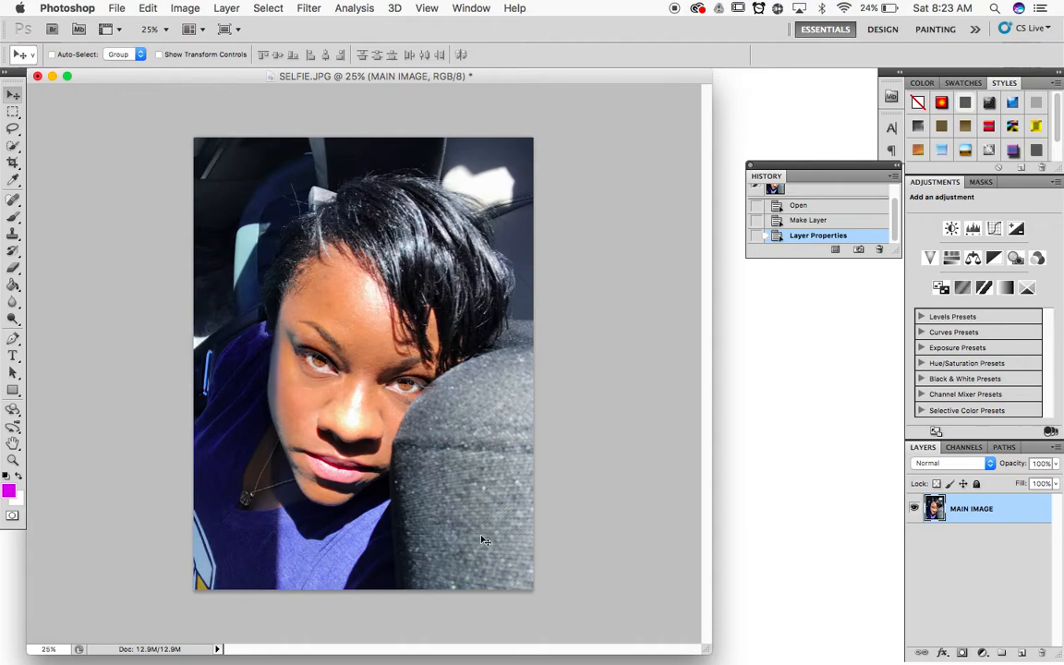
left_click(187, 8)
mouse_move(197, 57)
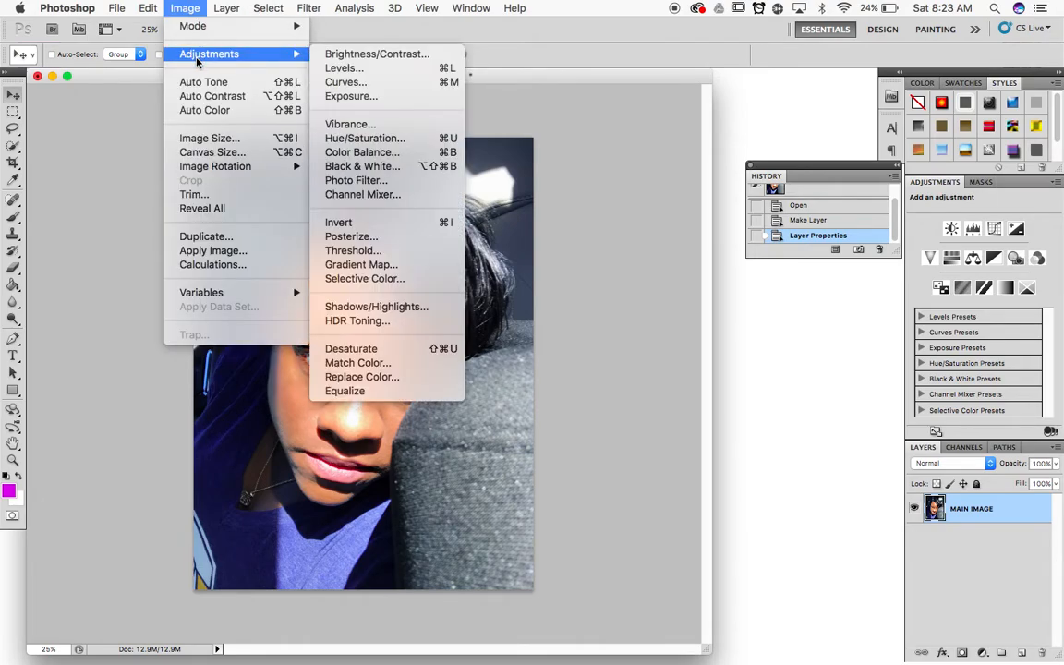
left_click(364, 252)
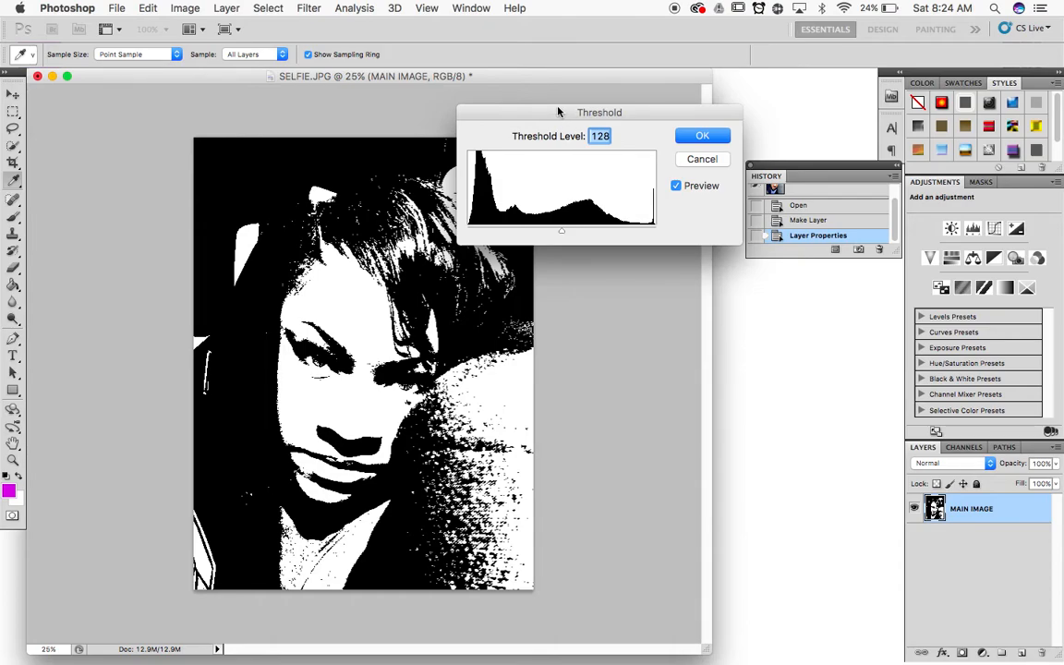
left_click_drag(558, 111, 684, 72)
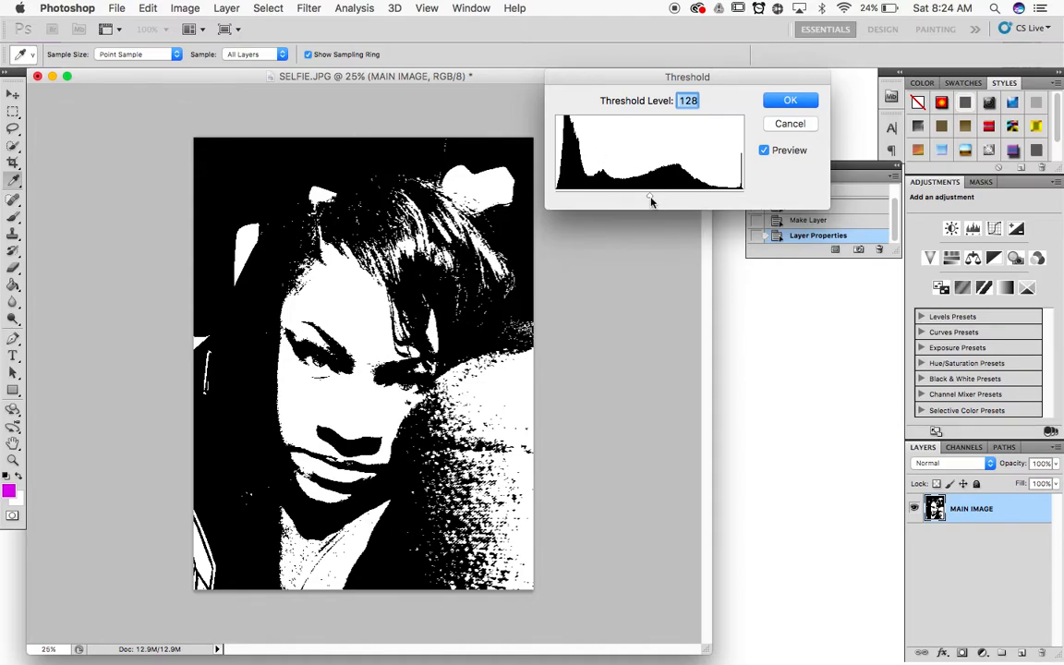
left_click_drag(642, 200, 693, 195)
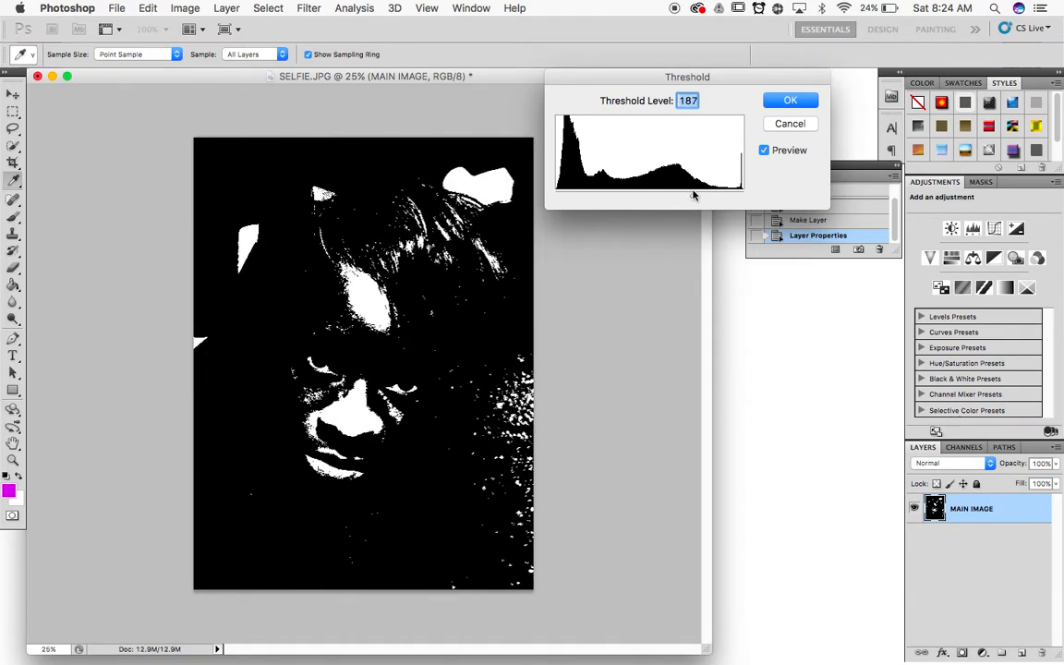
left_click(790, 124)
key("v")
Apply a Threshold adjustment to the MAIN IMAGE layer with a threshold level of 114
left_click(172, 8)
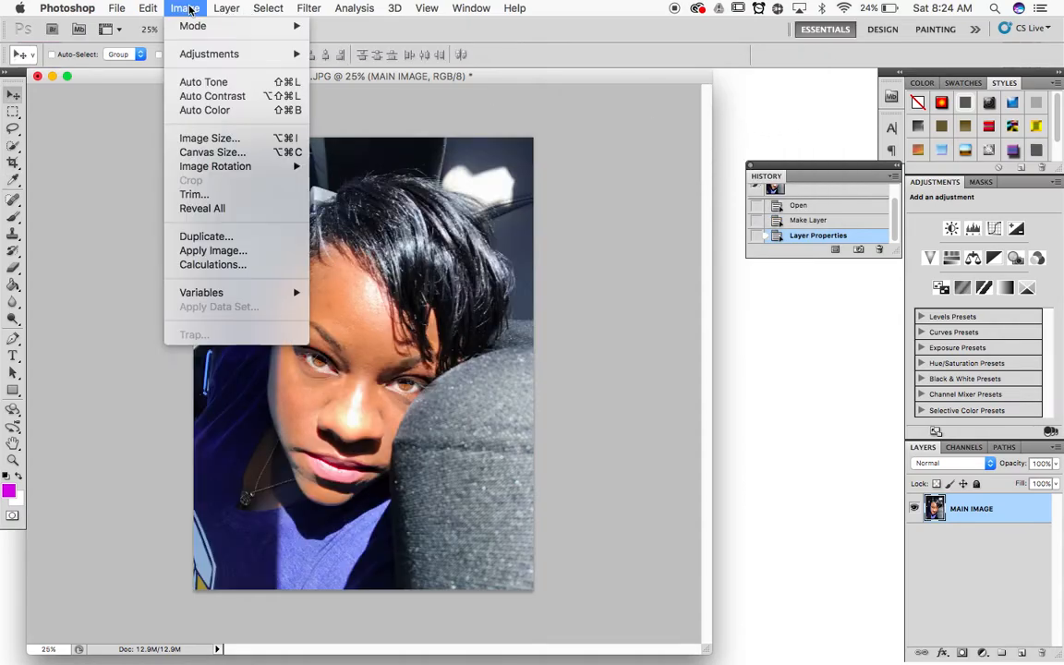
mouse_move(213, 57)
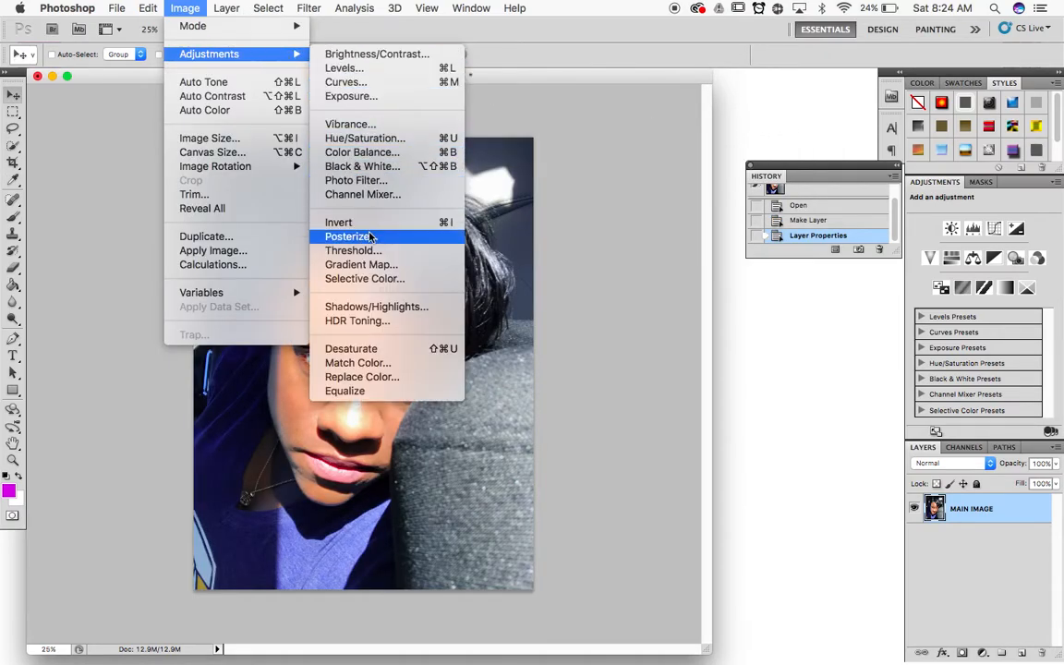
left_click(349, 250)
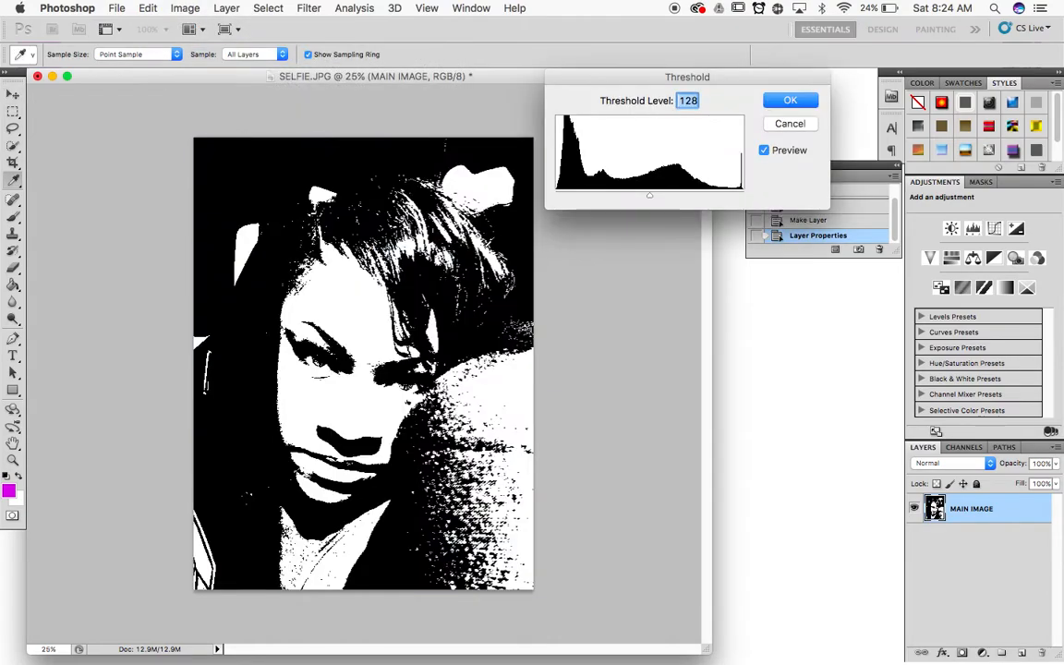
left_click_drag(649, 197, 640, 197)
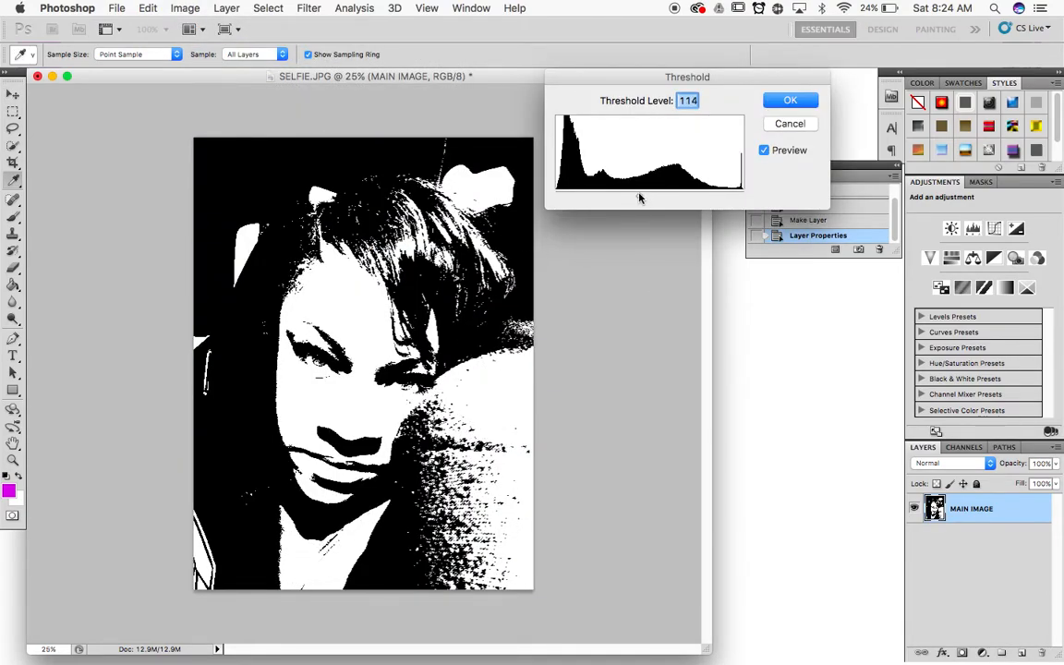
left_click(799, 103)
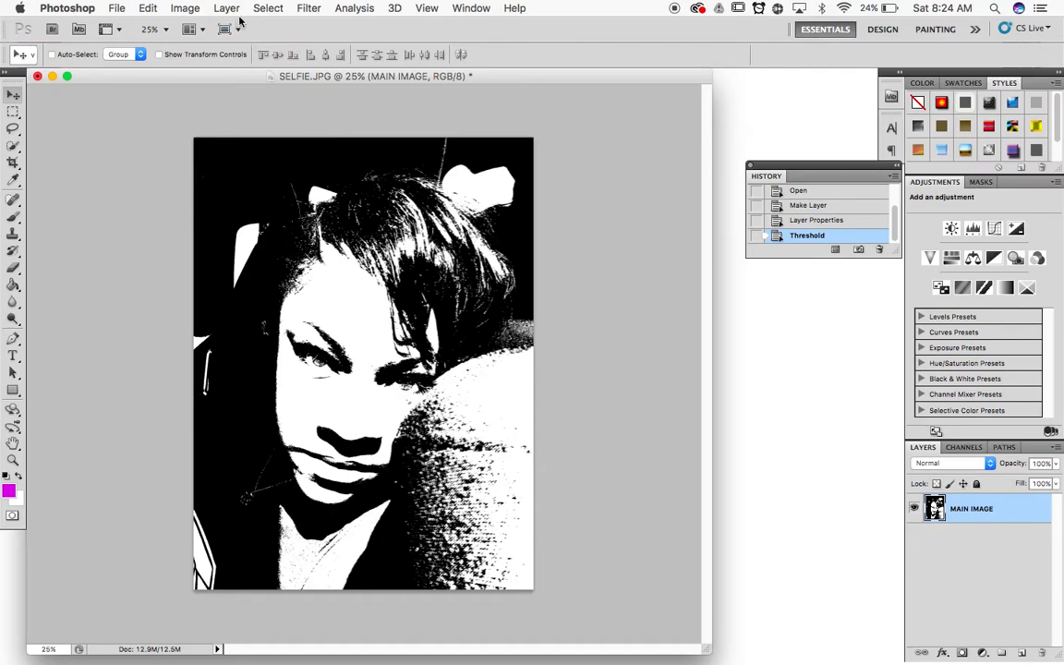
Select the white areas of MAIN IMAGE with Color Range, delete them to transparency and clear the selection
left_click(266, 7)
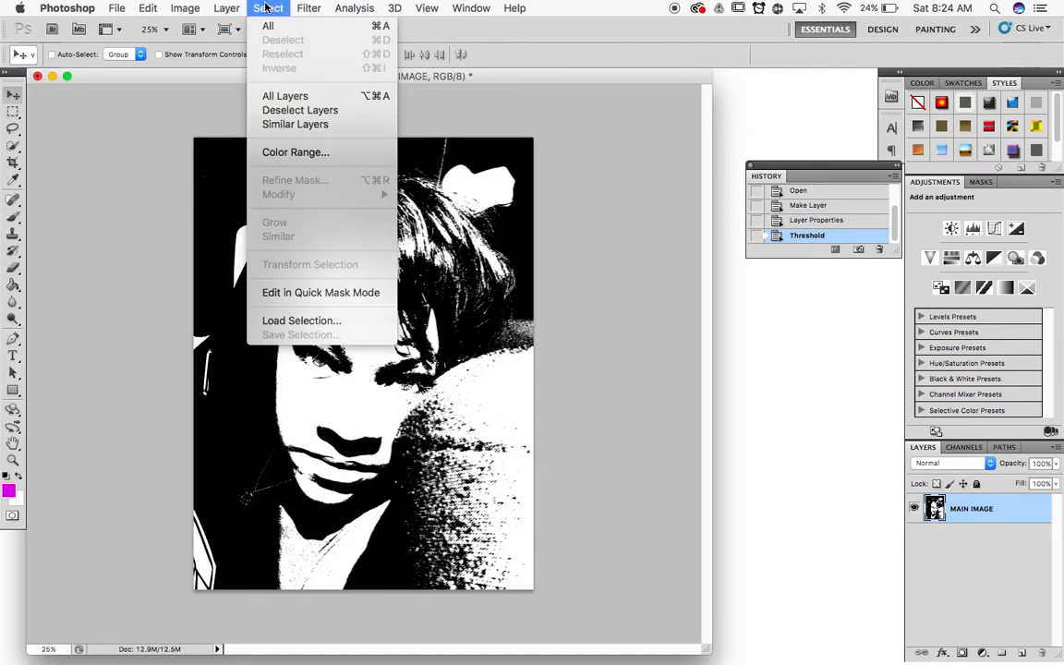
left_click(269, 151)
left_click_drag(422, 124, 524, 107)
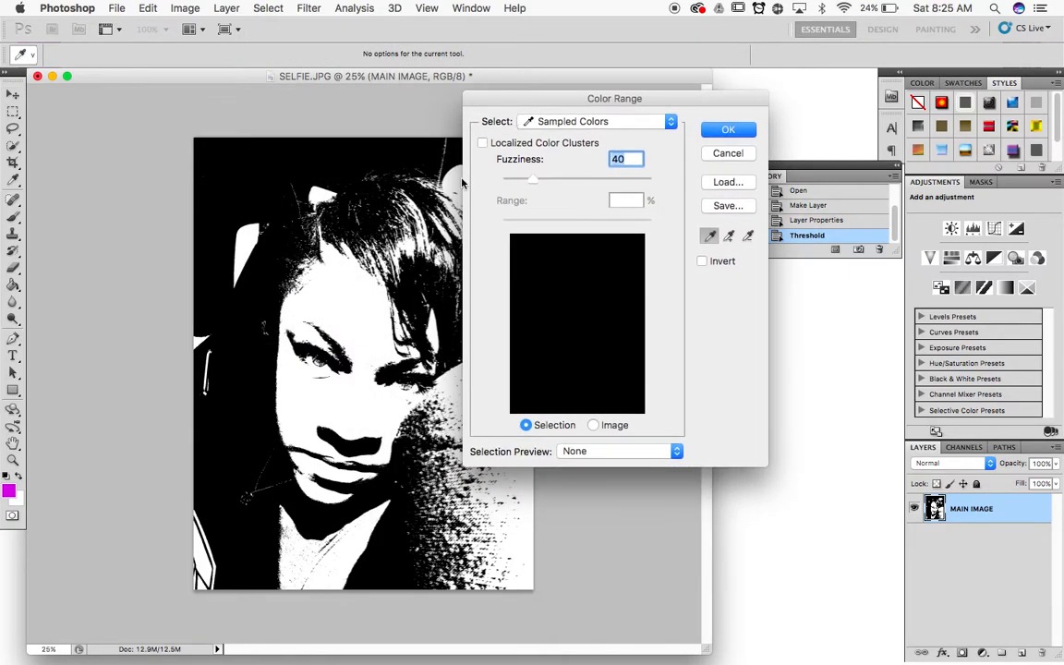
left_click(360, 300)
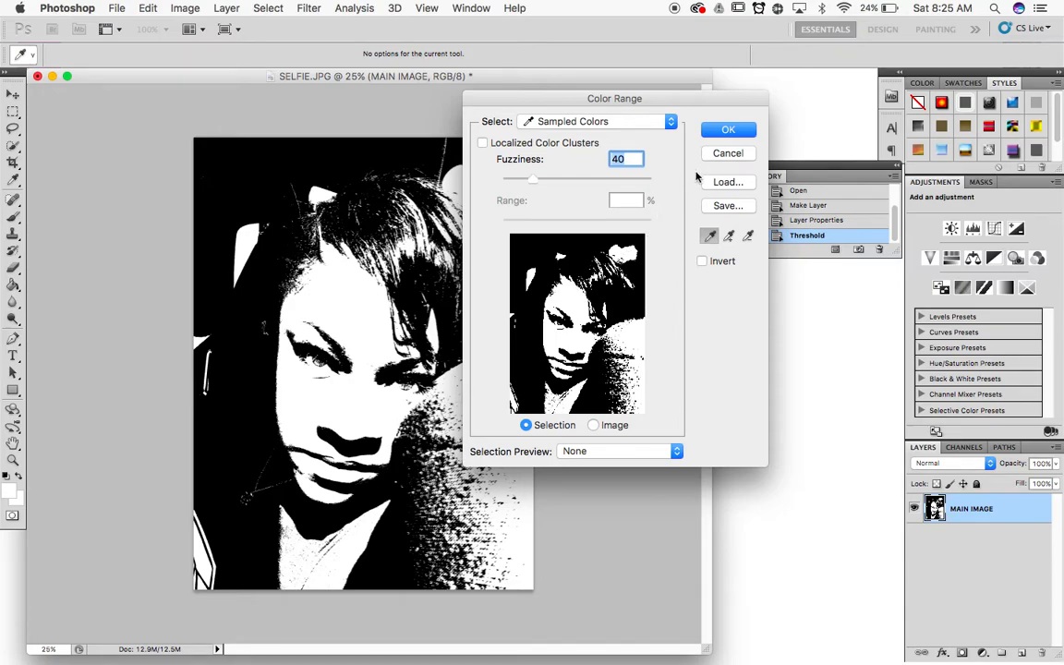
left_click(726, 132)
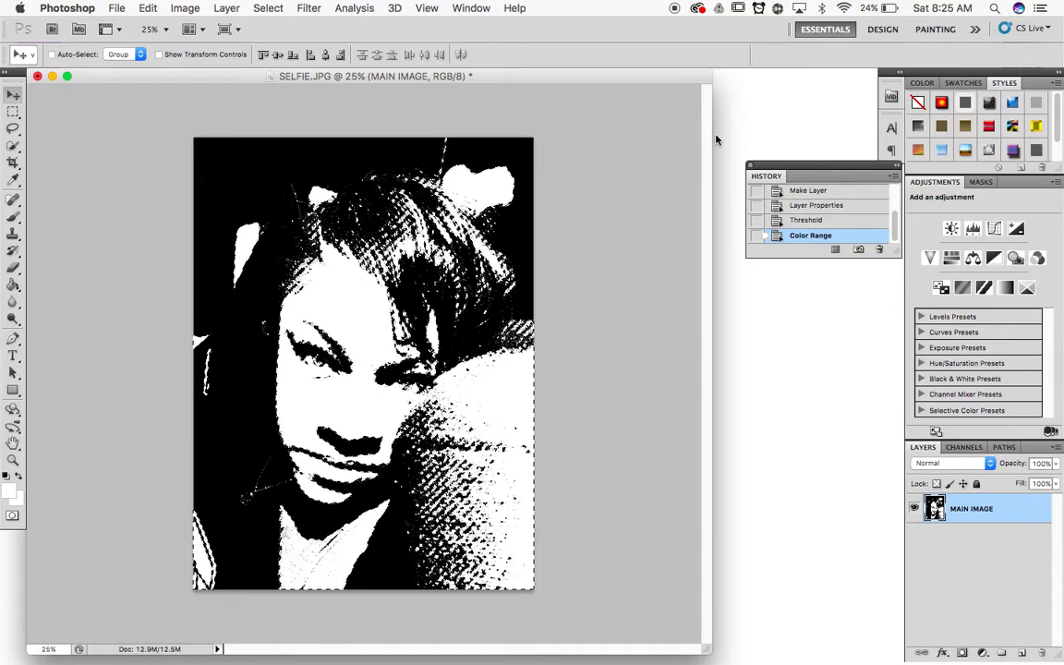
key("Delete")
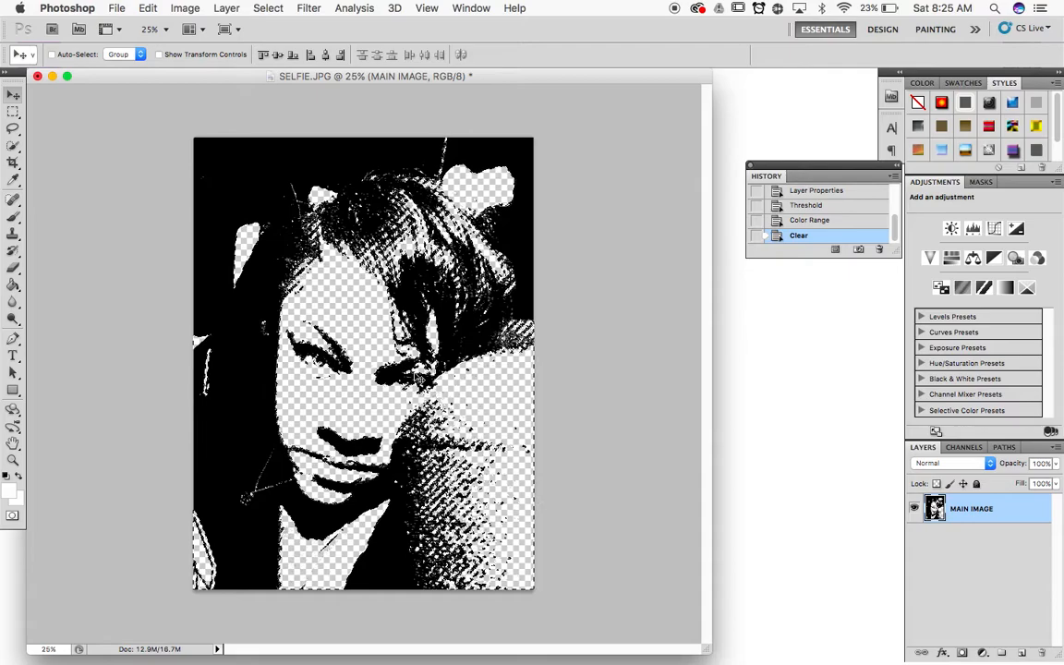
key("super+d")
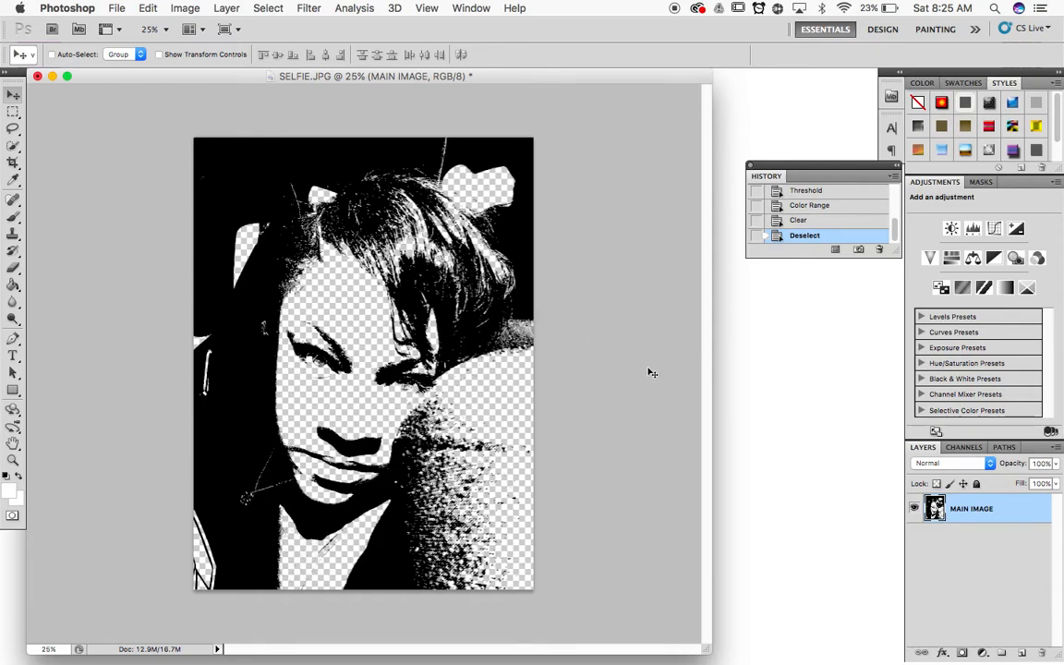
Add a new layer beneath MAIN IMAGE and set the foreground color to magenta, e607ee
left_click(1021, 654)
left_click_drag(939, 515, 937, 563)
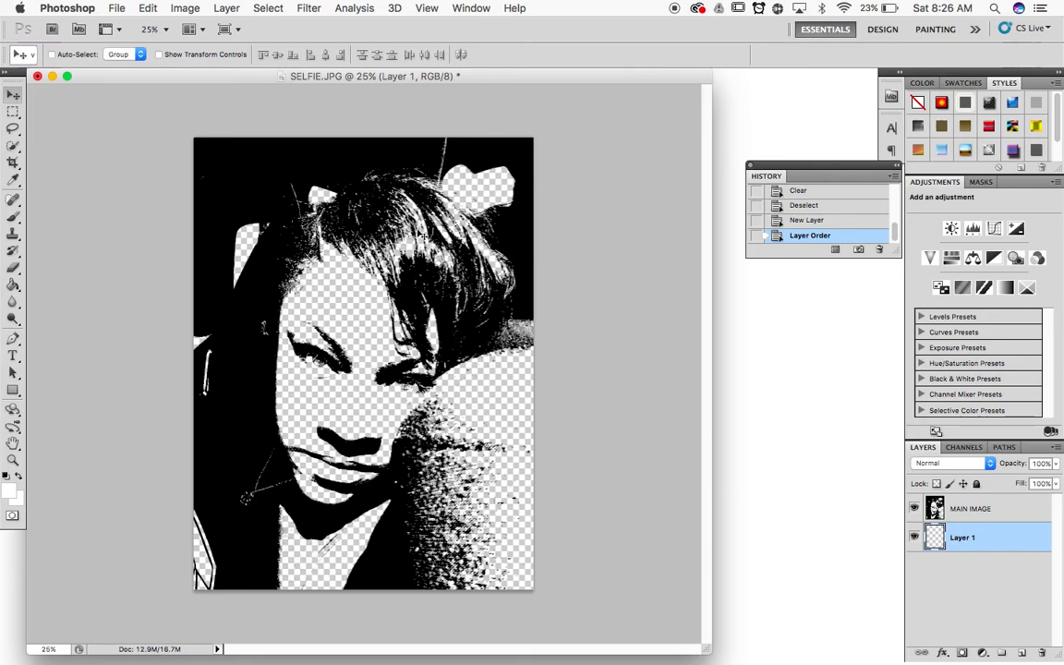
left_click(10, 489)
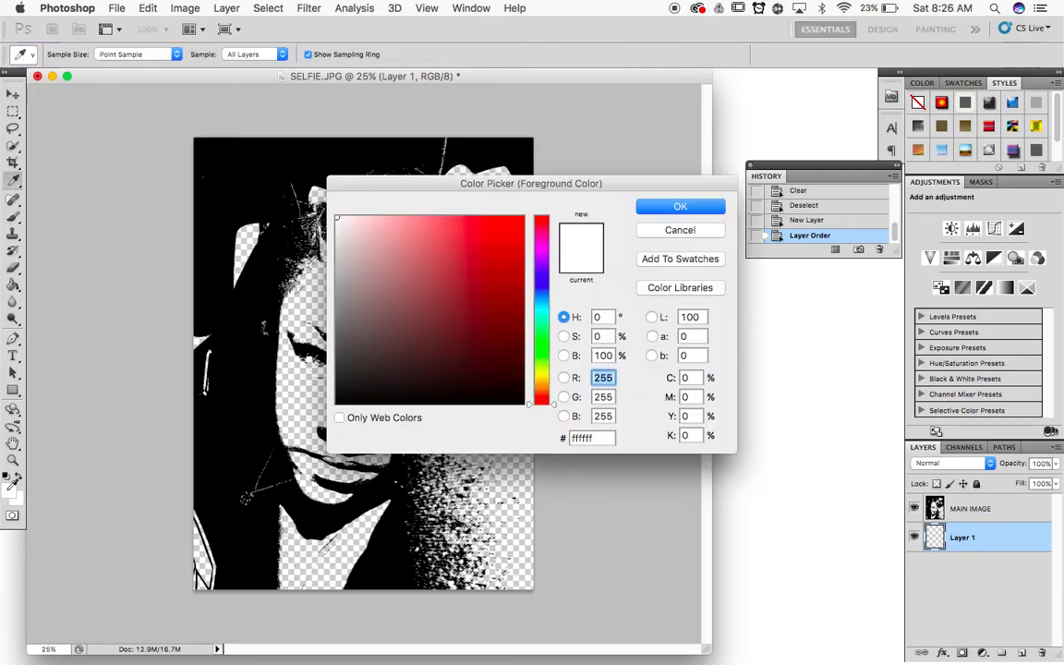
left_click(542, 246)
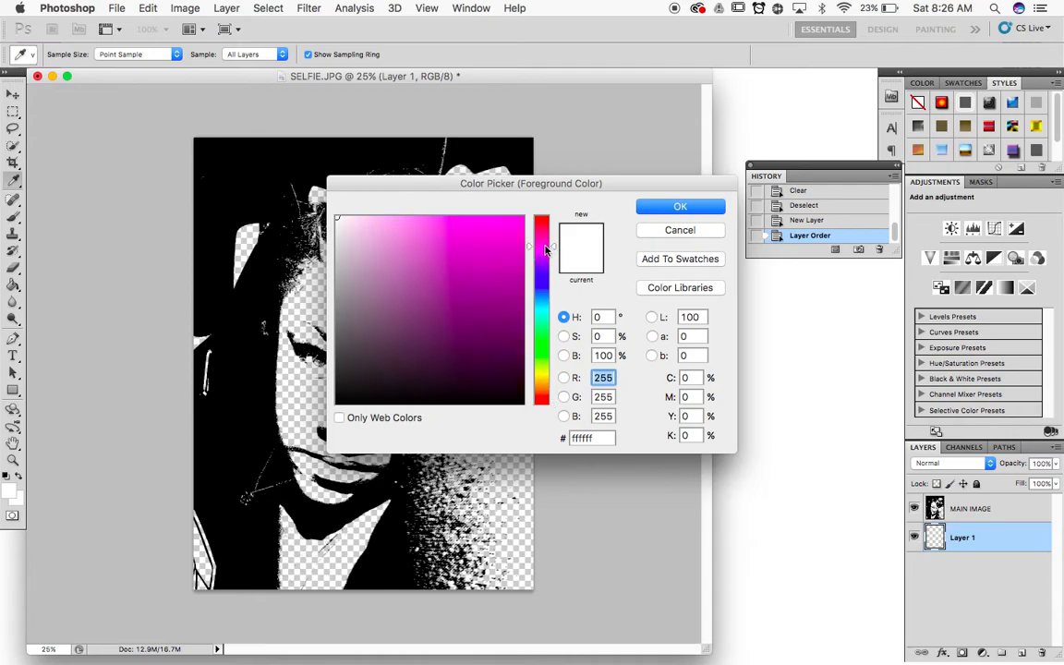
left_click(510, 219)
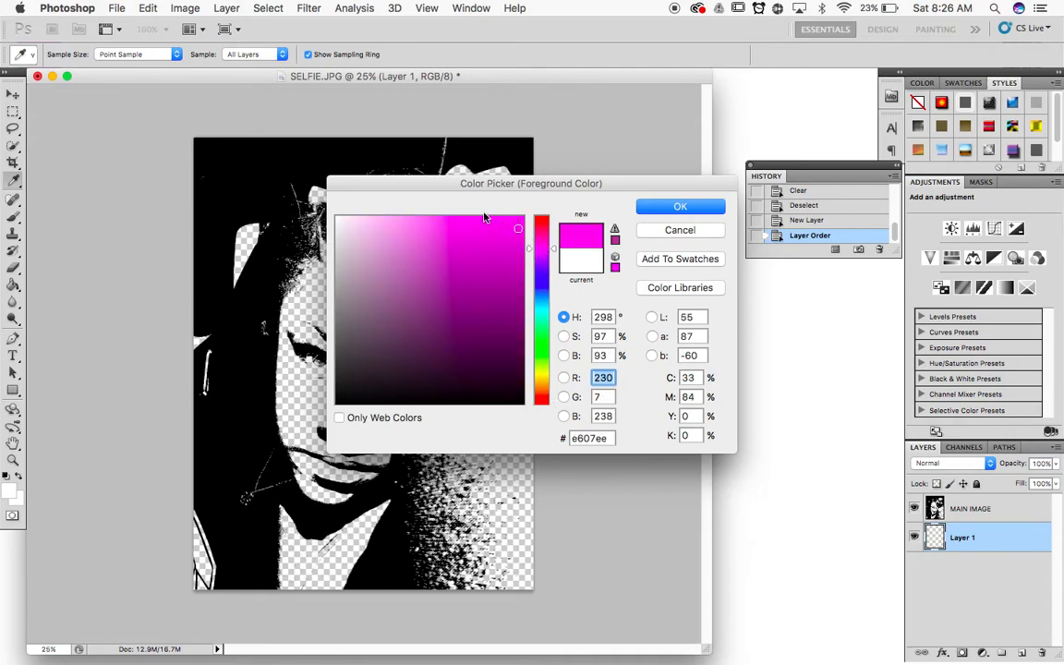
left_click(666, 214)
key("v")
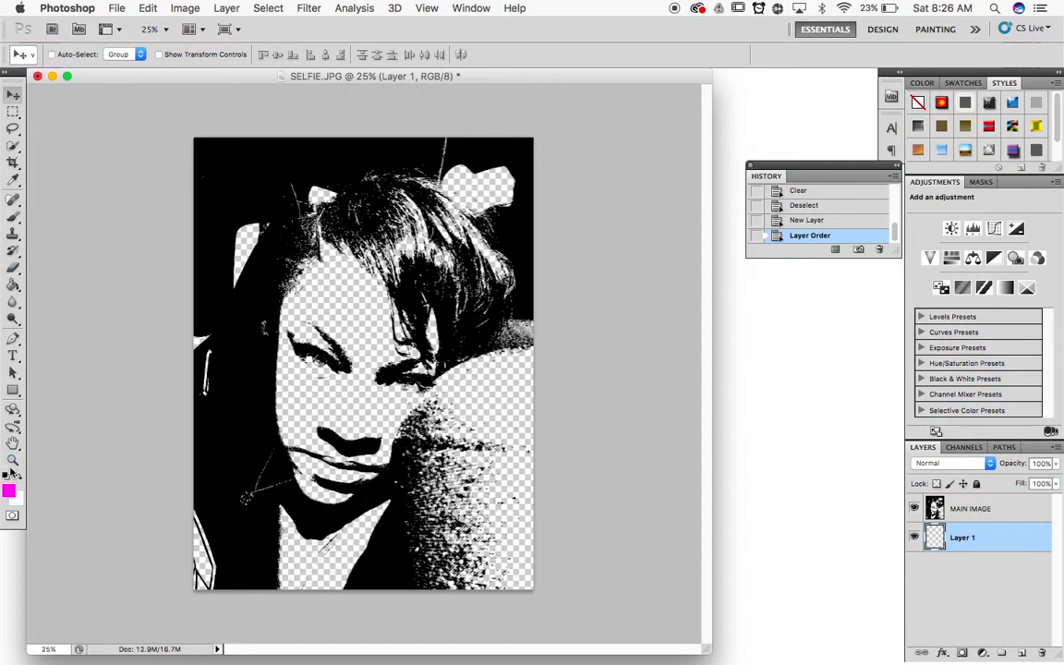
Set up the Brush tool with a size of 44 px and 100% hardness
left_click(13, 215)
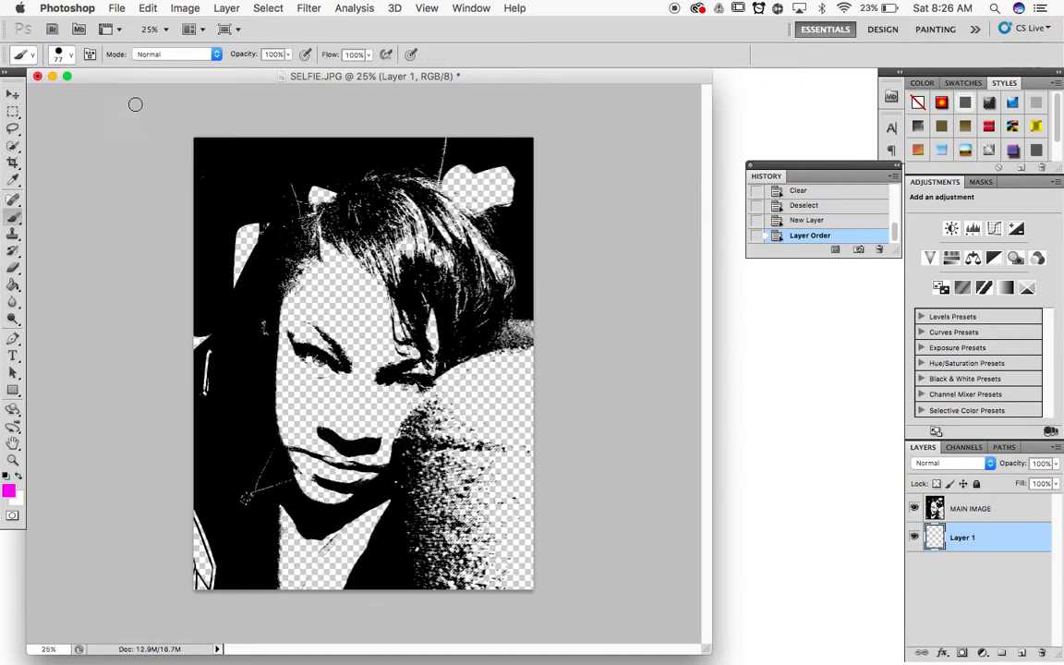
left_click(61, 56)
left_click(160, 125)
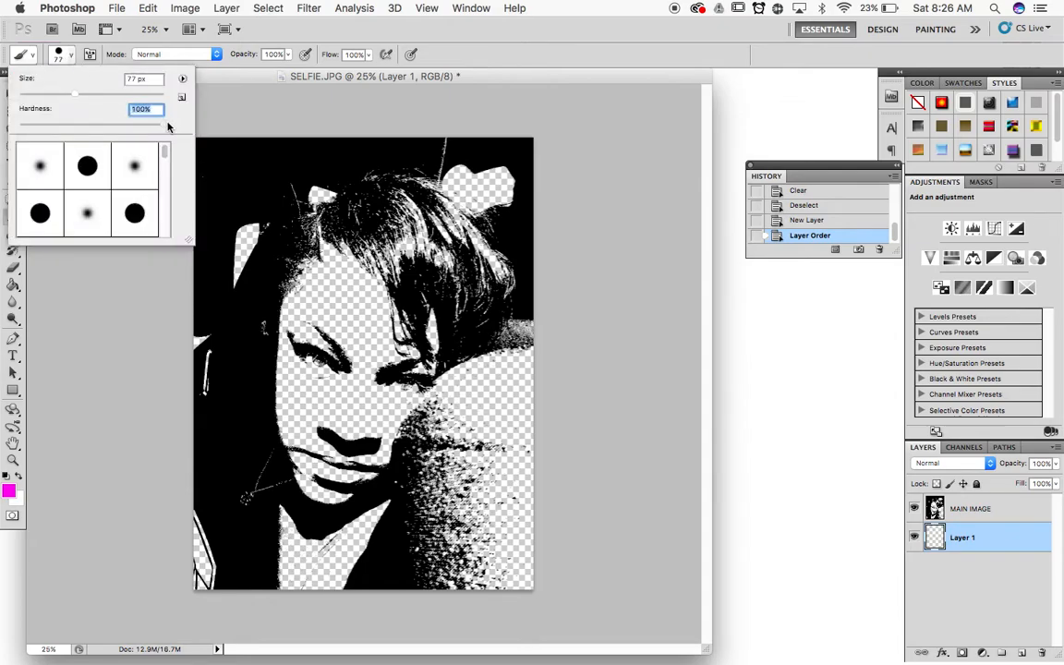
left_click_drag(79, 97, 95, 96)
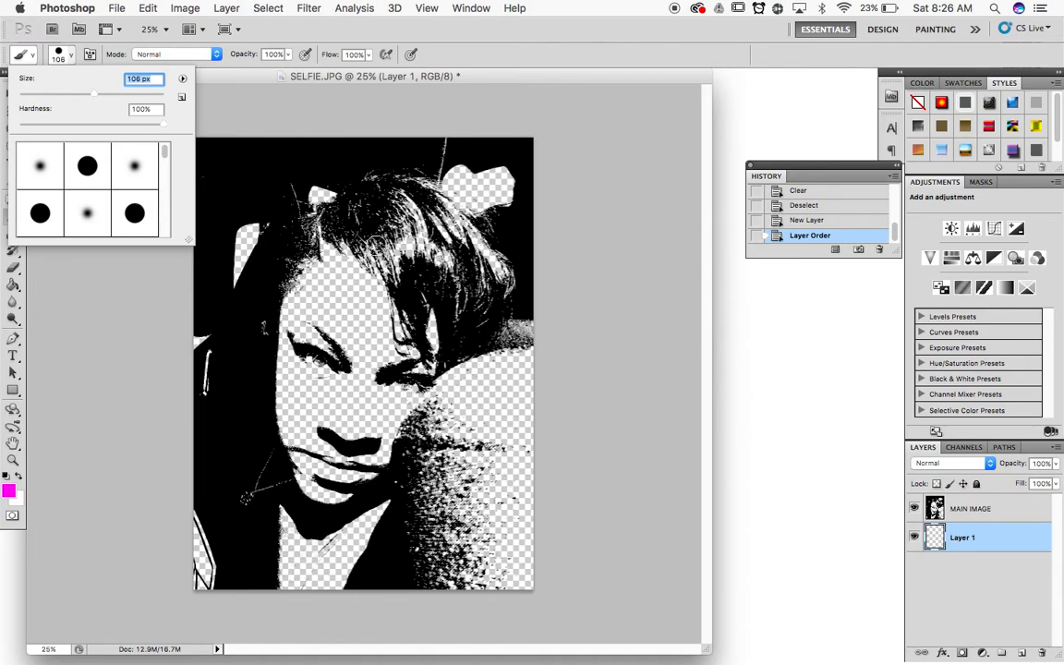
left_click_drag(94, 95, 65, 95)
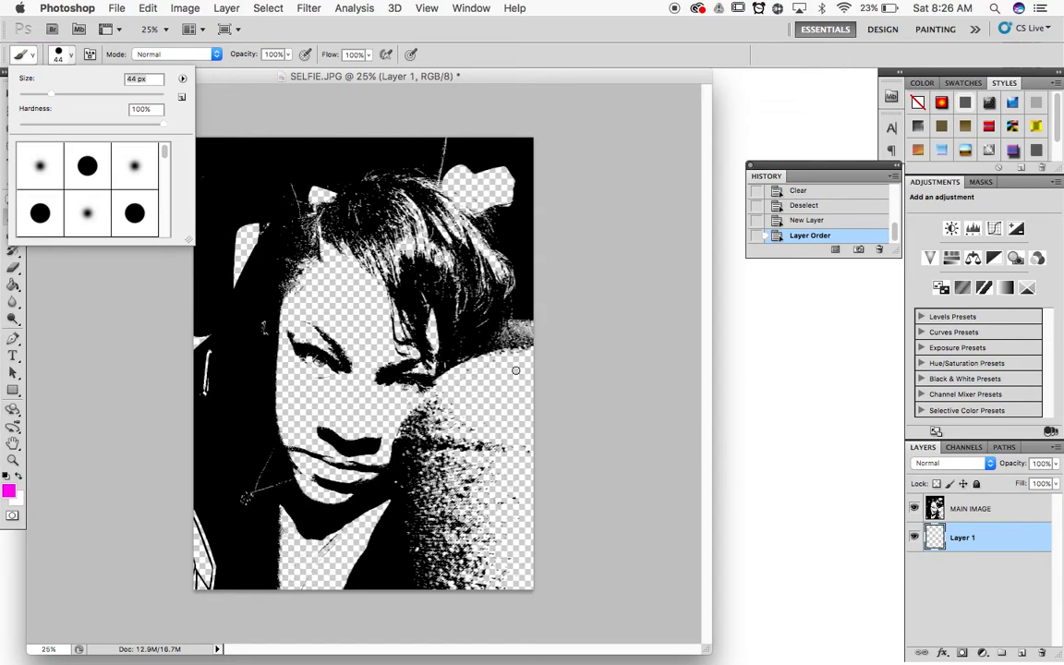
Rename the new layer below MAIN IMAGE as HAIR
left_click(958, 543)
double_click(963, 537)
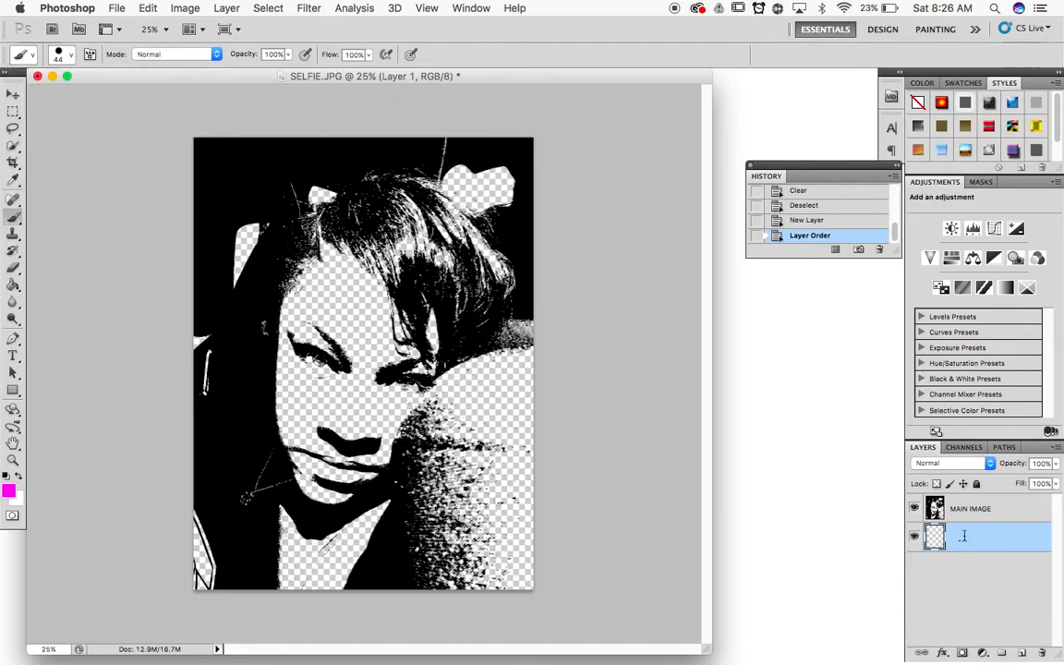
type("HAIR")
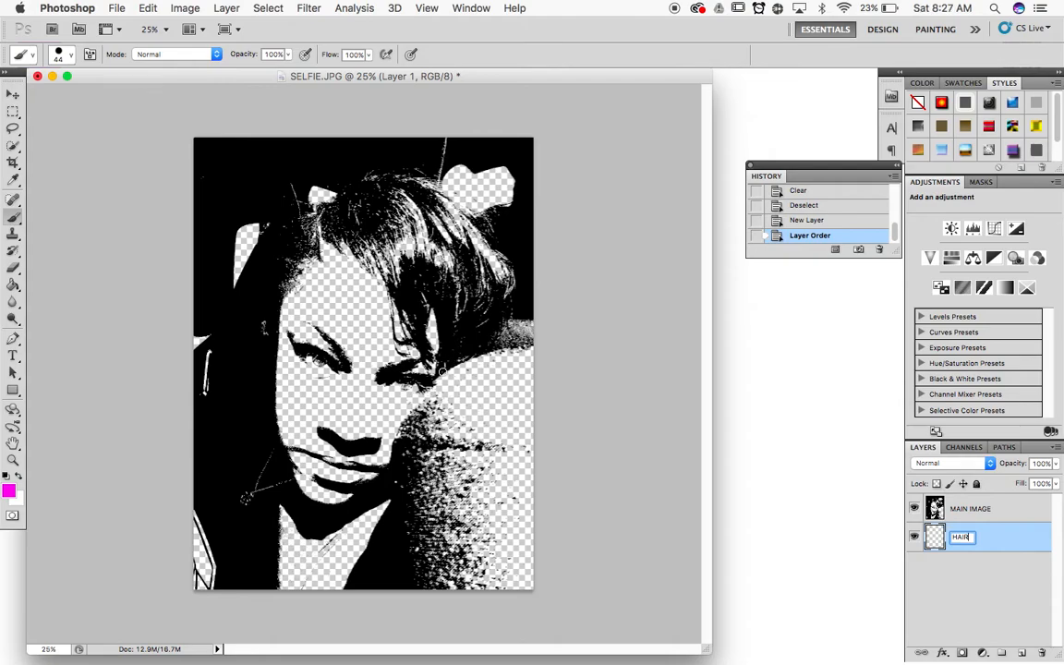
key("Return")
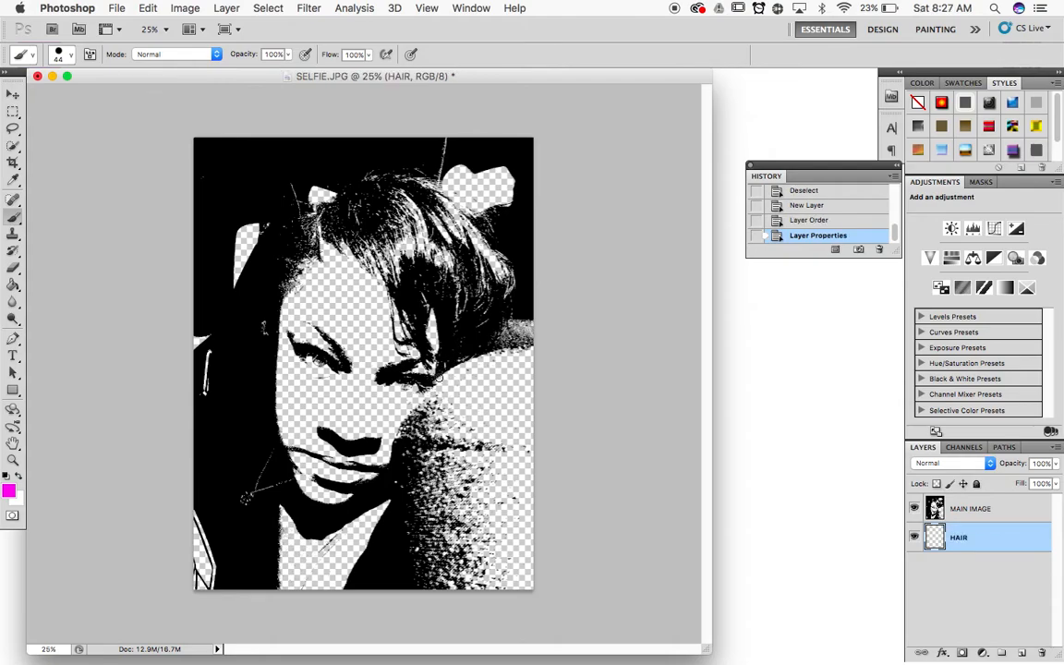
Brush a magenta outline around the edges of the hair and along the hairline on the HAIR layer
left_click_drag(444, 374, 457, 366)
mouse_move(497, 338)
left_mouse_down()
mouse_move(512, 266)
mouse_move(481, 213)
mouse_move(374, 155)
mouse_move(376, 169)
mouse_move(314, 170)
mouse_move(301, 183)
left_mouse_up()
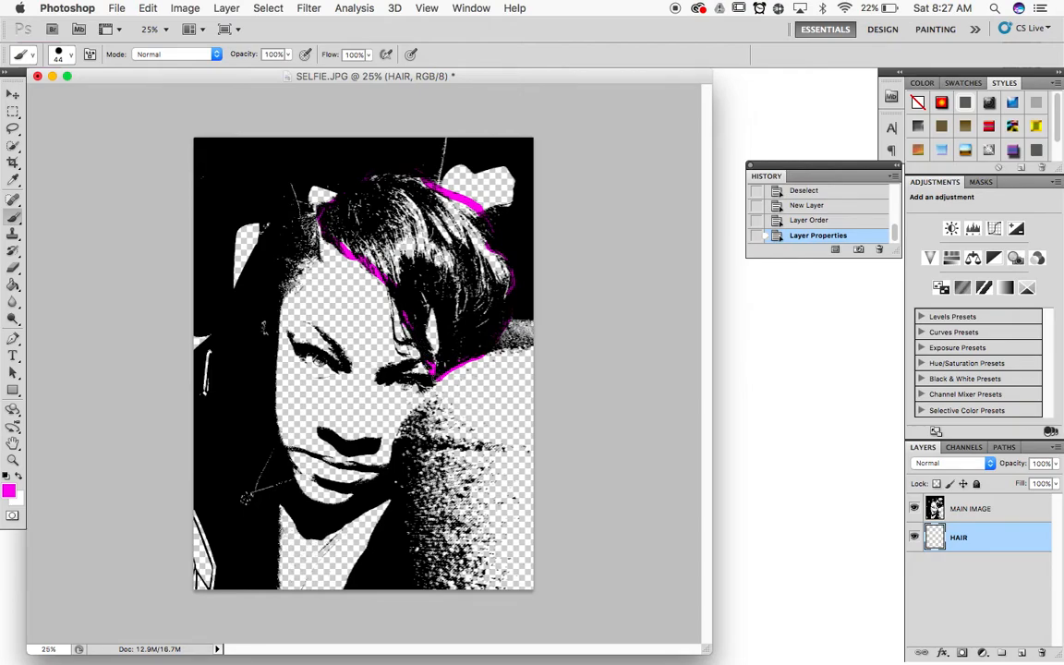
left_click_drag(400, 337, 419, 313)
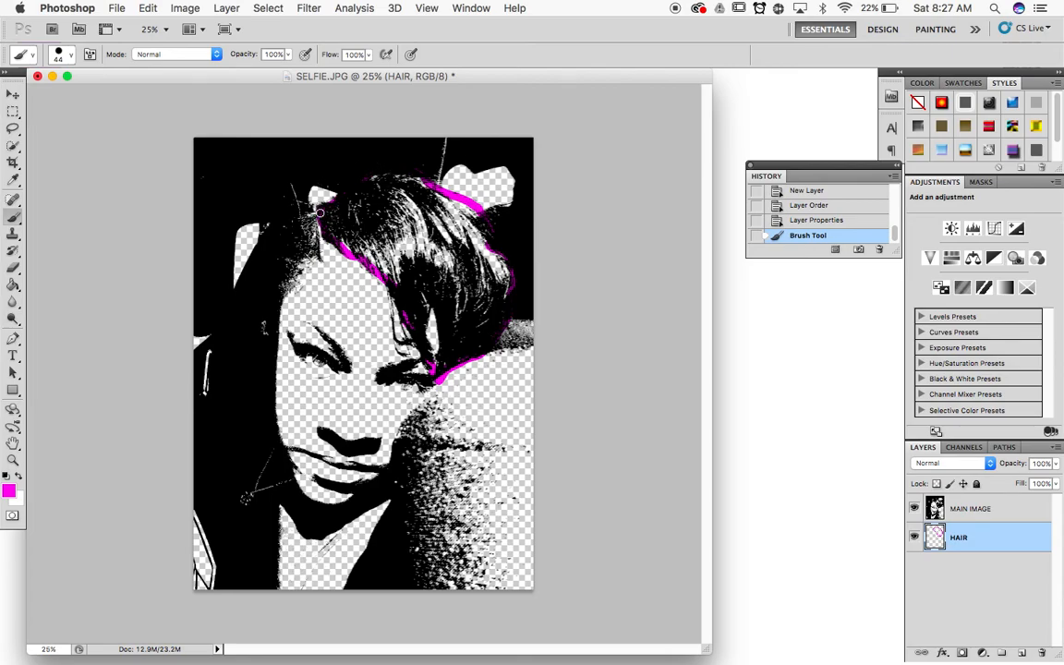
mouse_move(290, 185)
left_mouse_down()
mouse_move(291, 201)
mouse_move(270, 212)
mouse_move(265, 231)
mouse_move(271, 293)
mouse_move(292, 284)
mouse_move(316, 231)
mouse_move(303, 211)
mouse_move(275, 227)
left_mouse_up()
Fill the outlined hair with magenta using a 246 px brush, and erase the paint spilling past its lower edge beside the cheek
left_click(70, 55)
left_click(129, 94)
mouse_move(449, 258)
left_mouse_down()
mouse_move(459, 242)
mouse_move(480, 254)
left_mouse_up()
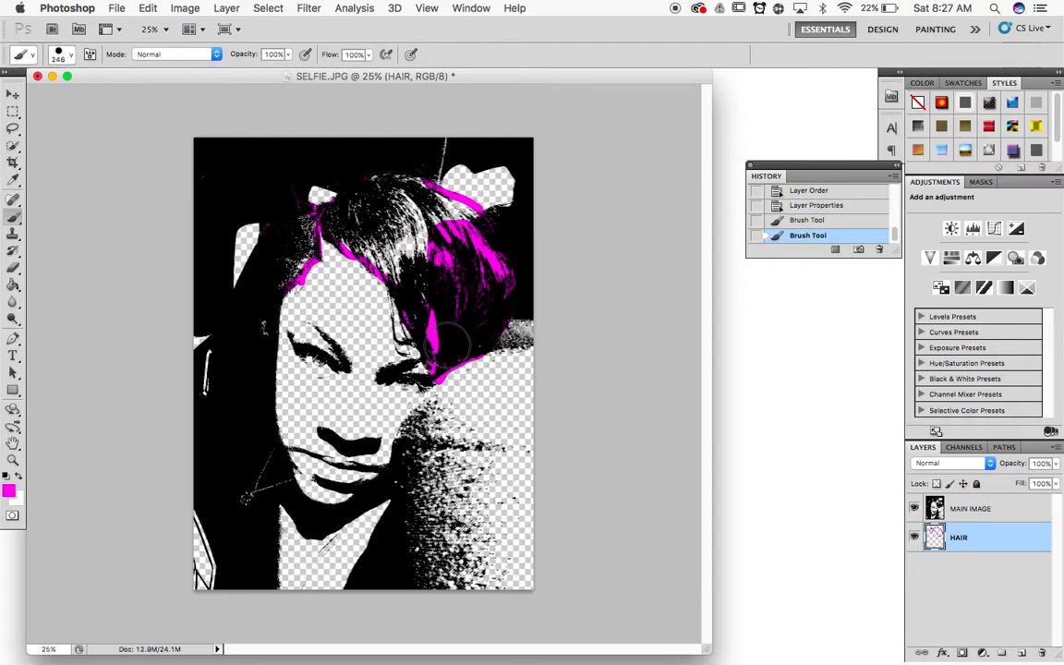
mouse_move(471, 230)
left_mouse_down()
mouse_move(374, 185)
mouse_move(466, 218)
mouse_move(336, 171)
mouse_move(387, 235)
mouse_move(328, 203)
mouse_move(364, 229)
mouse_move(391, 281)
left_mouse_up()
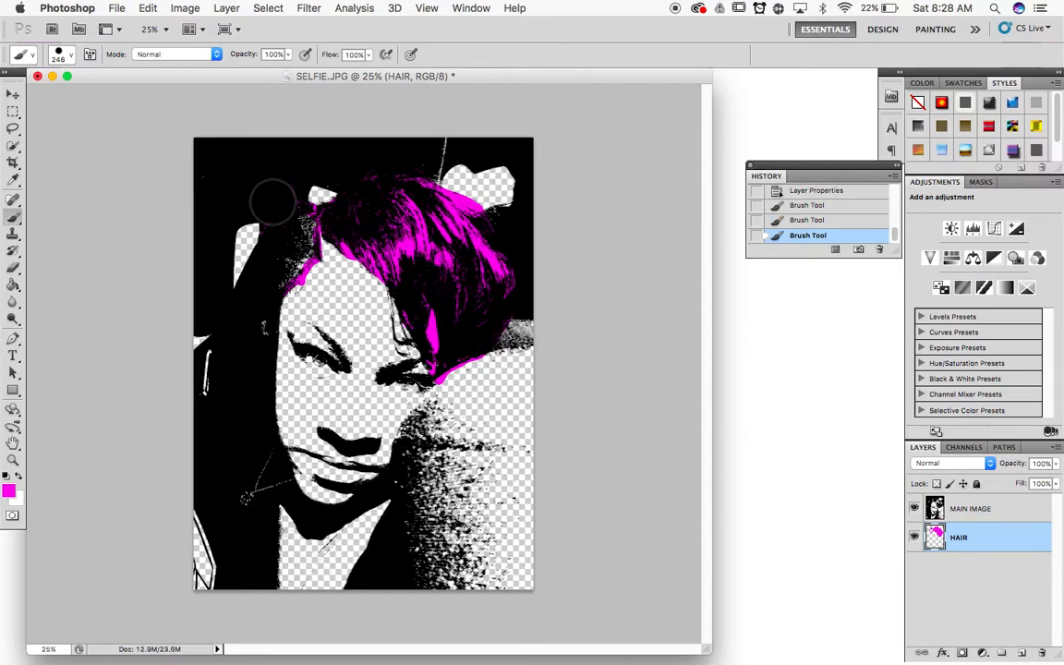
mouse_move(272, 201)
left_mouse_down()
mouse_move(285, 237)
mouse_move(280, 265)
mouse_move(294, 224)
mouse_move(284, 237)
left_mouse_up()
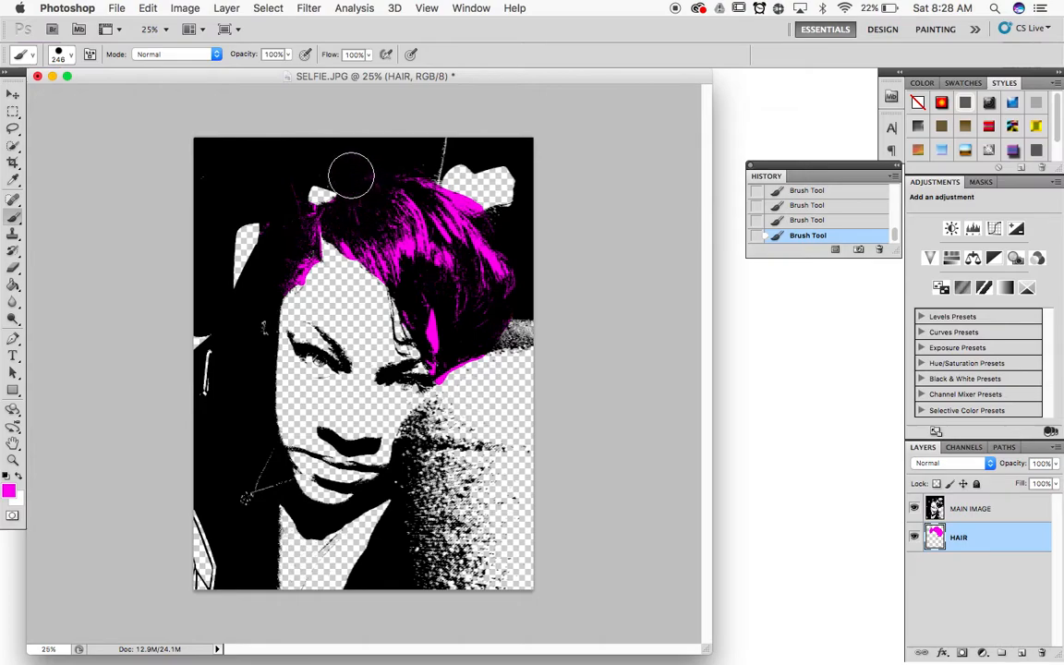
left_click_drag(356, 176, 404, 170)
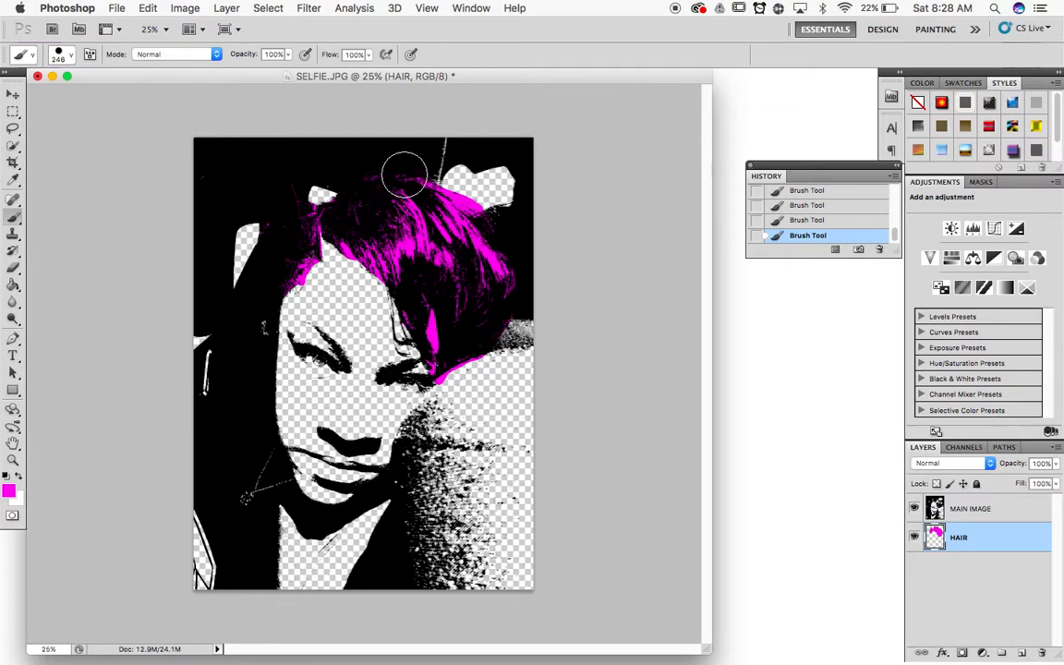
left_click_drag(489, 248, 492, 232)
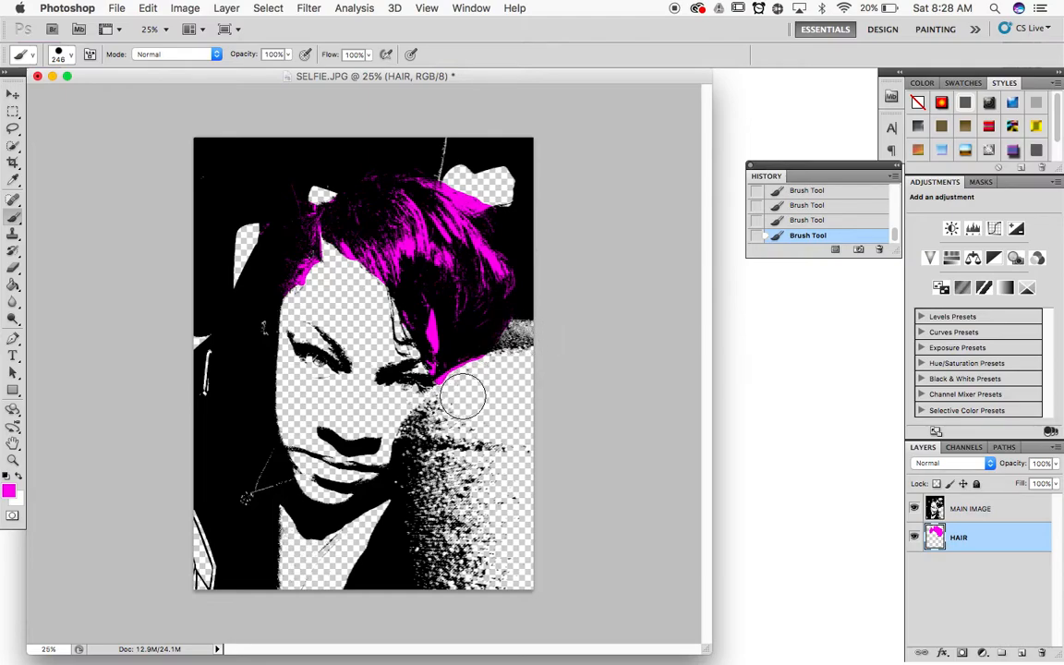
left_click(14, 268)
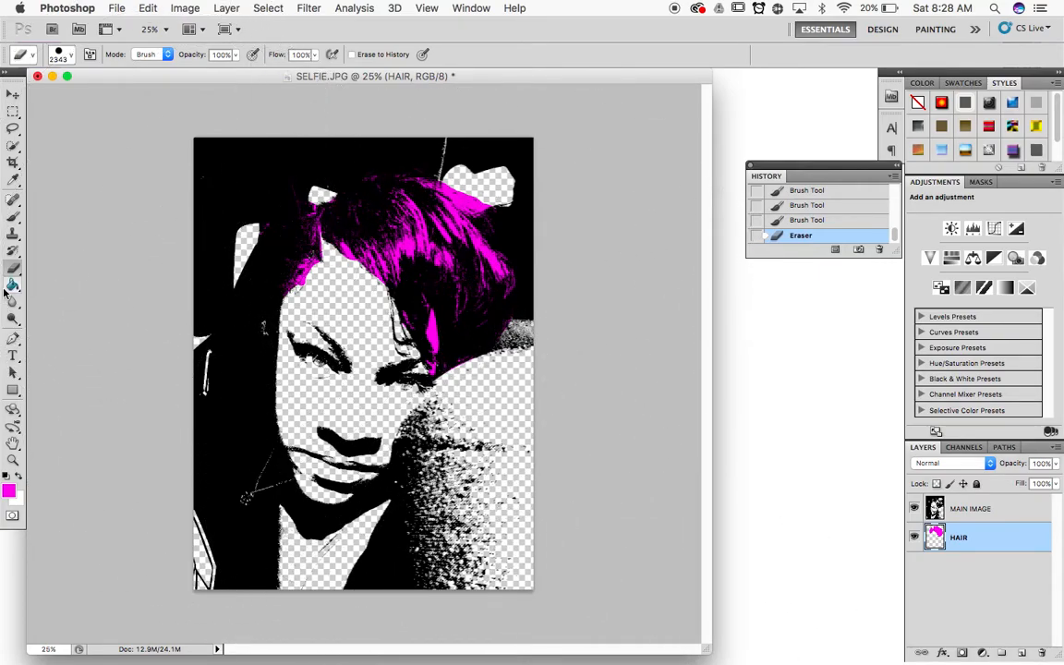
left_click(12, 219)
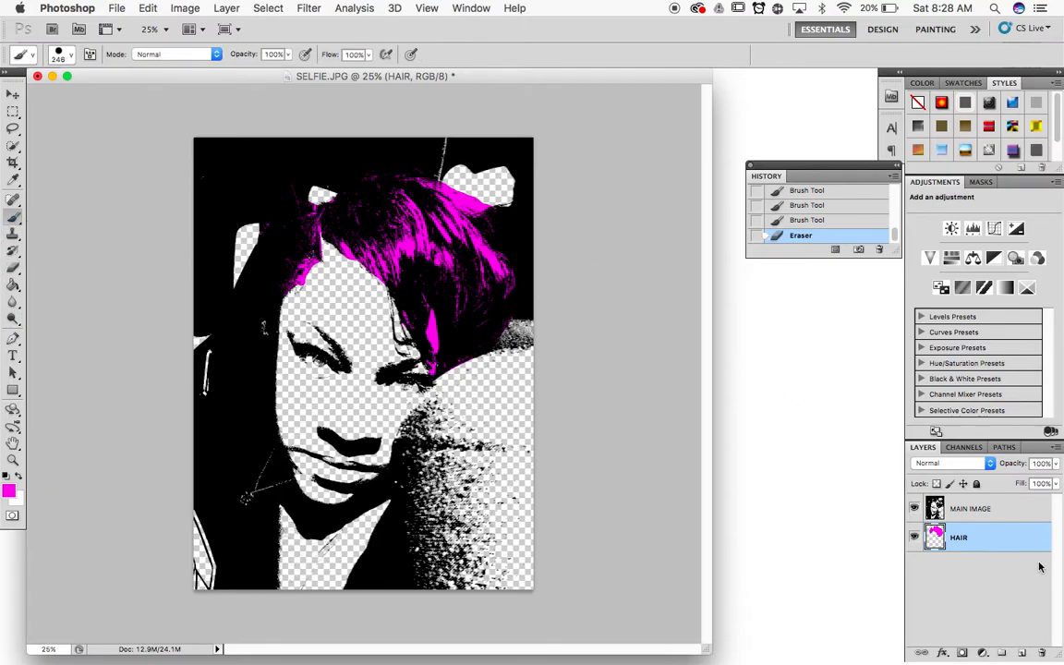
Add a new layer beneath HAIR and name it FACE
left_click(1021, 652)
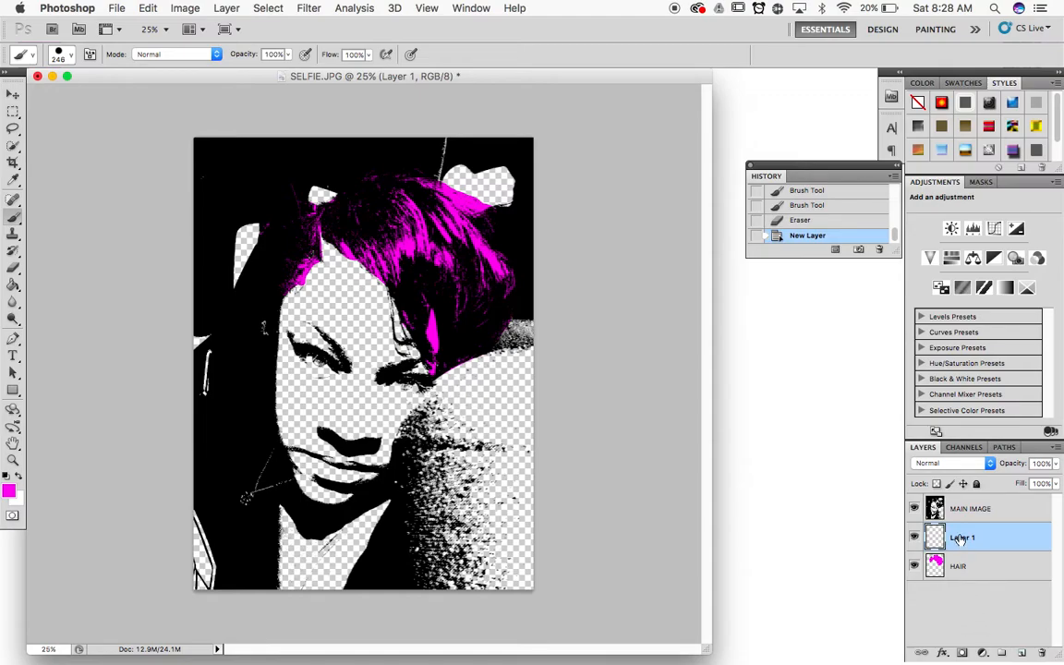
left_click_drag(960, 539, 962, 568)
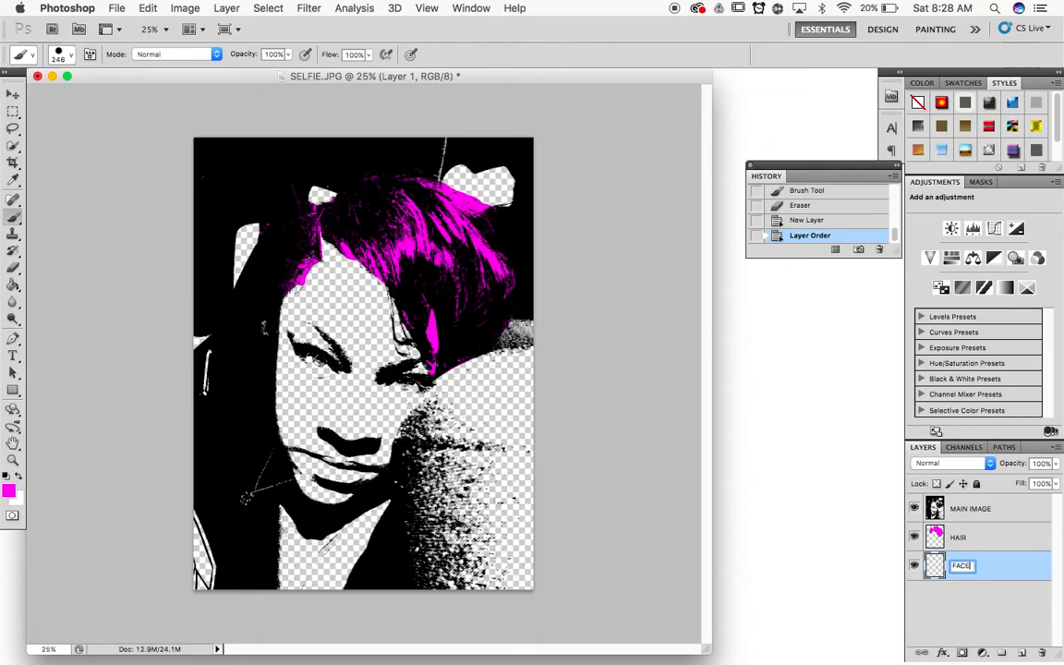
key("Return")
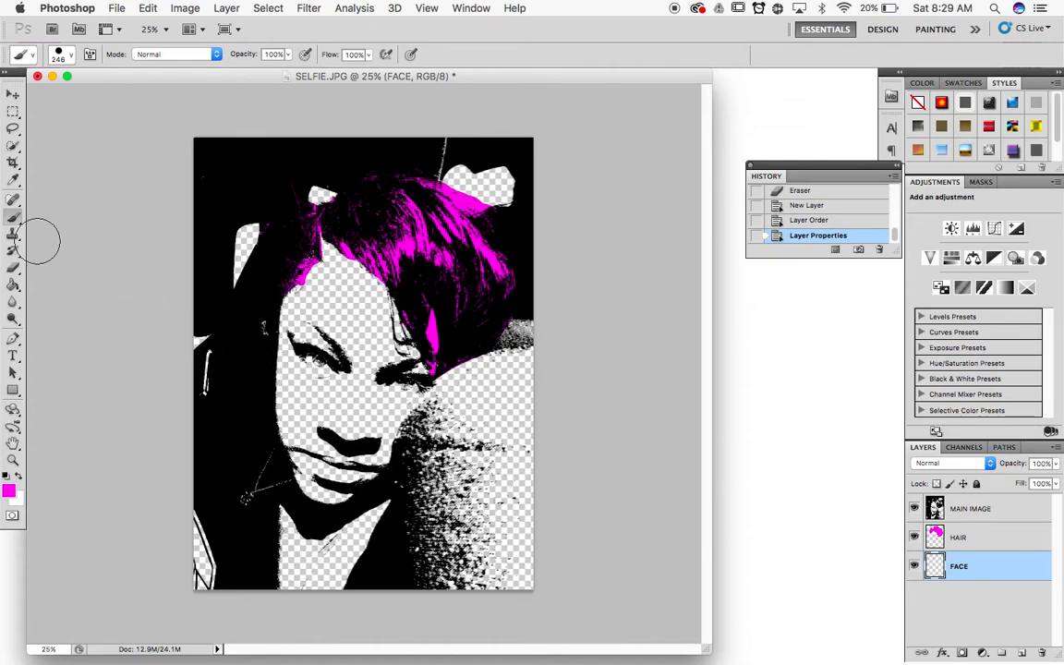
Change the foreground color to bright cyan for painting with the Brush tool
left_click(8, 488)
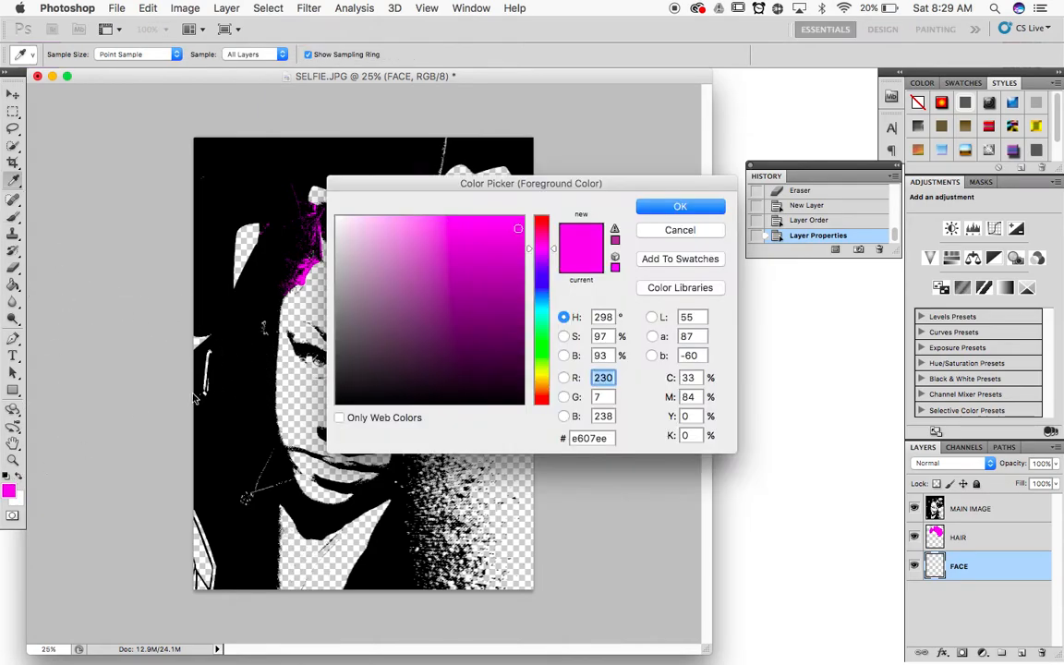
mouse_move(545, 353)
left_mouse_down()
mouse_move(545, 333)
mouse_move(545, 377)
left_mouse_up()
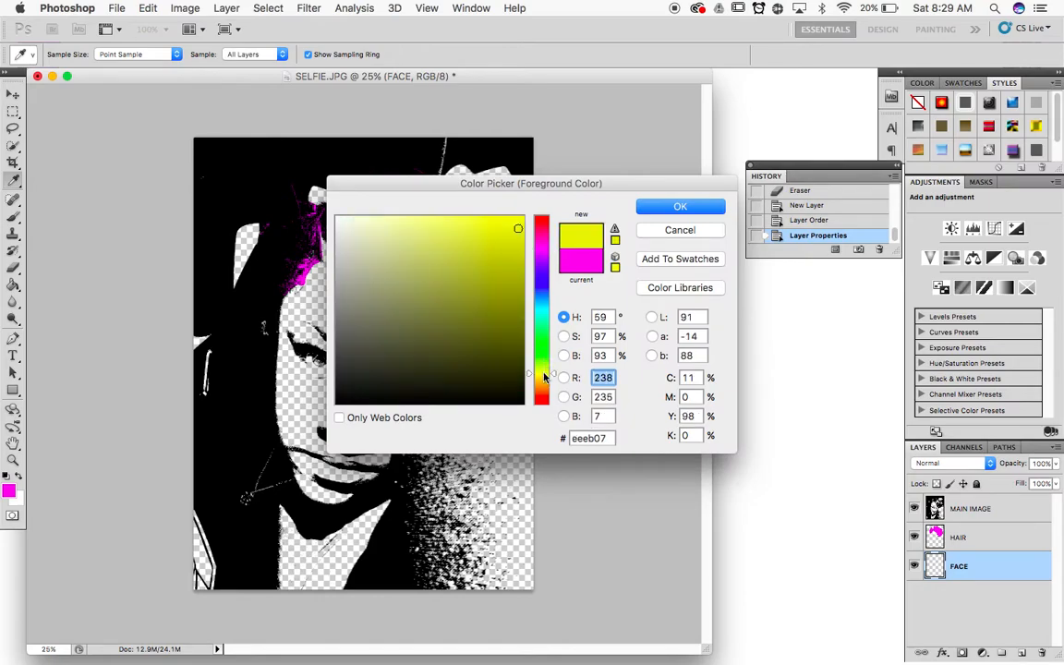
left_click_drag(546, 257, 546, 259)
left_click_drag(543, 362, 538, 310)
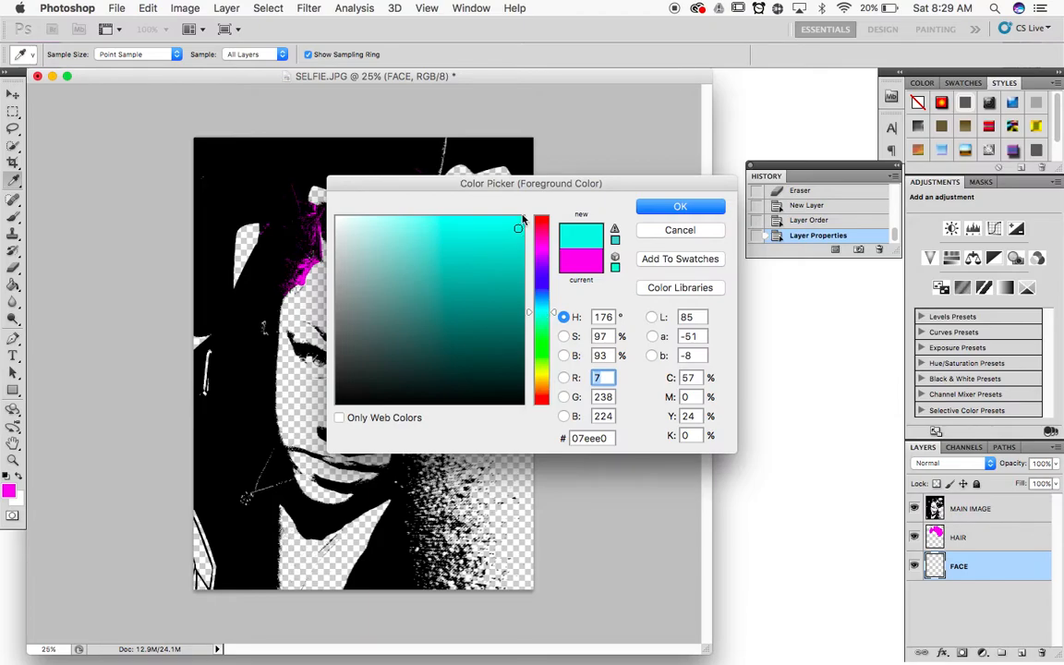
left_click(651, 206)
key("b")
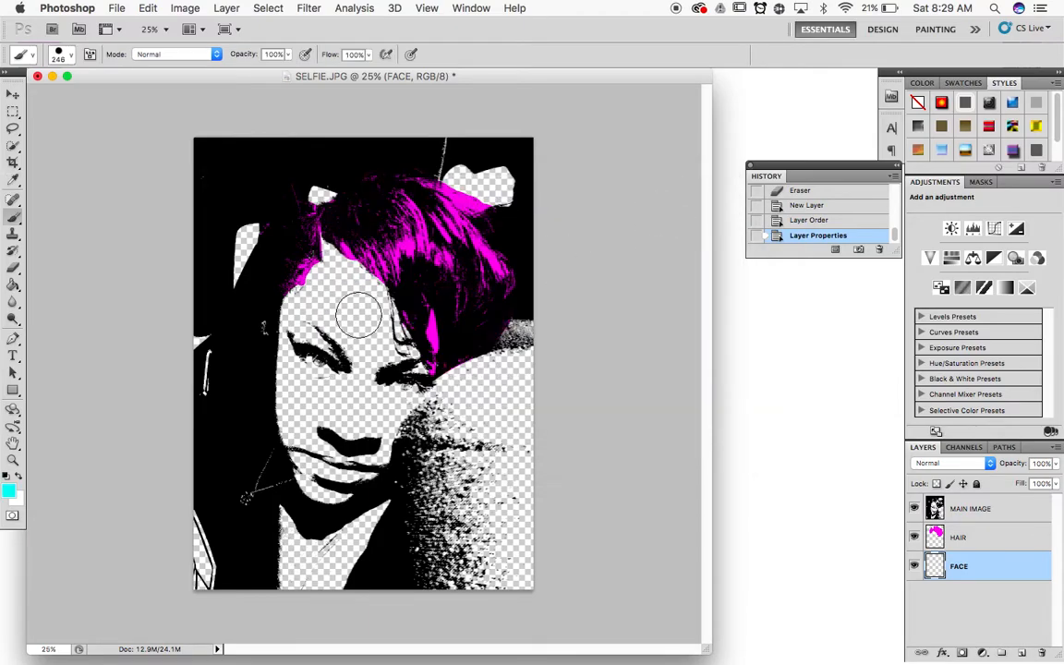
Paint the nose, cheeks, chin and jawline cyan on the FACE layer, leaving the lips unpainted
left_click(327, 398)
mouse_move(328, 398)
left_mouse_down()
mouse_move(290, 382)
mouse_move(289, 421)
mouse_move(325, 418)
mouse_move(382, 443)
mouse_move(417, 408)
mouse_move(400, 415)
mouse_move(352, 399)
left_mouse_up()
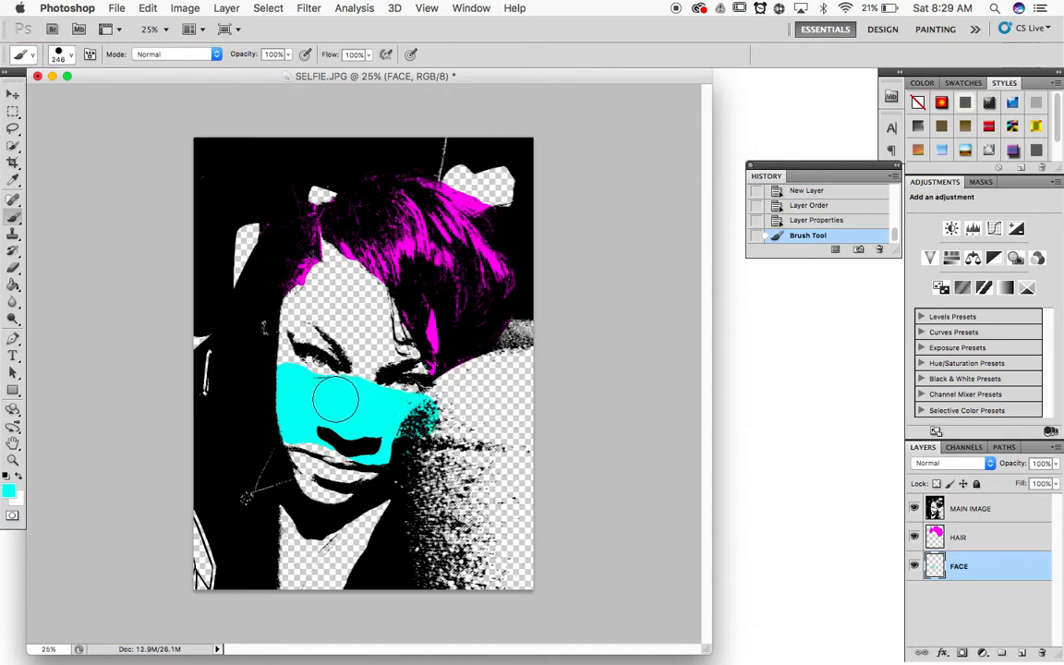
mouse_move(281, 420)
left_mouse_down()
mouse_move(284, 432)
mouse_move(363, 434)
mouse_move(294, 422)
left_mouse_up()
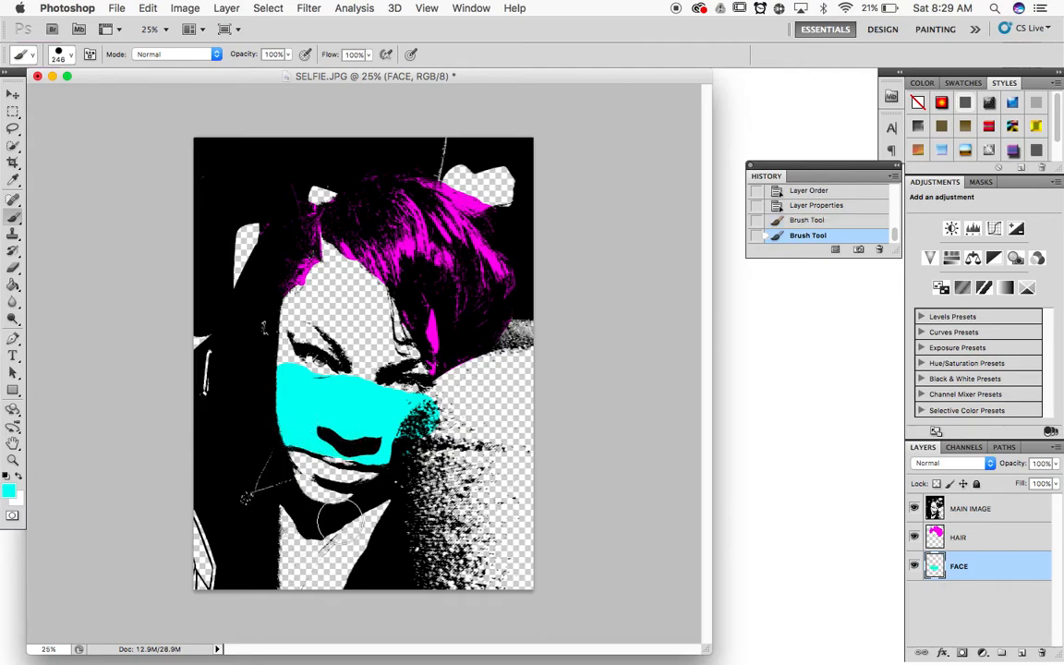
mouse_move(368, 514)
left_mouse_down()
mouse_move(341, 494)
mouse_move(329, 501)
mouse_move(356, 517)
mouse_move(283, 481)
mouse_move(277, 451)
mouse_move(293, 501)
mouse_move(319, 466)
mouse_move(346, 452)
mouse_move(391, 481)
left_mouse_up()
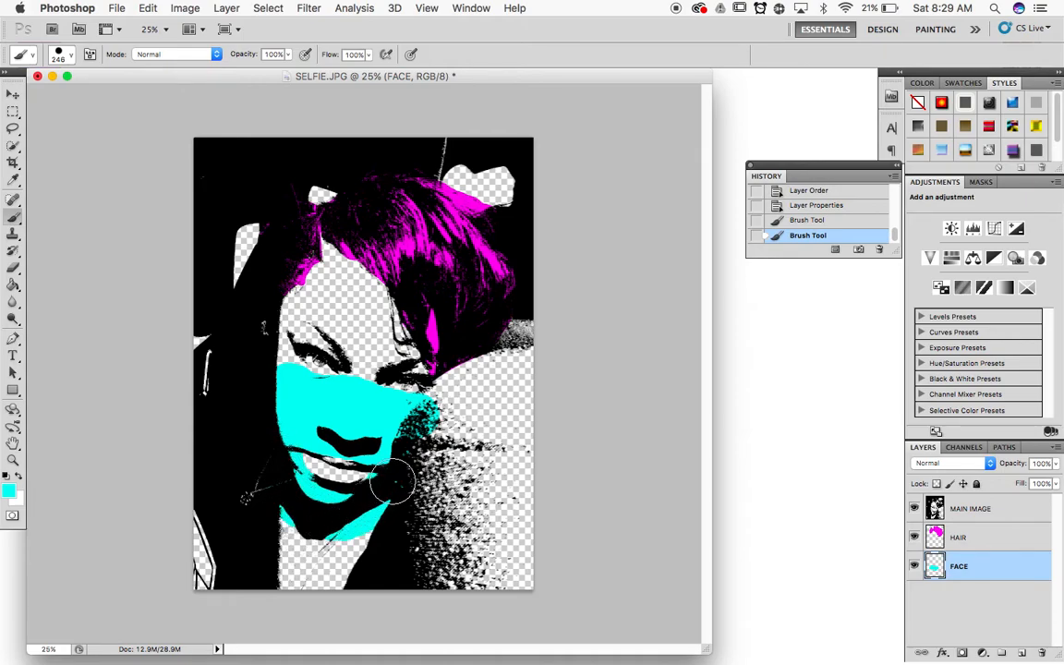
Paint the forehead and the skin around the eyes cyan on the FACE layer, leaving the eyes themselves unpainted
left_click(354, 297)
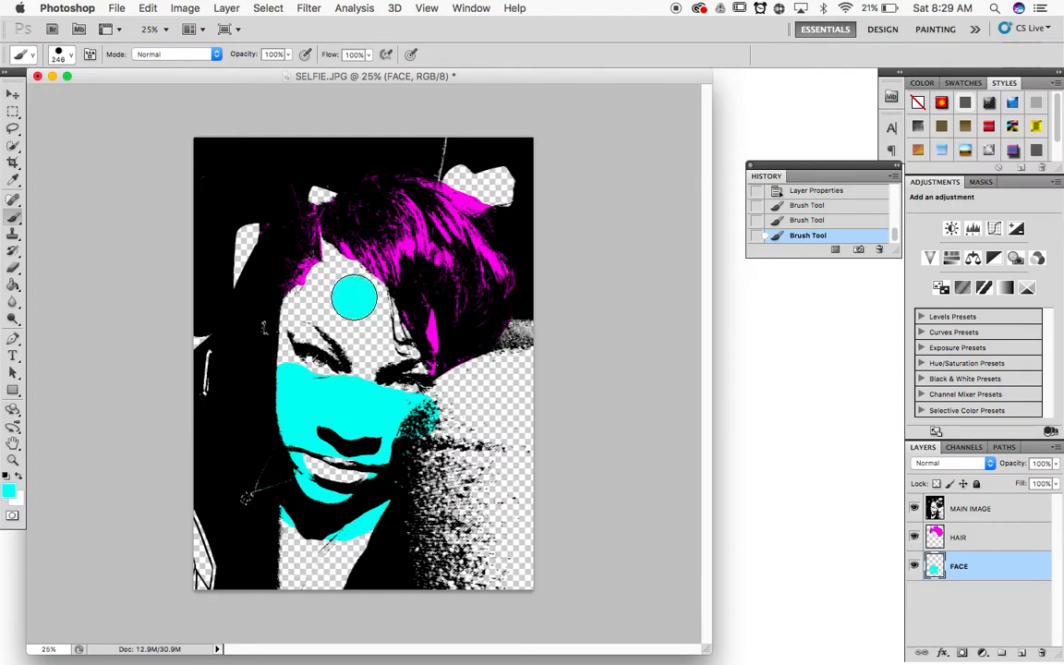
mouse_move(354, 296)
left_mouse_down()
mouse_move(362, 288)
mouse_move(305, 231)
mouse_move(323, 222)
mouse_move(302, 300)
mouse_move(273, 318)
mouse_move(268, 350)
mouse_move(278, 318)
mouse_move(308, 311)
mouse_move(363, 361)
mouse_move(333, 331)
mouse_move(362, 312)
mouse_move(402, 340)
mouse_move(385, 305)
mouse_move(413, 354)
mouse_move(437, 356)
left_mouse_up()
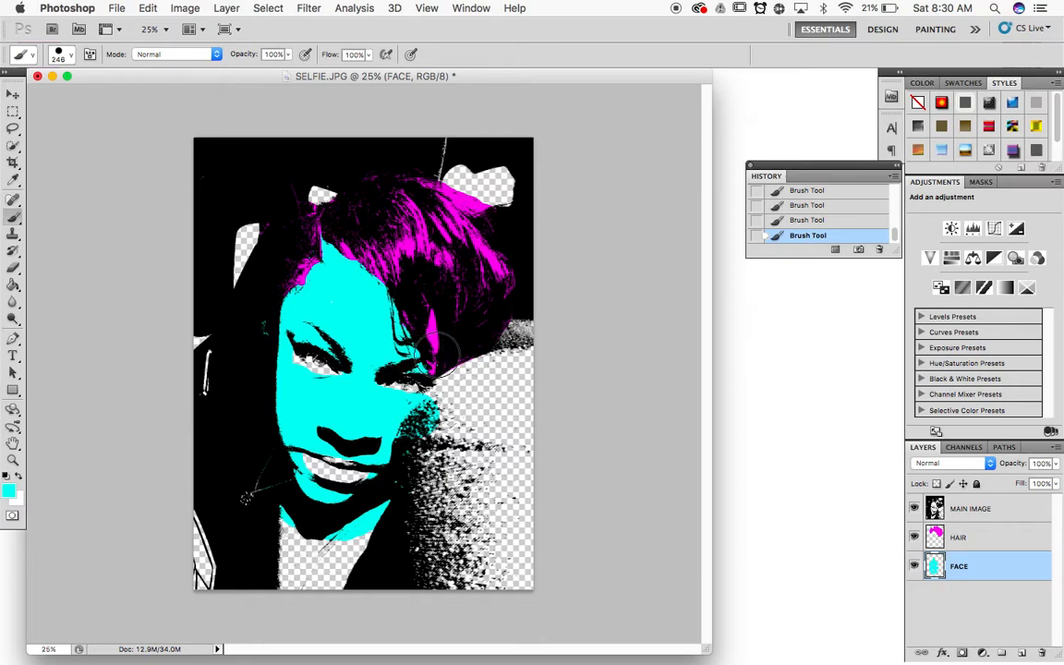
mouse_move(283, 379)
left_mouse_down()
mouse_move(301, 368)
mouse_move(356, 404)
mouse_move(393, 399)
mouse_move(416, 414)
left_mouse_up()
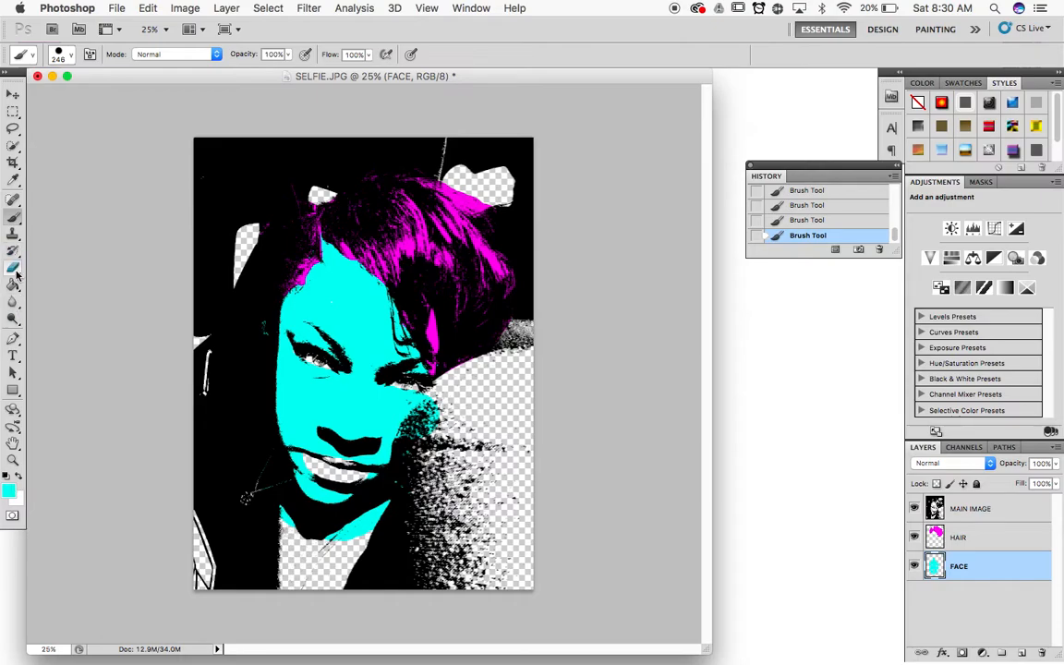
Erase the stray cyan from the neck, couch and dark background on the FACE layer with a 93 px hard Eraser
left_click(14, 269)
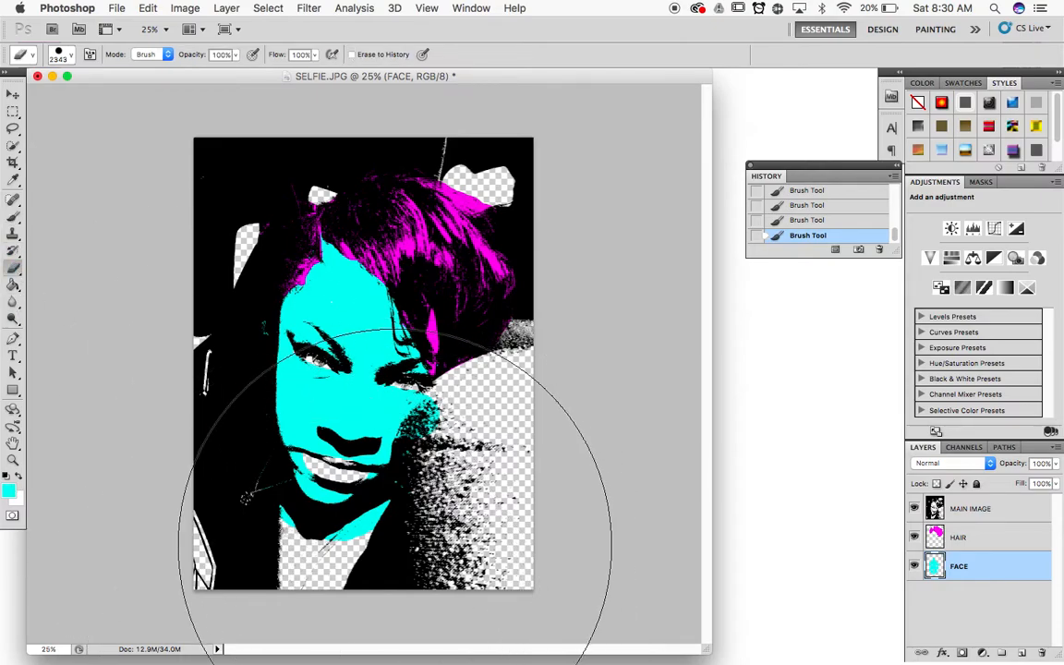
left_click(70, 55)
left_click_drag(159, 128, 85, 94)
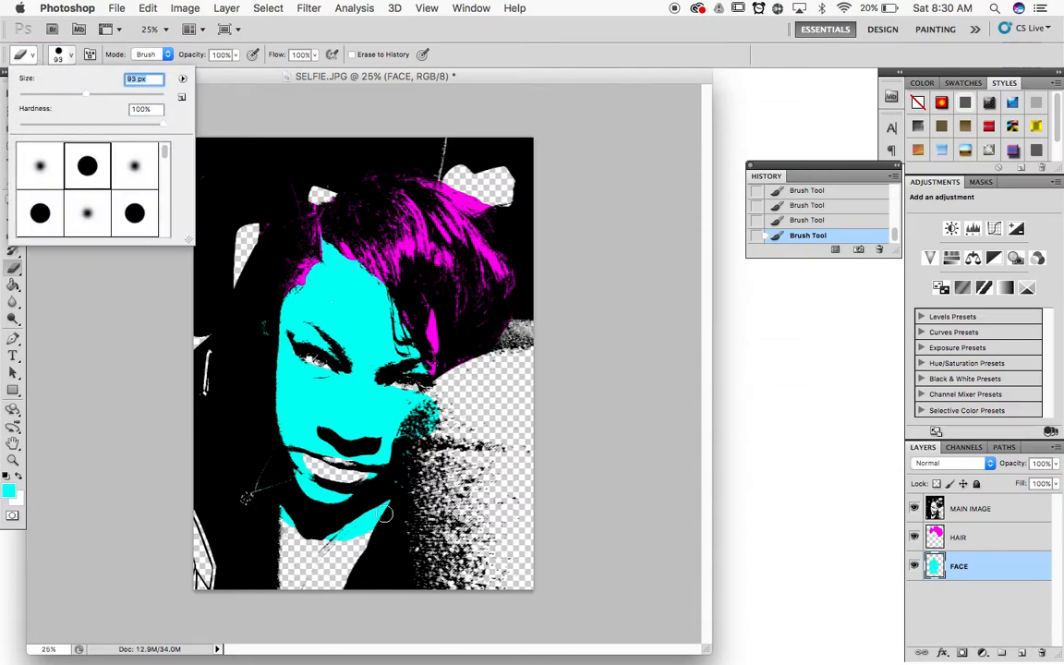
key("Return")
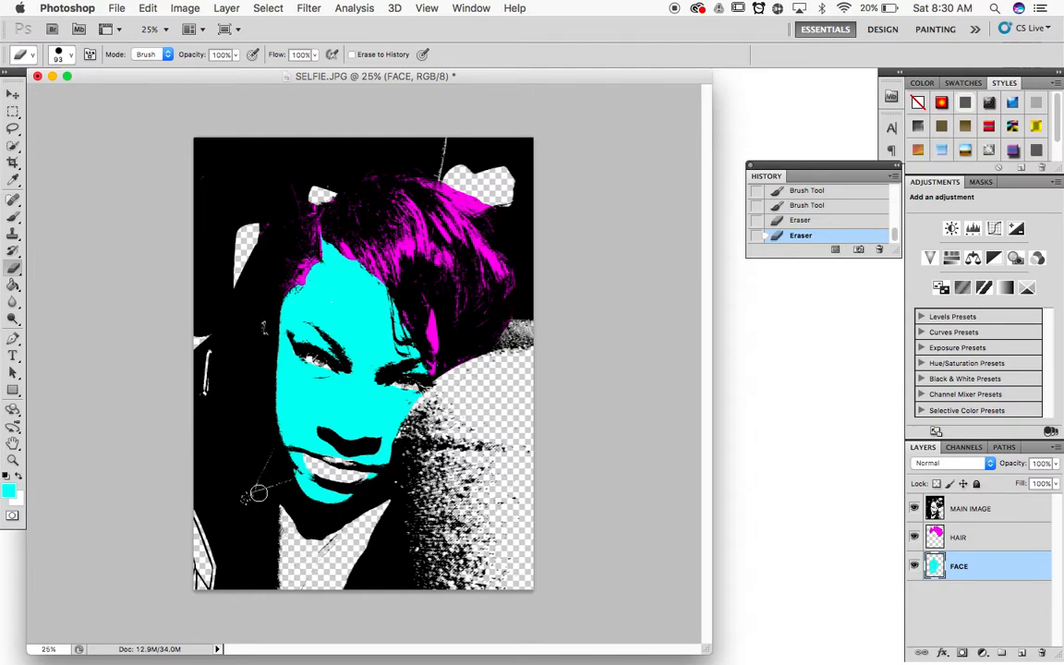
key("super+z")
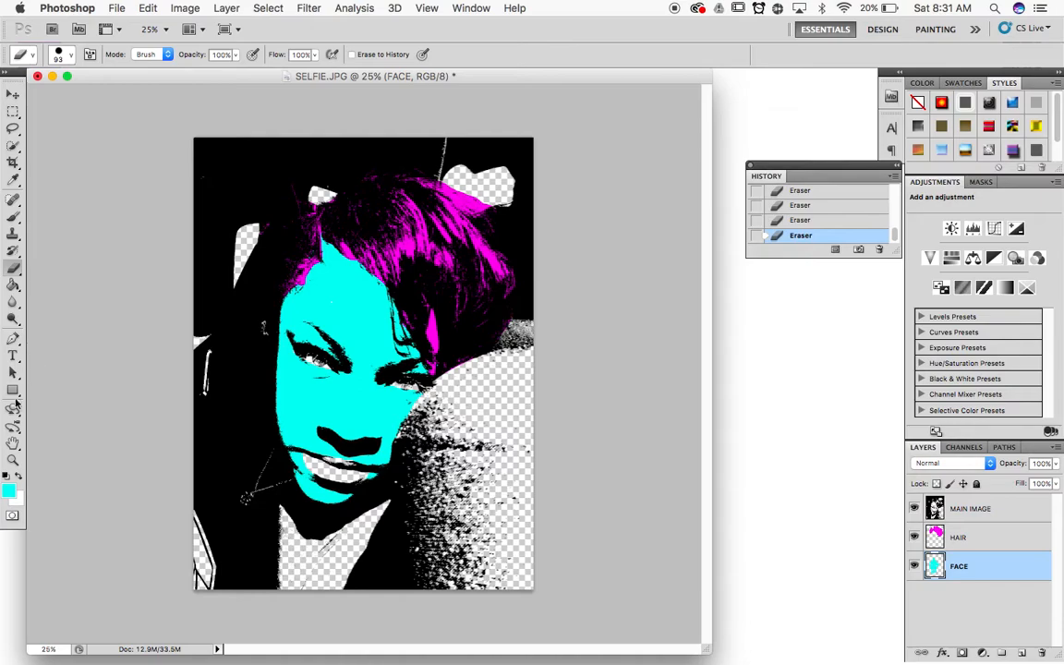
Set the foreground color to golden orange (fcbe02)
left_click(8, 493)
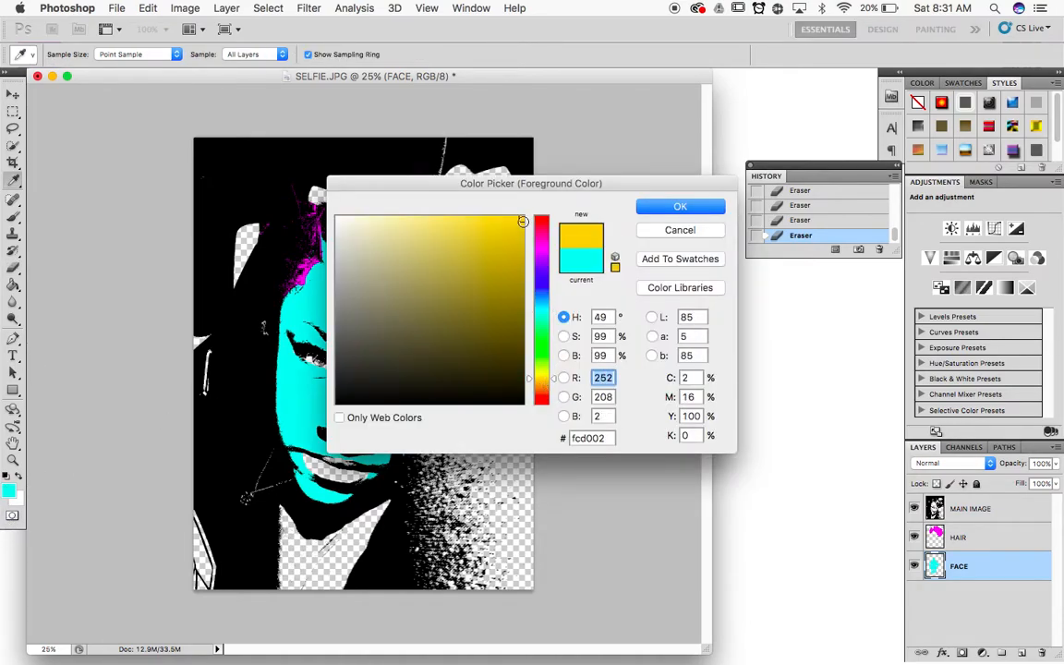
left_click_drag(545, 378, 544, 385)
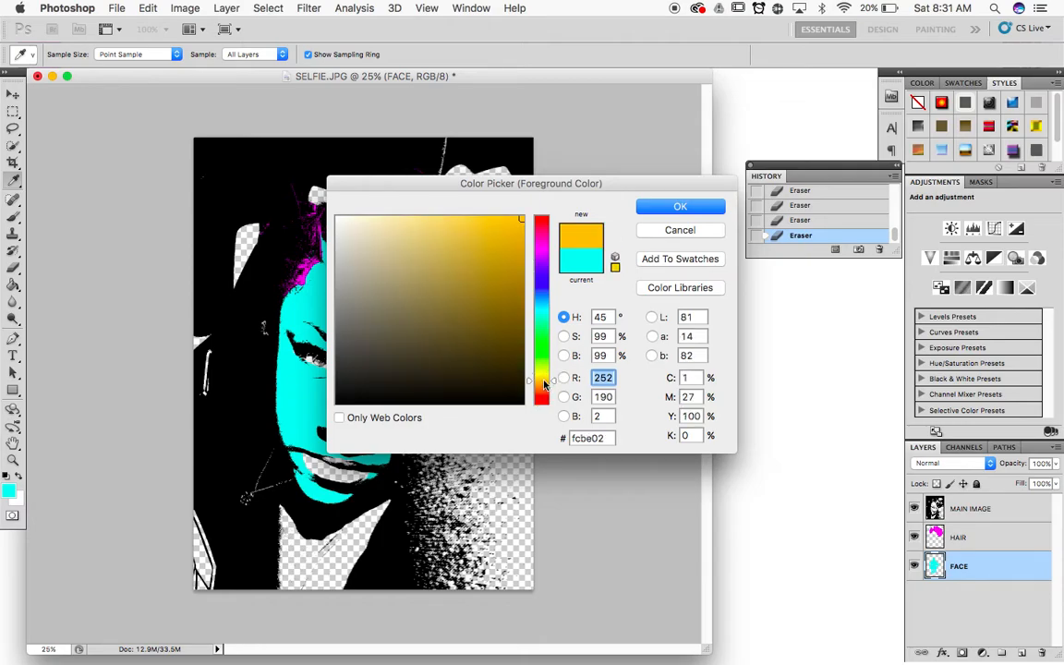
left_click(657, 207)
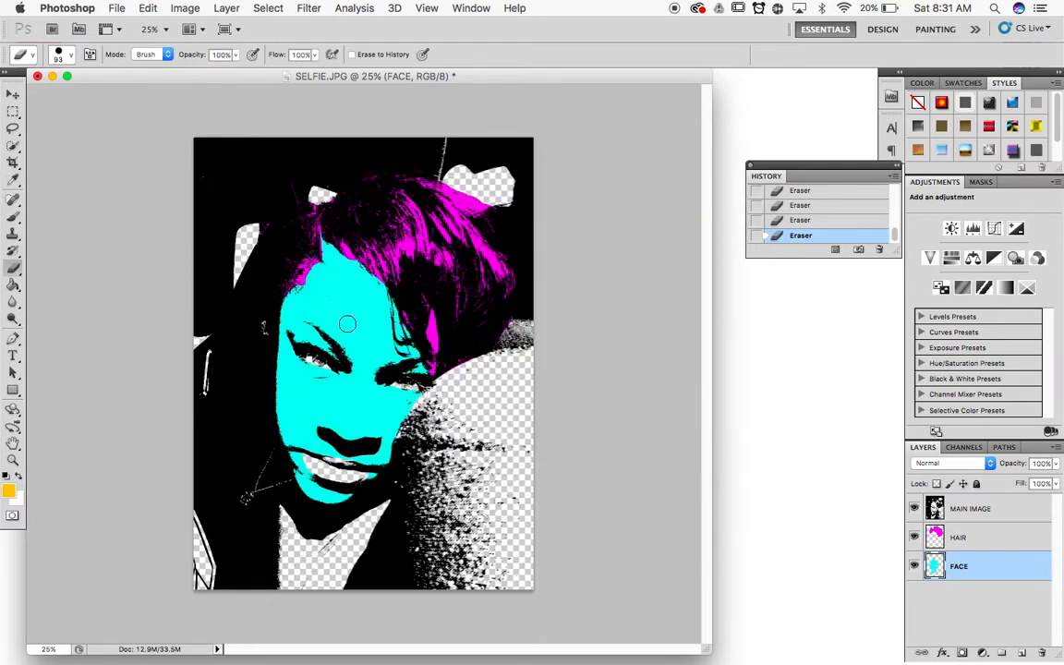
Switch to the Brush tool and set its size to 55 px for detail work around the mouth
left_click(13, 216)
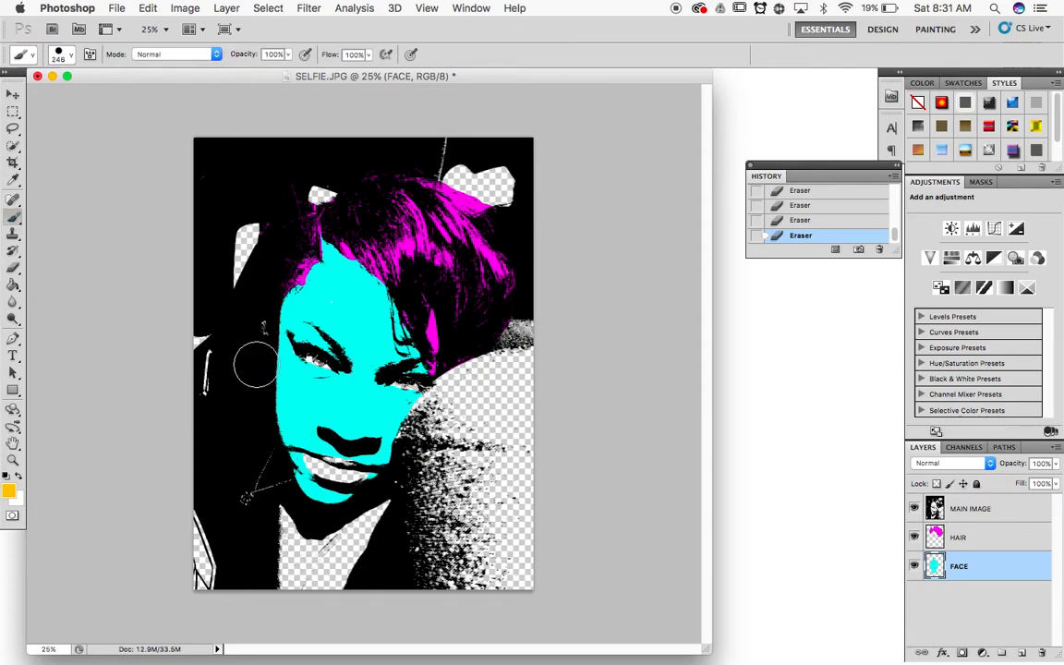
key("super+equal")
key("super+equal")
key("super+equal")
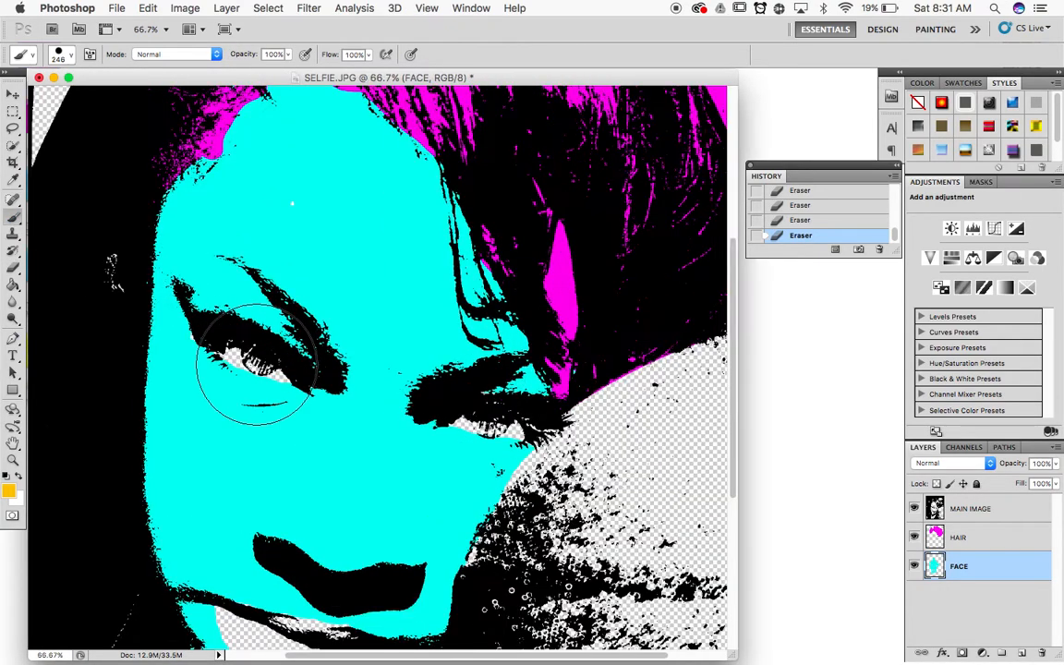
scroll(245, 388, "down", 5)
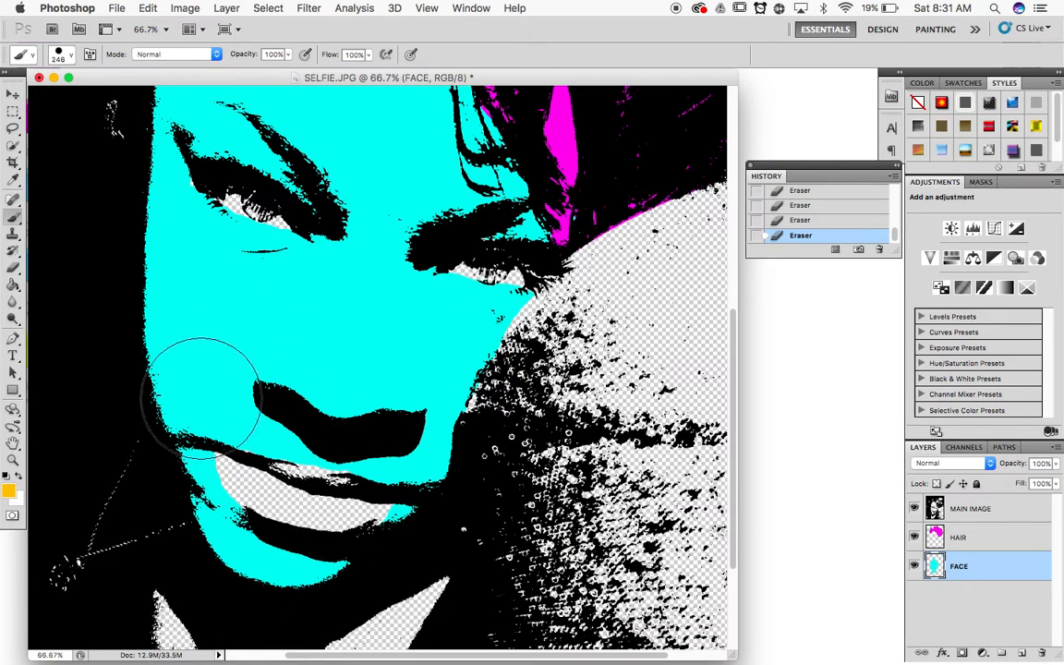
left_click(73, 56)
left_click(78, 95)
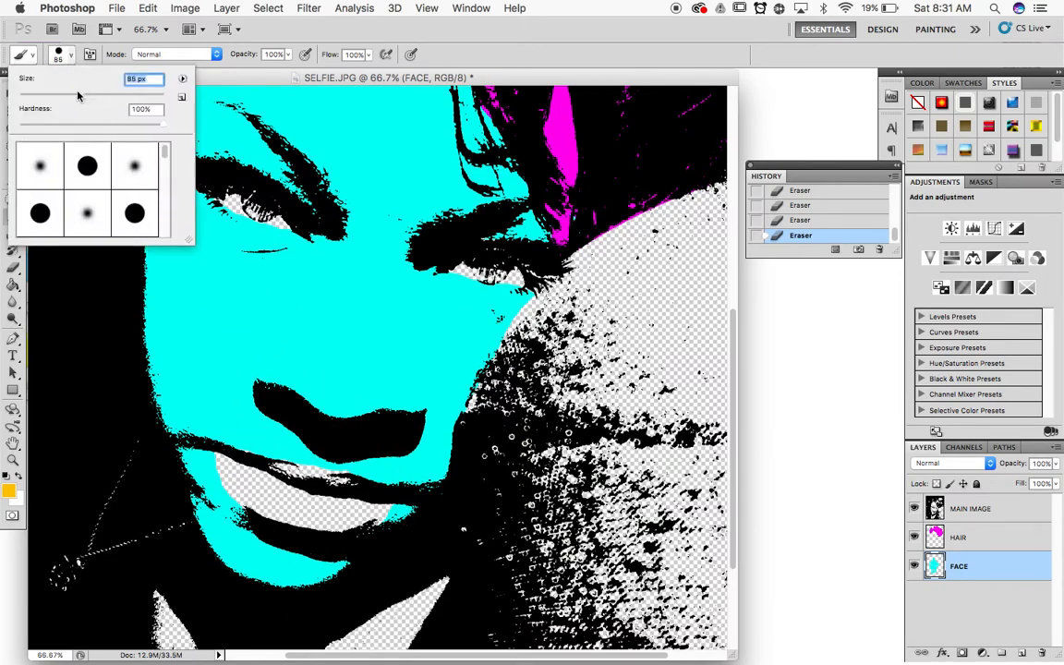
left_click_drag(60, 96, 58, 95)
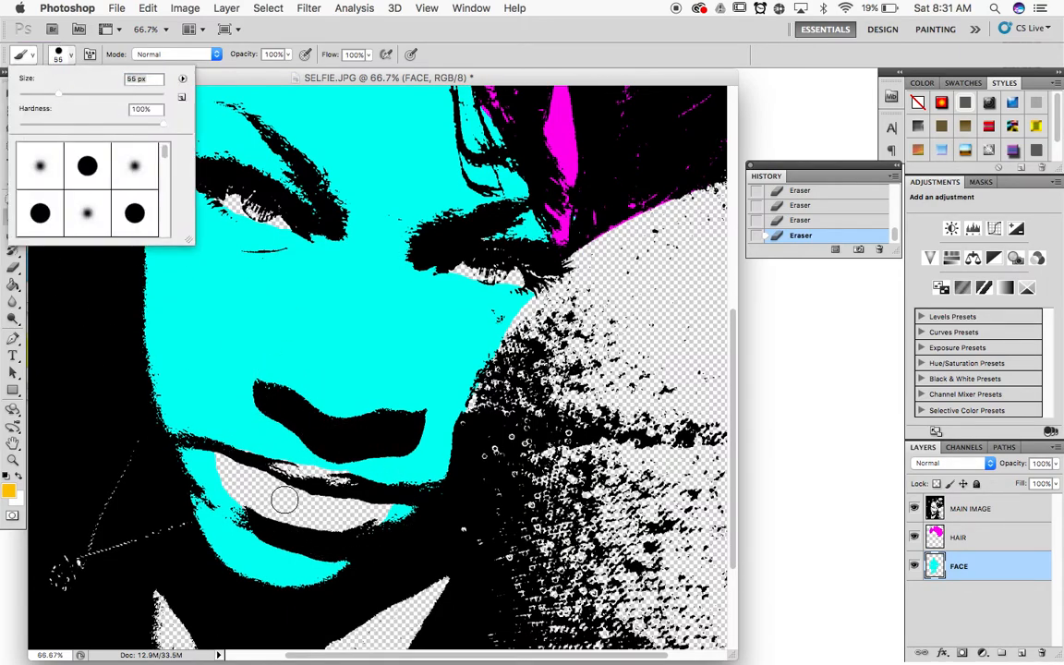
Add a new layer beneath FACE and name it MOUTH & EYES
left_click(1023, 652)
left_click(1023, 652)
left_click_drag(960, 566, 963, 597)
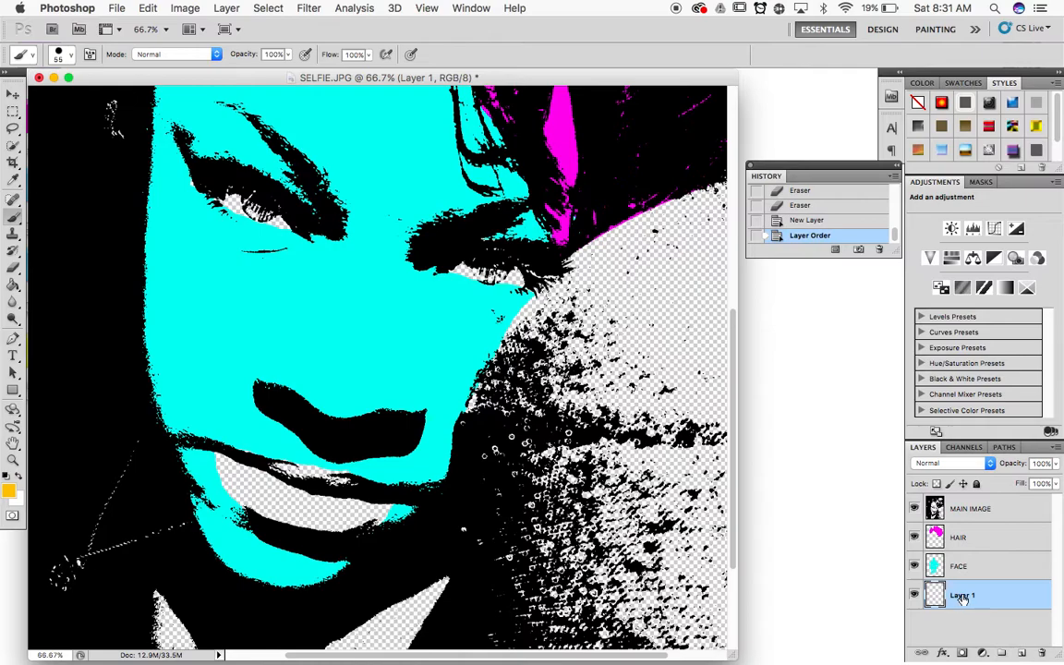
double_click(962, 596)
type("MOUTH & EYES")
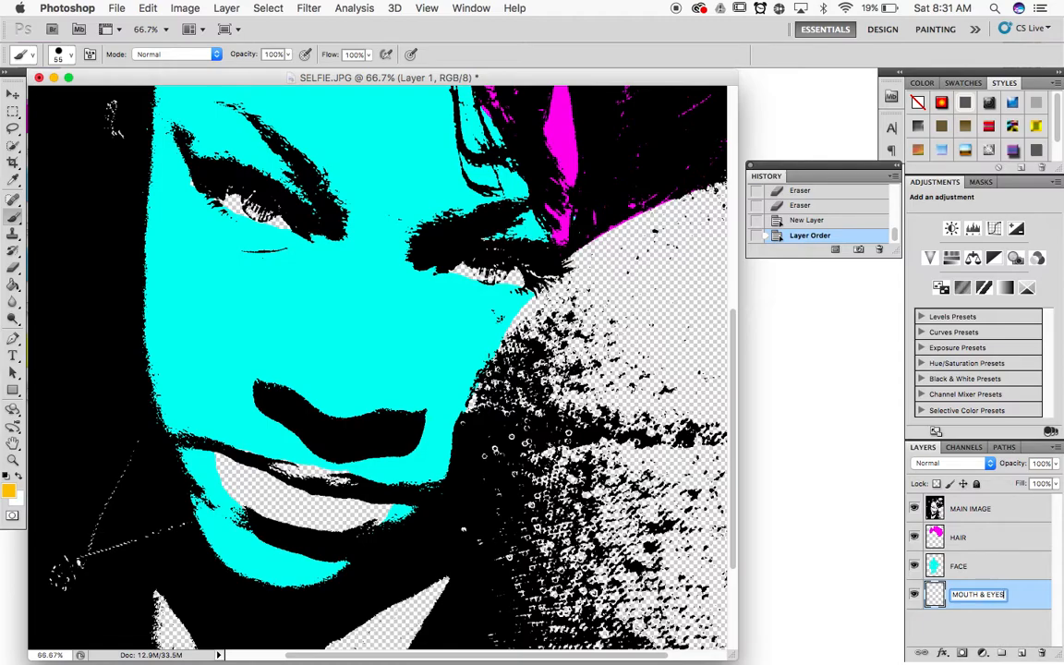
key("Return")
Paint the lips and both eyes golden orange on the MOUTH & EYES layer
left_click(342, 511)
mouse_move(342, 511)
left_mouse_down()
mouse_move(230, 461)
mouse_move(241, 491)
mouse_move(269, 509)
mouse_move(334, 520)
mouse_move(381, 509)
mouse_move(356, 505)
mouse_move(344, 481)
mouse_move(238, 462)
mouse_move(312, 472)
mouse_move(361, 500)
left_mouse_up()
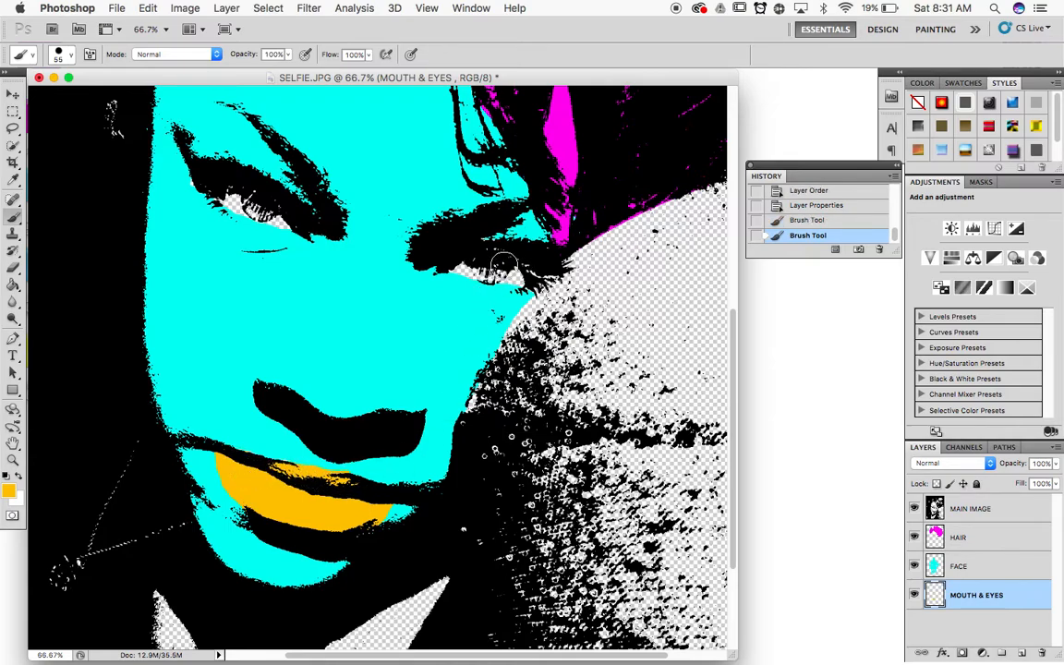
scroll(504, 286, "up", 2)
mouse_move(452, 312)
left_mouse_down()
mouse_move(543, 333)
mouse_move(485, 316)
mouse_move(429, 279)
mouse_move(490, 286)
mouse_move(537, 319)
left_mouse_up()
mouse_move(296, 254)
left_mouse_down()
mouse_move(232, 246)
mouse_move(231, 231)
mouse_move(279, 244)
mouse_move(291, 263)
left_mouse_up()
Set the foreground color to purple (7221aa) and the brush size to 360 px
key("super+minus")
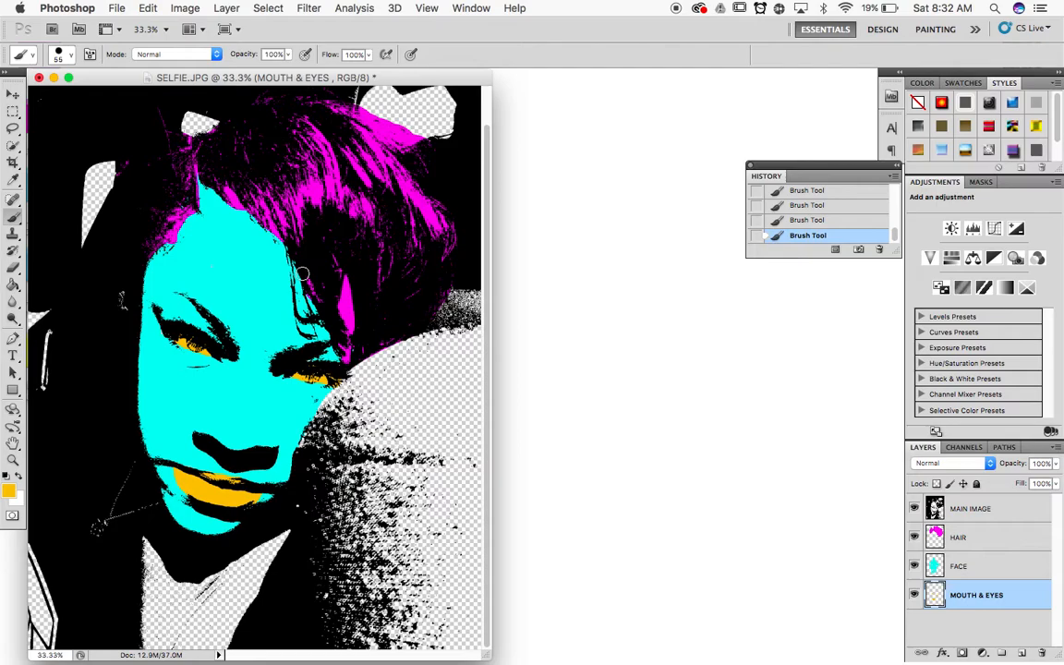
left_click_drag(130, 83, 181, 81)
key("super+minus")
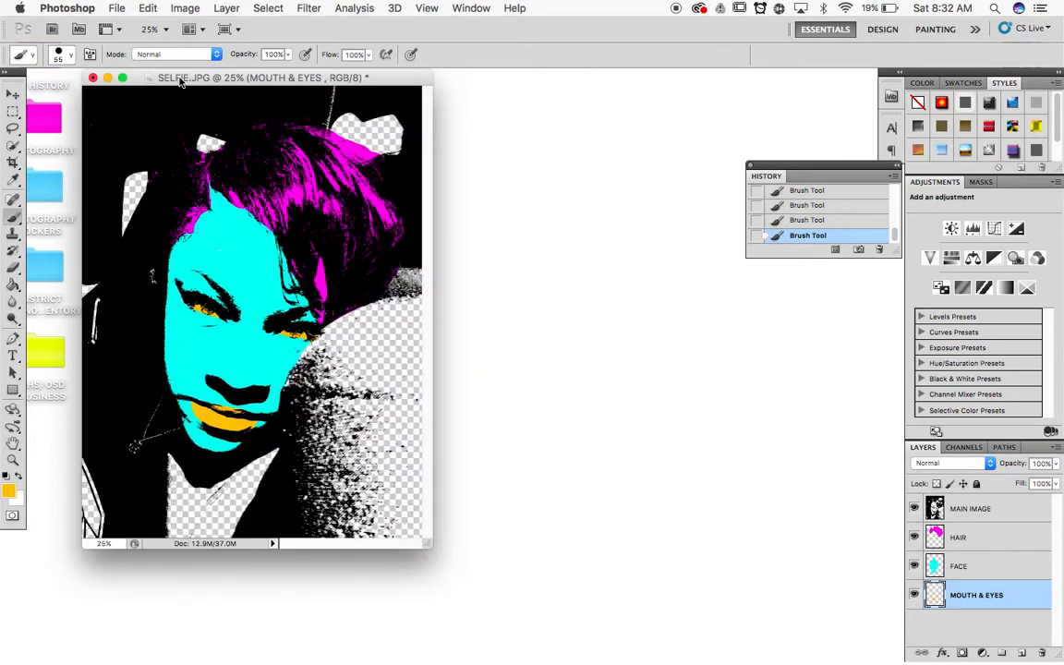
left_click(6, 497)
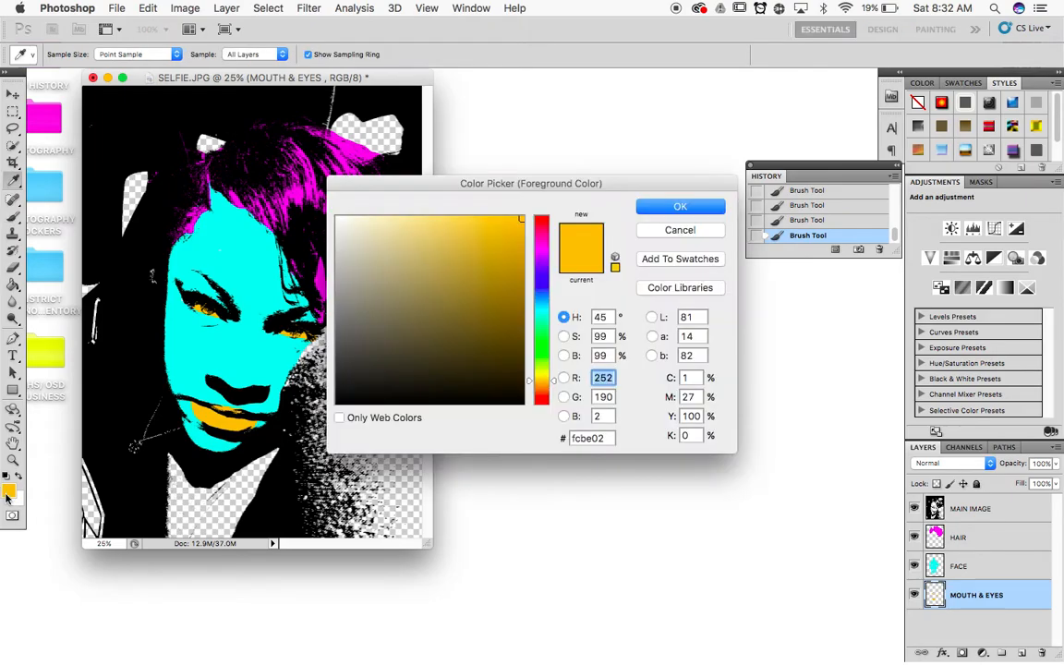
left_click(541, 232)
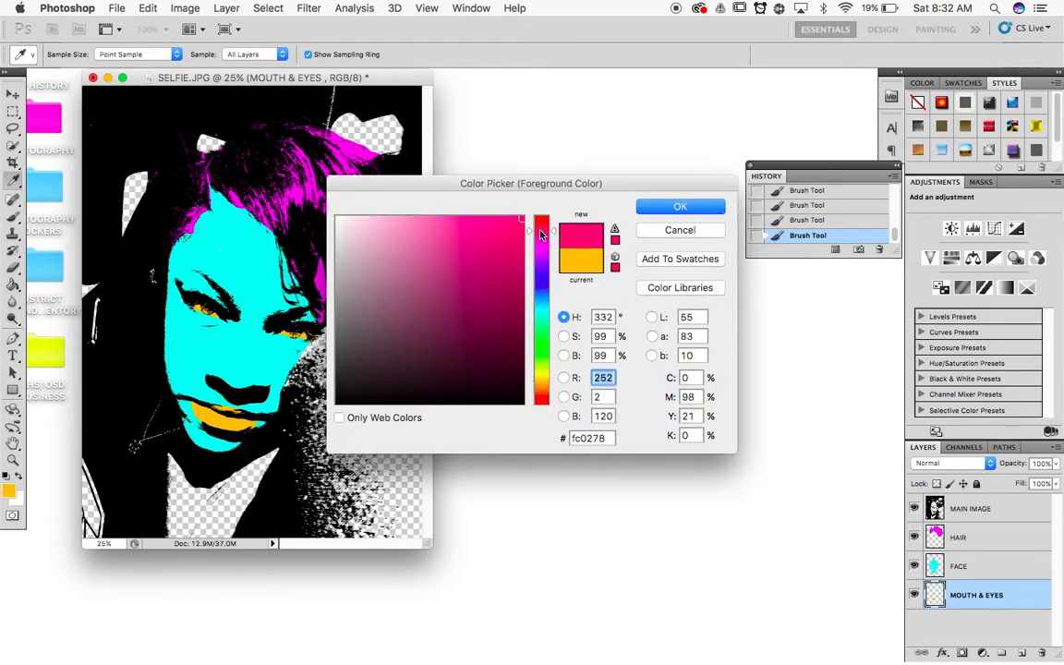
left_click(545, 263)
left_click(510, 319)
left_click(487, 278)
left_click(681, 207)
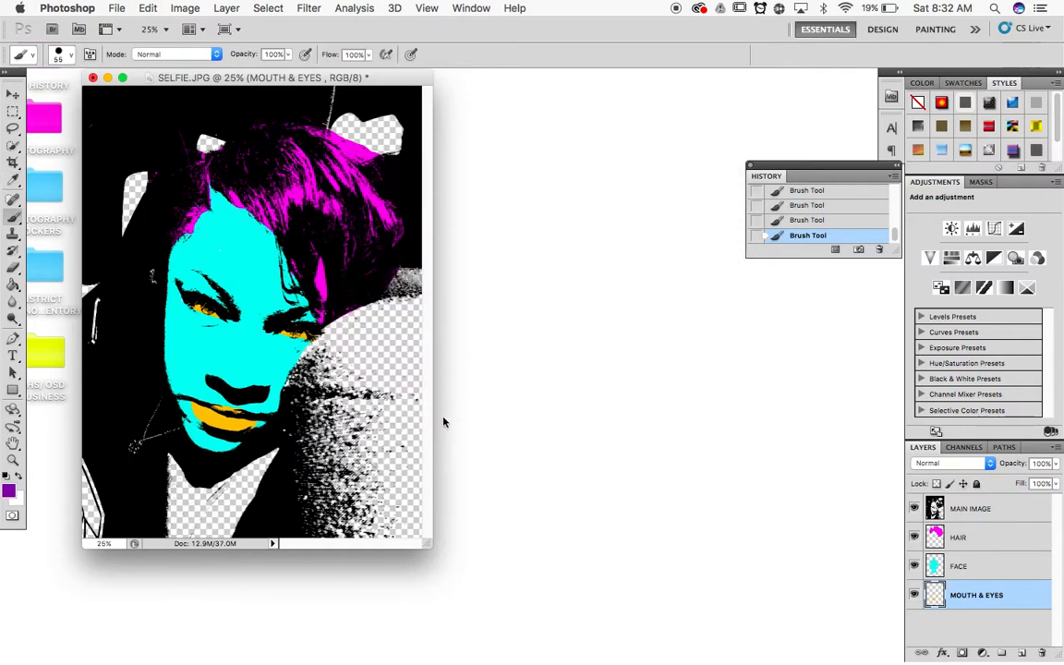
left_click(68, 56)
left_click(138, 93)
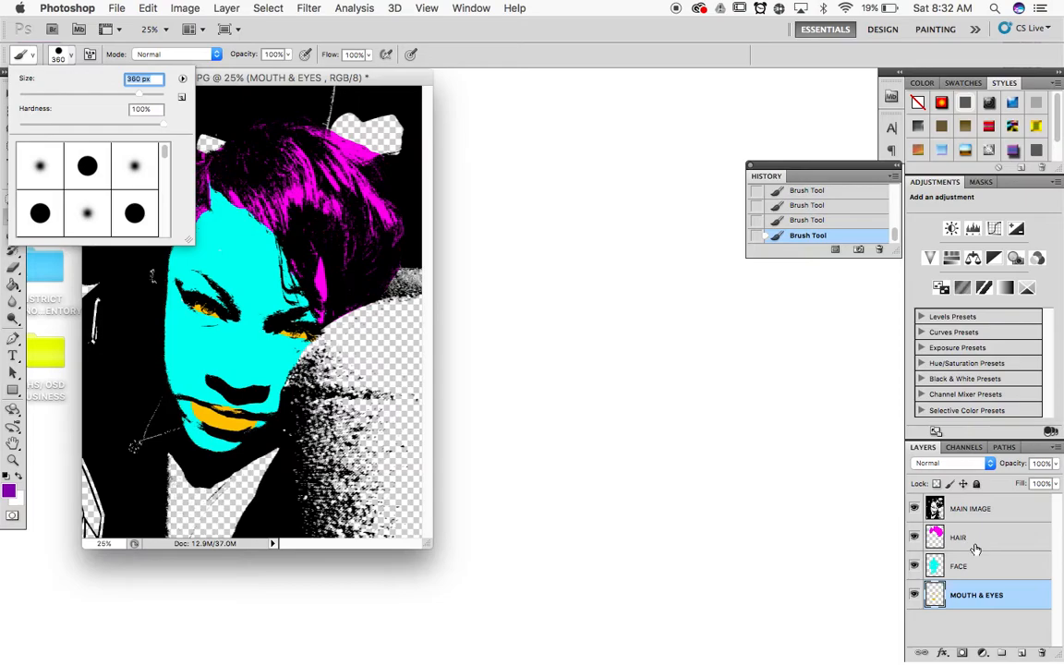
Add a layer named COUCH beneath MOUTH & EYES and paint the whole couch area purple on it
left_click(1031, 654)
left_click(1024, 654)
left_click_drag(963, 602, 965, 637)
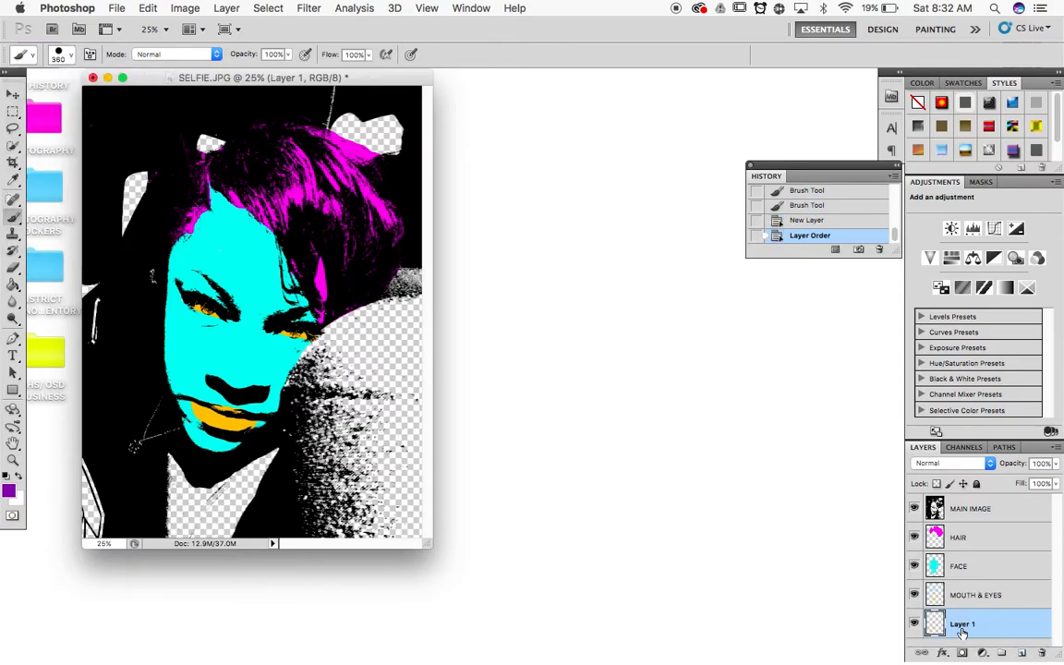
double_click(963, 624)
type("COUCH")
key("Return")
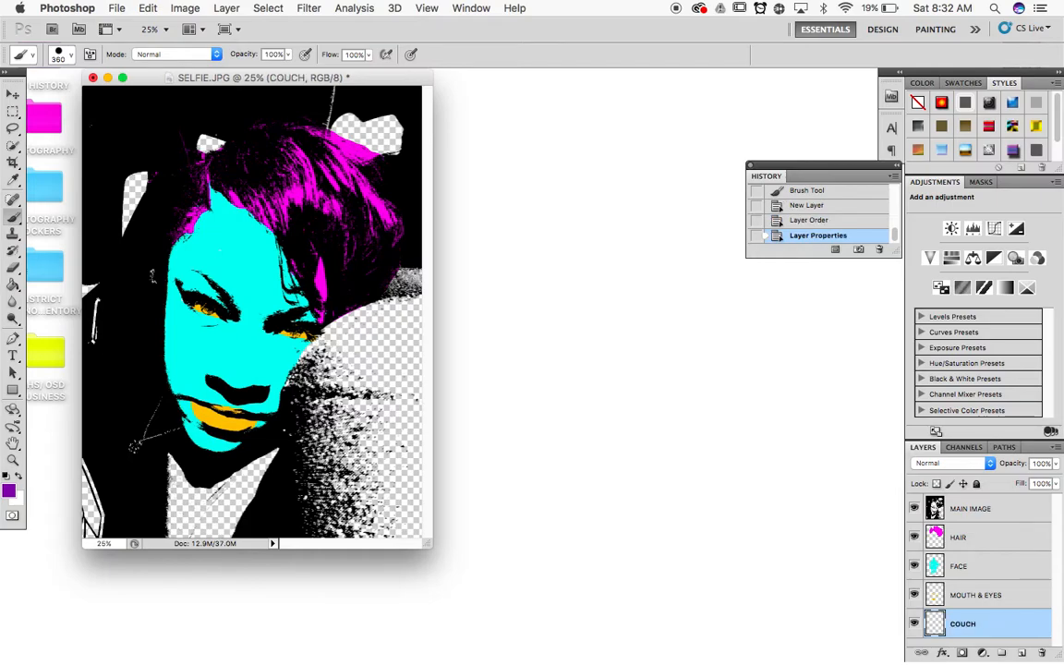
left_click(373, 399)
mouse_move(375, 380)
left_mouse_down()
mouse_move(396, 471)
mouse_move(407, 340)
mouse_move(422, 285)
mouse_move(318, 374)
mouse_move(316, 450)
mouse_move(361, 434)
mouse_move(327, 464)
mouse_move(321, 520)
mouse_move(377, 510)
mouse_move(395, 526)
mouse_move(412, 451)
mouse_move(404, 509)
mouse_move(401, 384)
mouse_move(401, 487)
mouse_move(401, 389)
mouse_move(403, 465)
mouse_move(403, 427)
left_mouse_up()
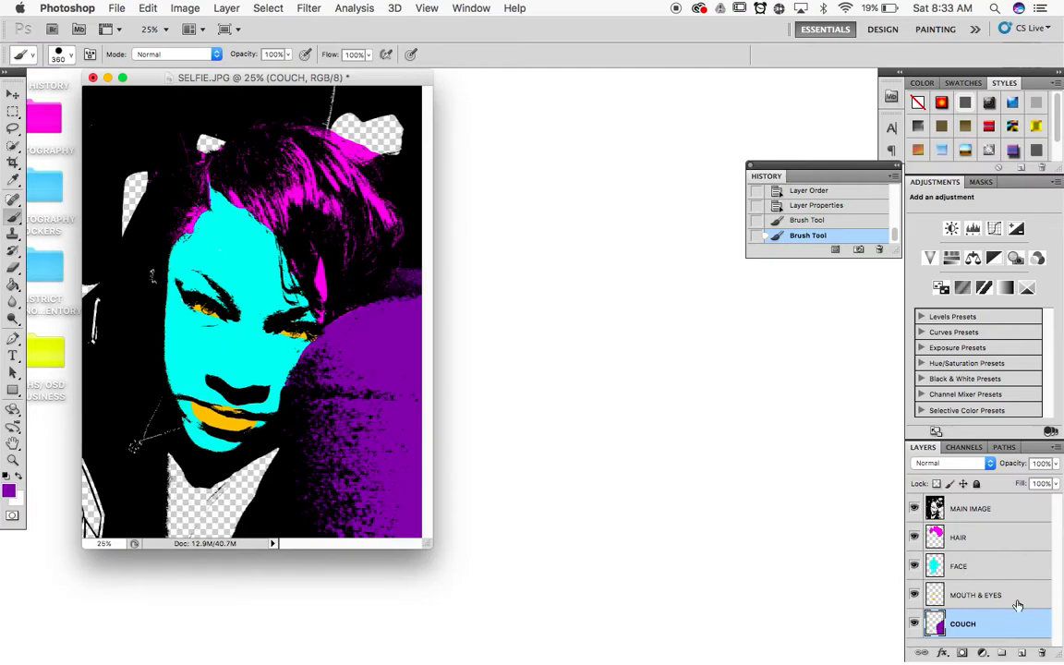
Add a new layer beneath COUCH and name it SKIN
left_click(1023, 653)
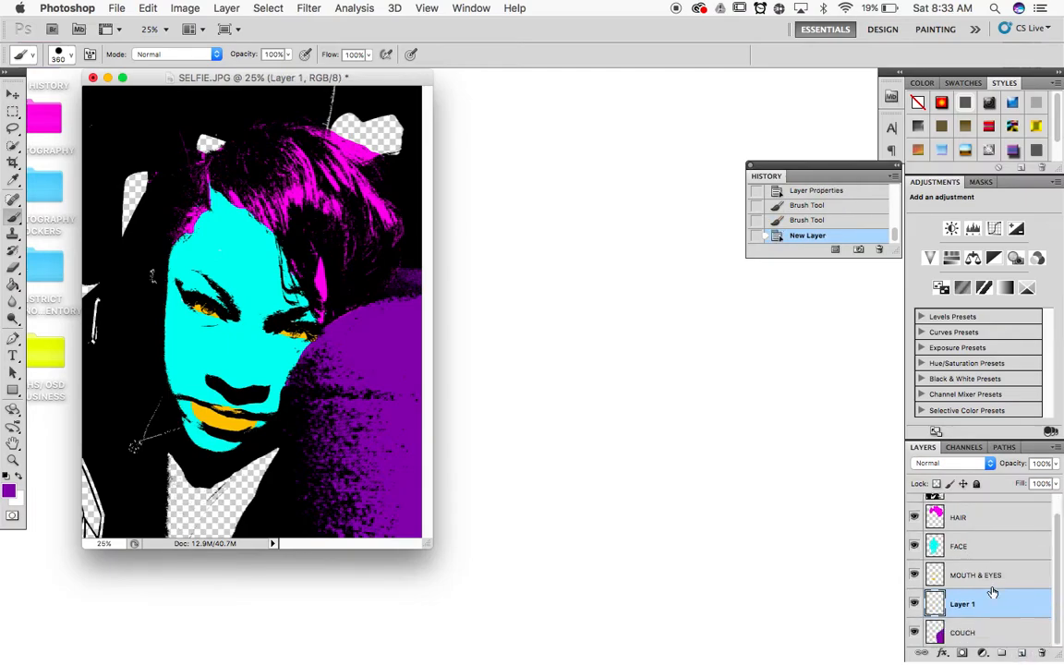
left_click_drag(983, 621, 972, 644)
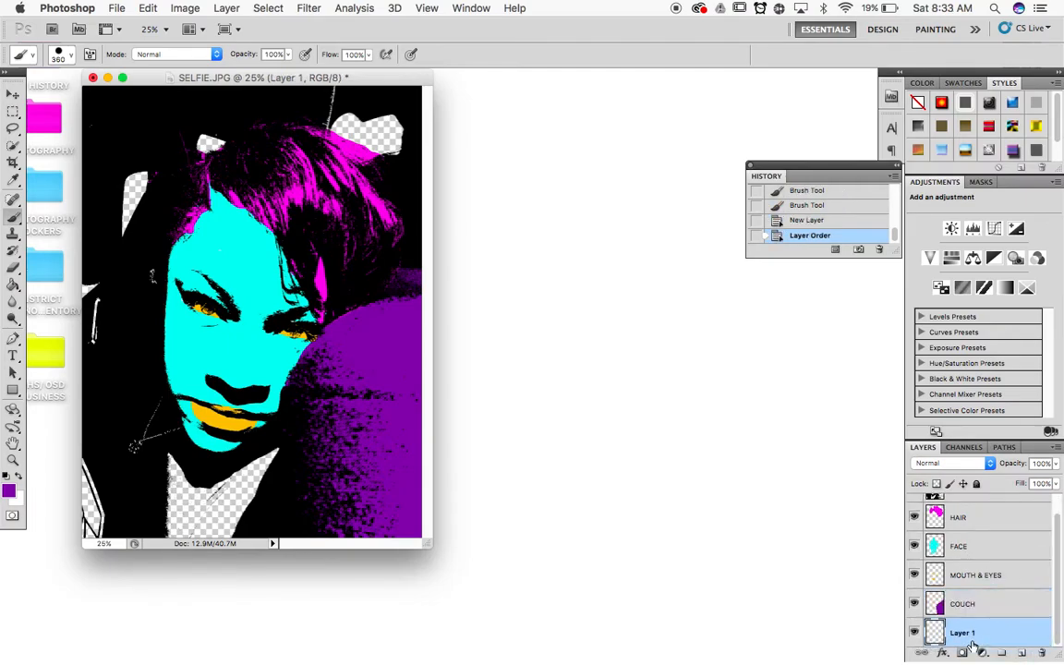
double_click(963, 633)
type("SKIN")
key("Return")
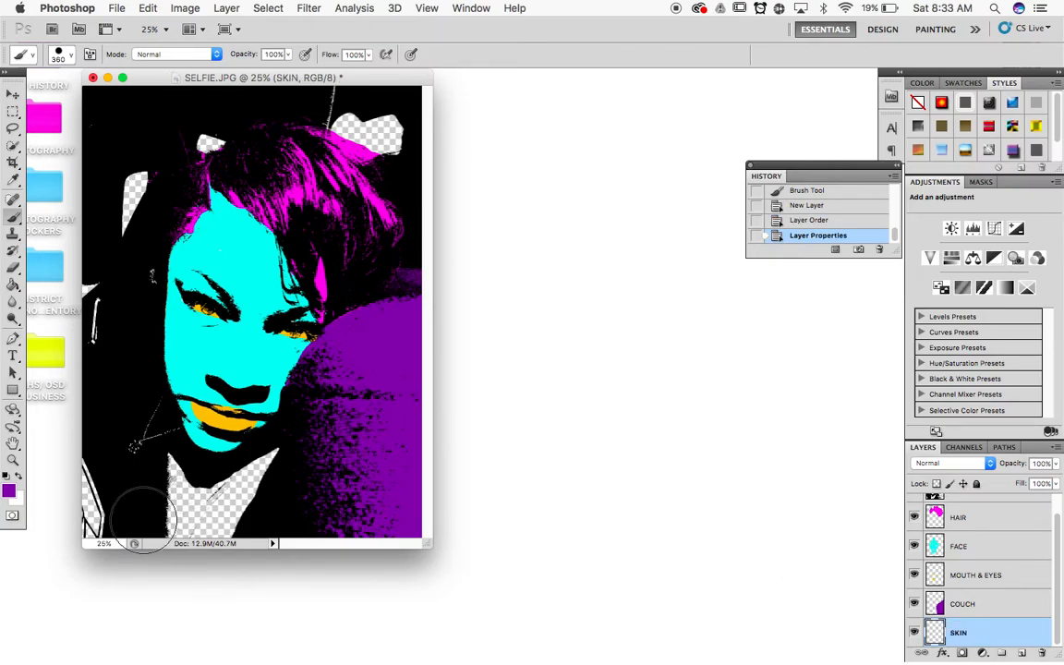
Paint the neck and chest and the clear patch in the portrait's lower-left corner bright green (16fb05) on the SKIN layer
left_click(11, 490)
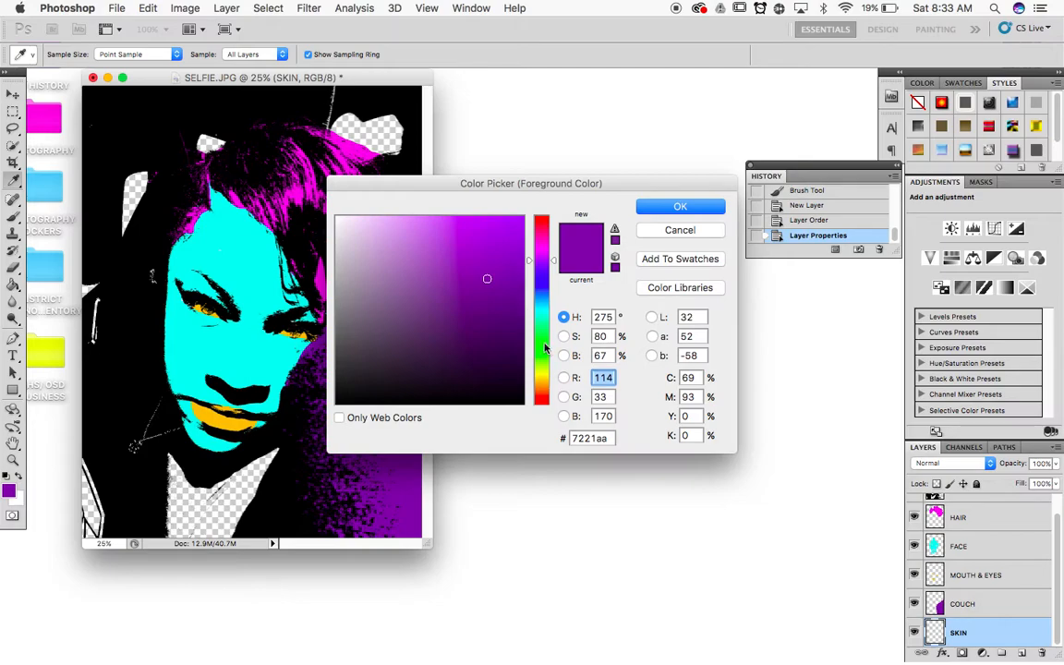
left_click(545, 344)
left_click(520, 219)
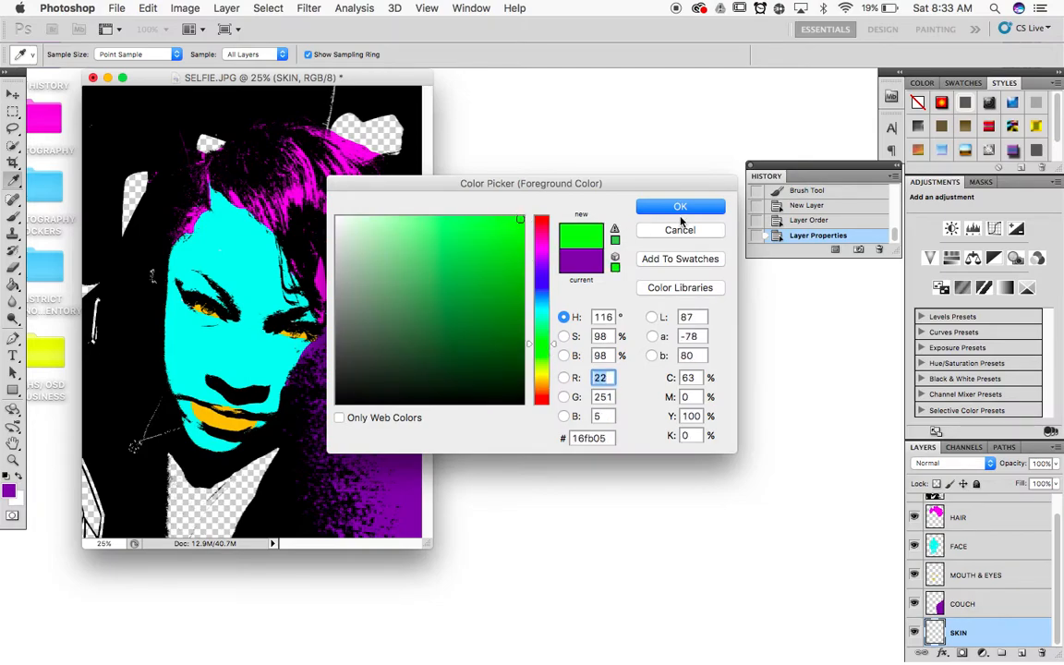
left_click(682, 208)
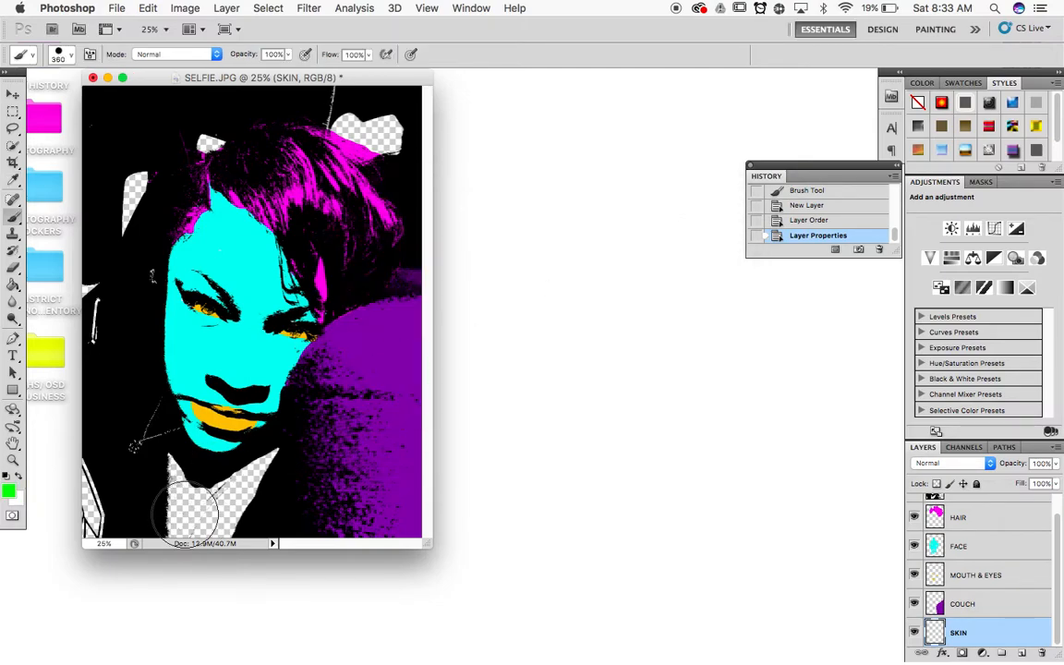
left_click_drag(102, 517, 82, 467)
mouse_move(164, 478)
left_mouse_down()
mouse_move(189, 502)
mouse_move(168, 462)
mouse_move(217, 452)
mouse_move(212, 445)
mouse_move(266, 476)
mouse_move(243, 428)
mouse_move(192, 464)
left_mouse_up()
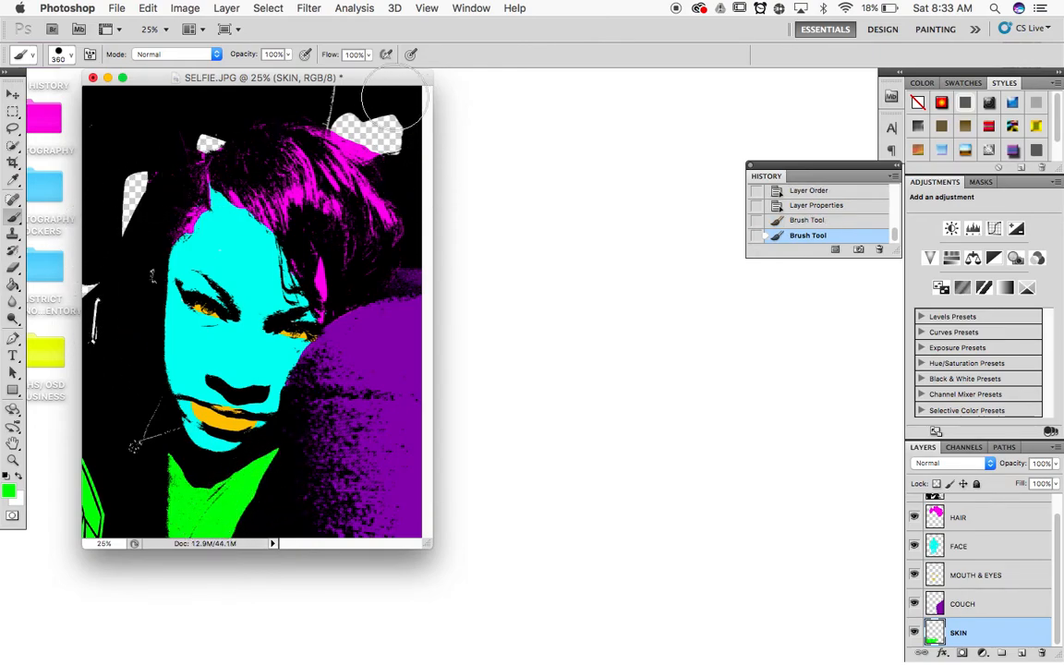
Add a new layer beneath SKIN and name it BACKGROUND
left_click(1025, 654)
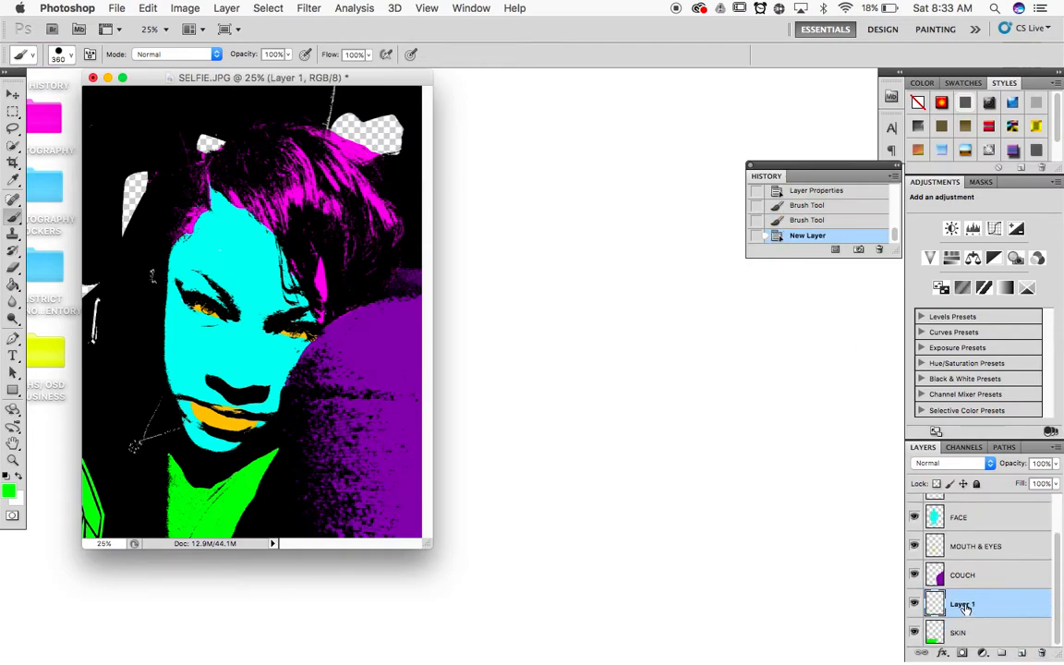
left_click_drag(963, 608, 967, 639)
double_click(963, 633)
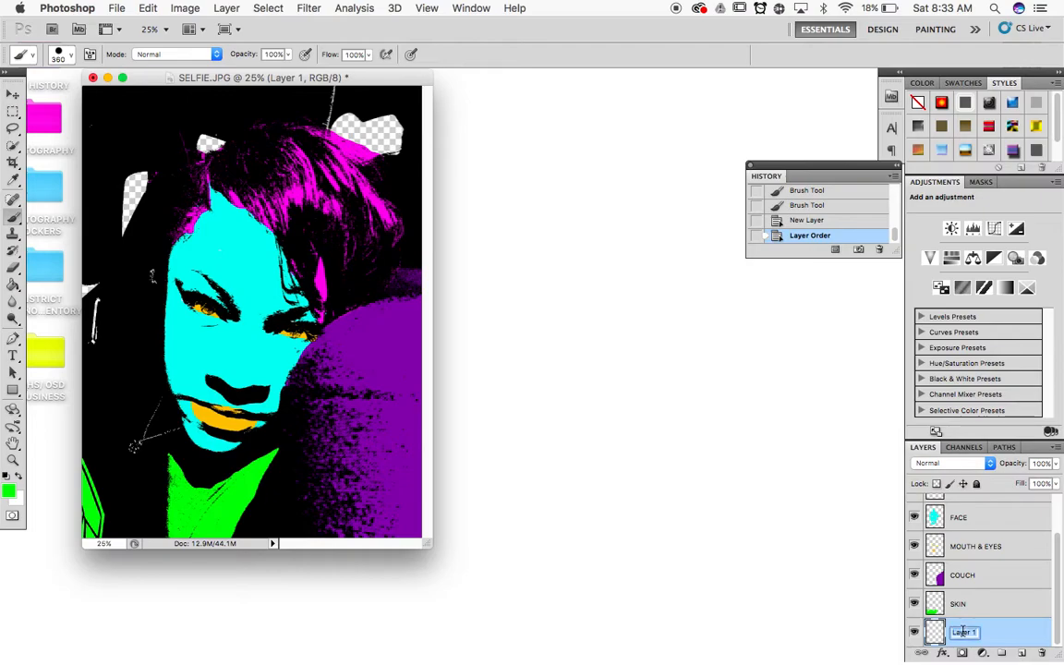
type("BACKGROUND")
key("Return")
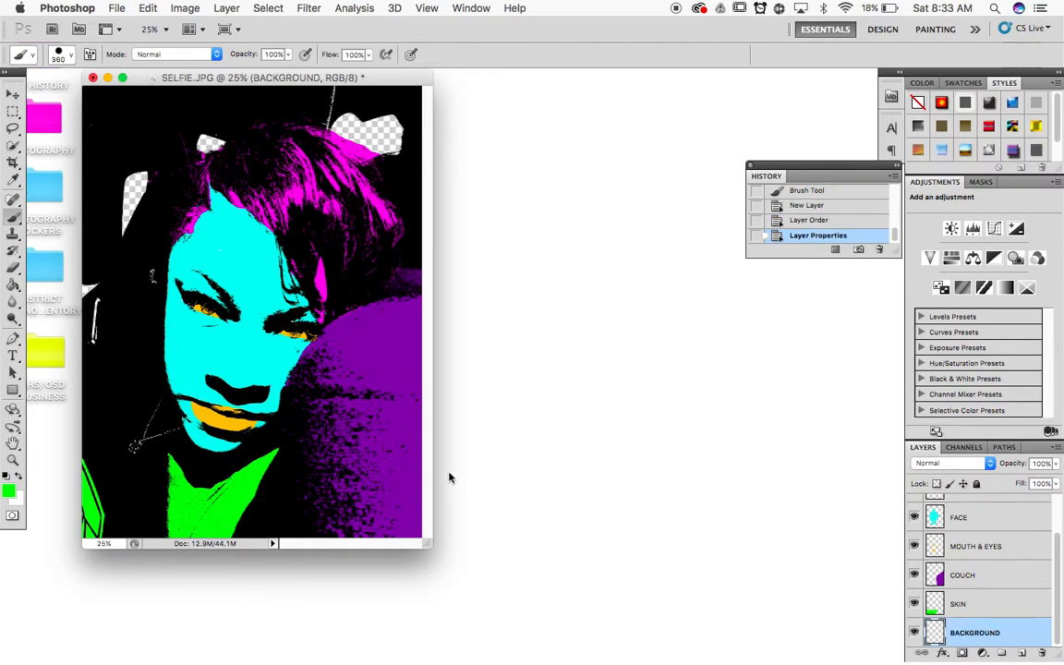
Paint all the remaining clear patches around the head and along the portrait's left edge bright yellow on the BACKGROUND layer
left_click(10, 494)
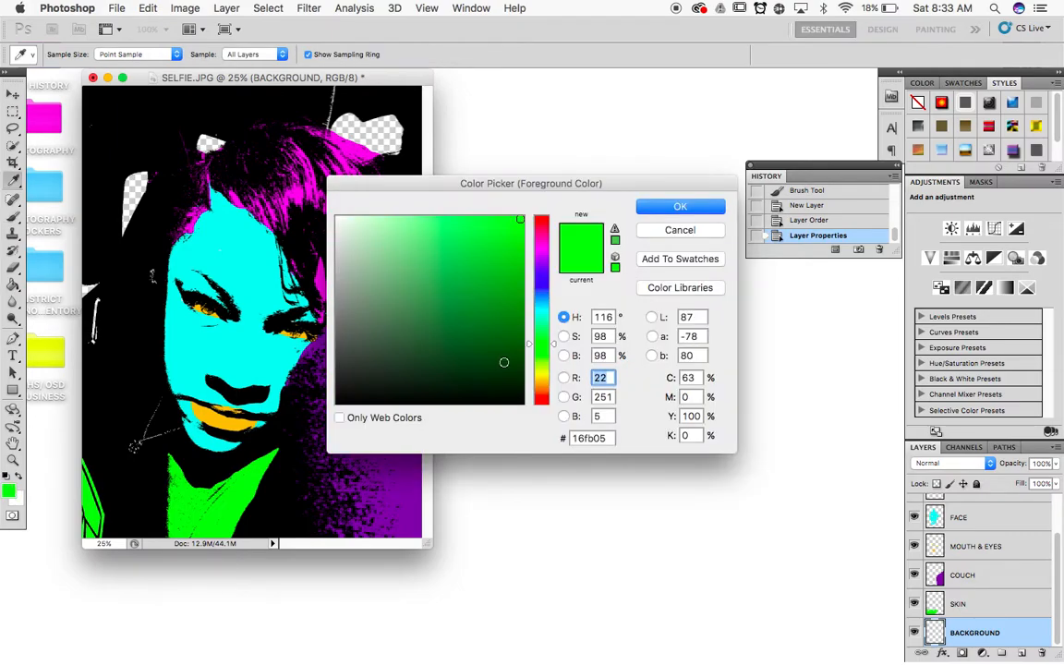
left_click(544, 375)
left_click_drag(521, 220, 522, 215)
left_click(541, 374)
left_click(679, 206)
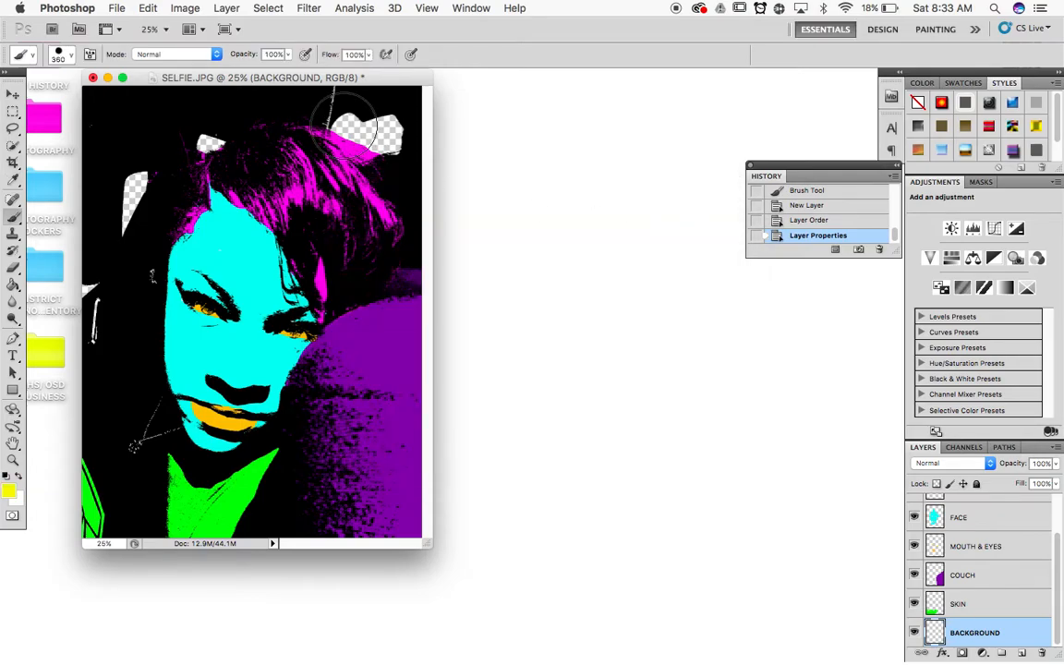
mouse_move(397, 129)
left_mouse_down()
mouse_move(277, 106)
mouse_move(201, 142)
mouse_move(130, 194)
mouse_move(130, 257)
mouse_move(116, 297)
mouse_move(97, 294)
mouse_move(100, 337)
left_mouse_up()
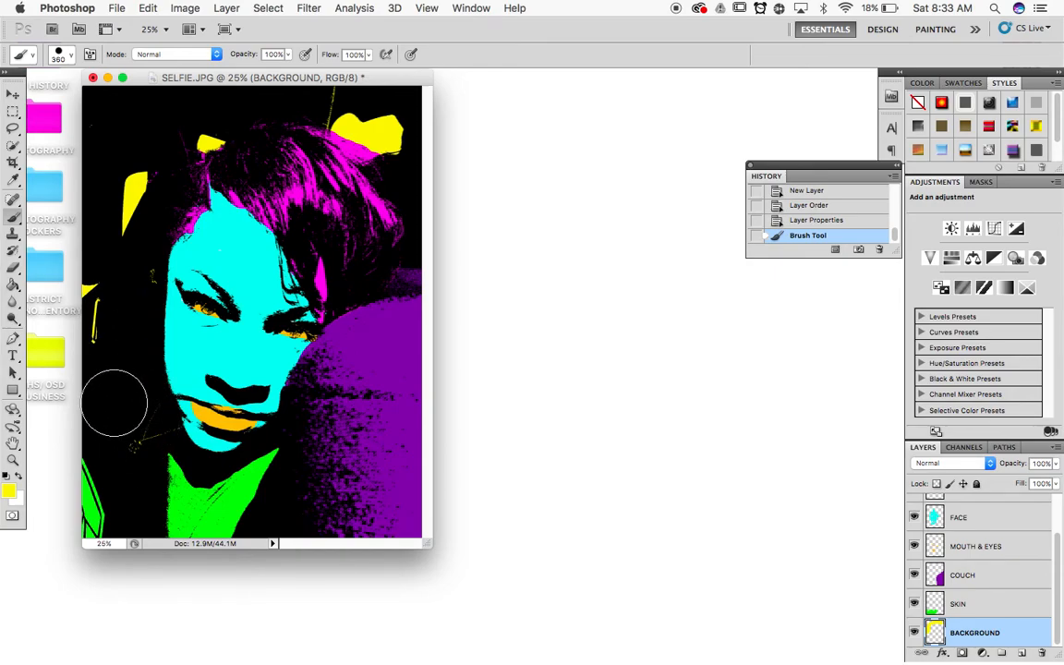
left_click(114, 132)
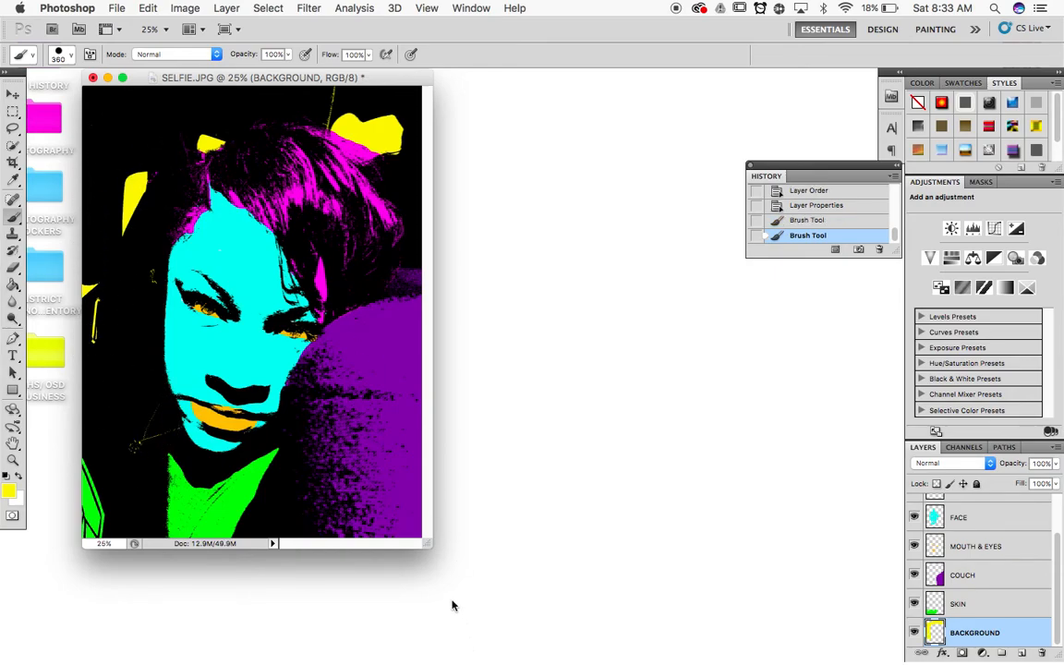
Select all layers from BACKGROUND up to MAIN IMAGE and merge them into a single layer
left_click_drag(432, 547, 552, 601)
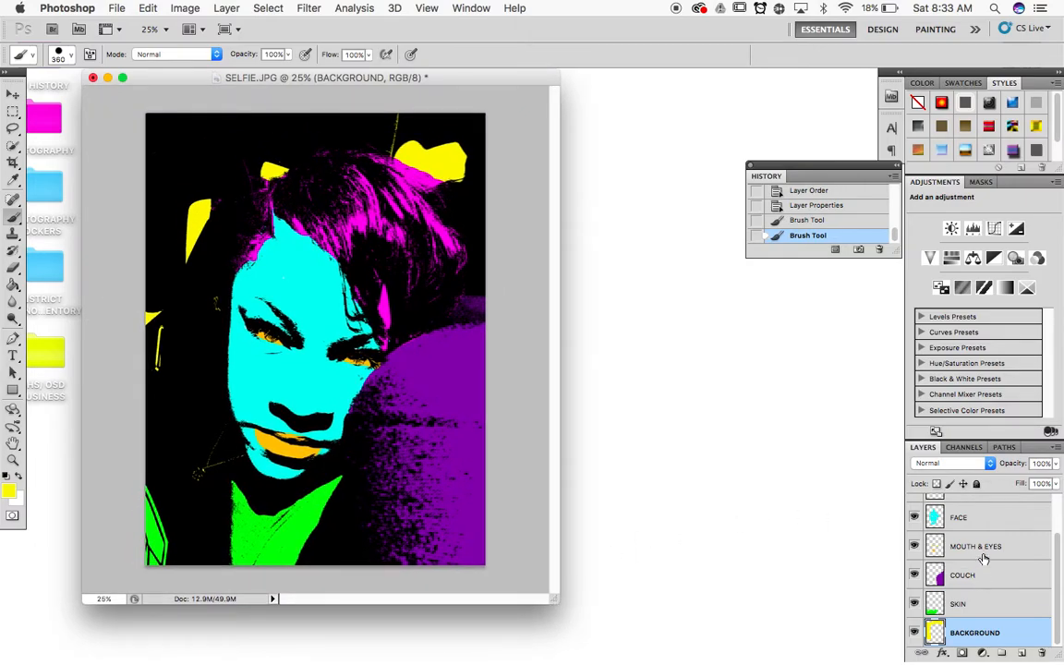
scroll(979, 568, "up", 3)
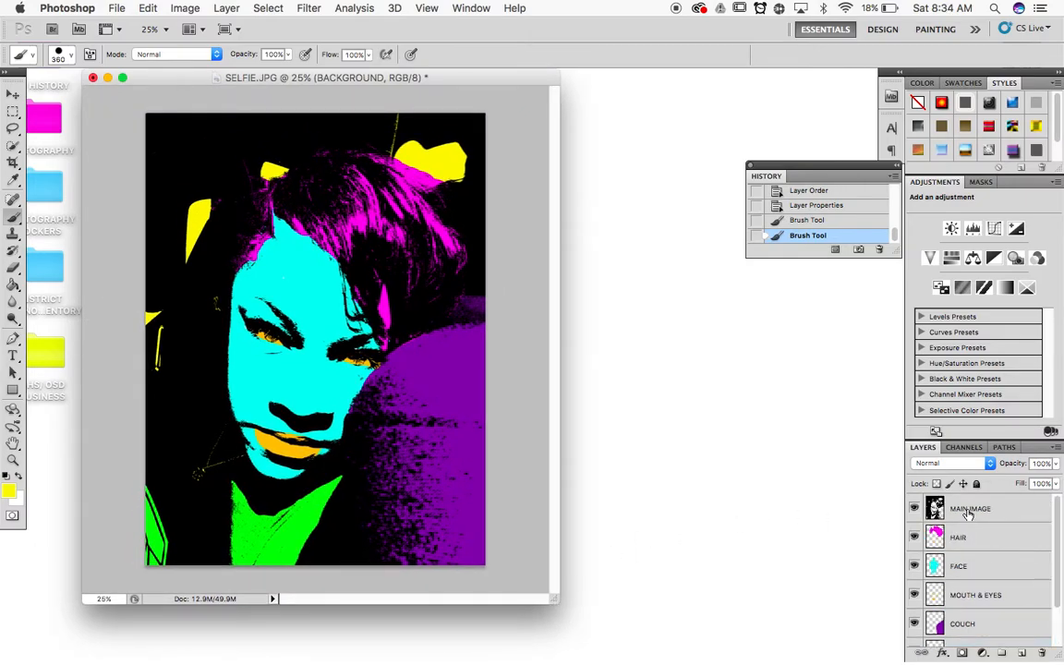
left_click(968, 514, "shift")
right_click(968, 515)
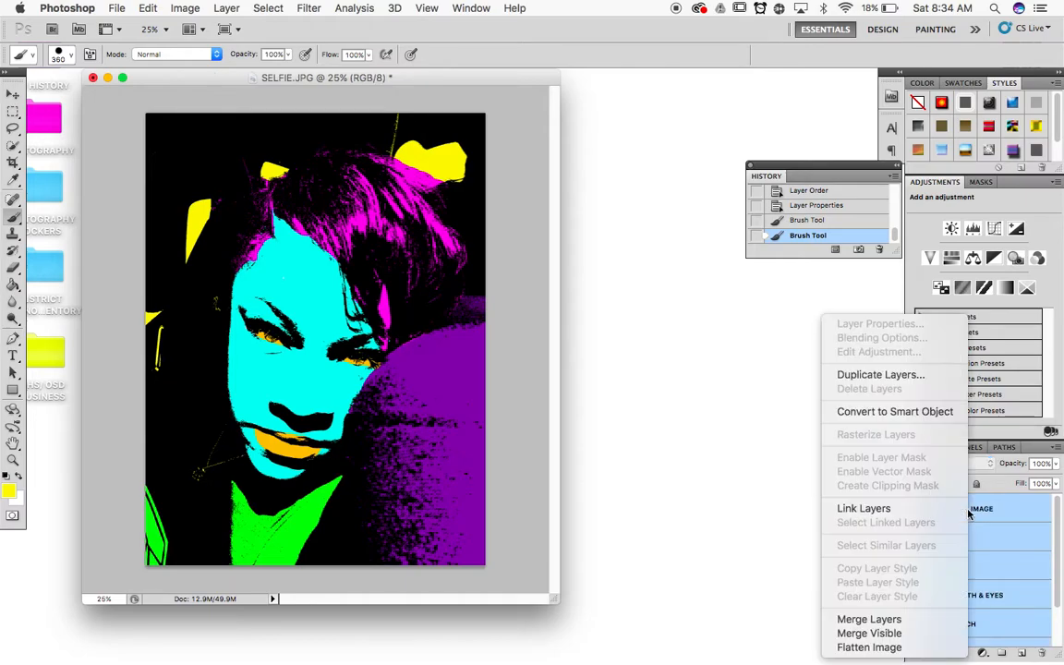
left_click(910, 619)
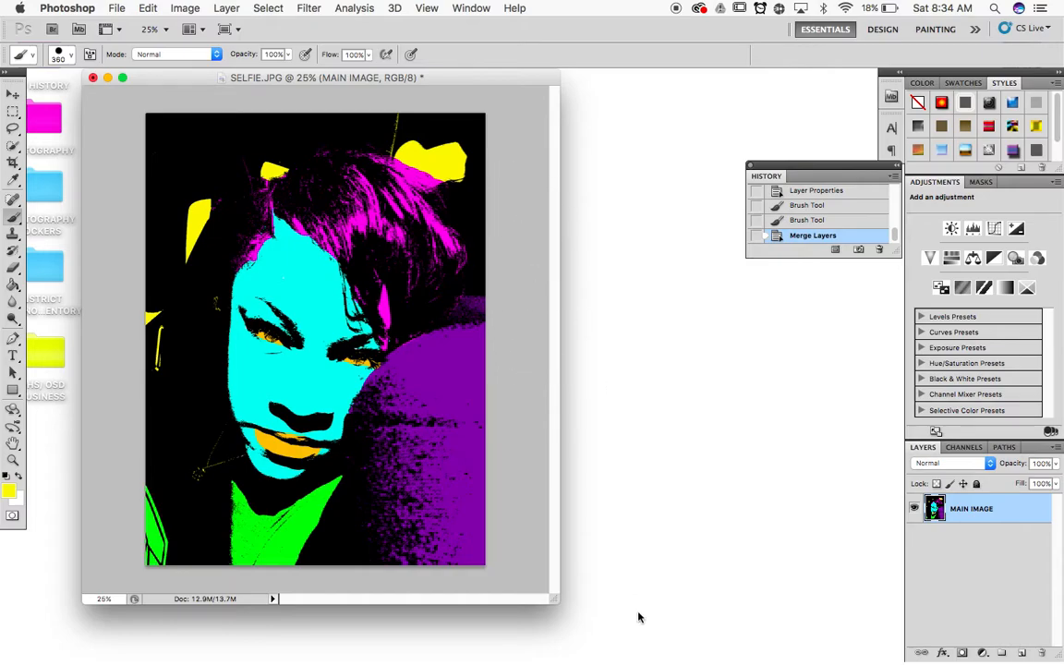
Open the MARILYN MONROE POP ART reference in Preview, examine it beside the portrait, close it and return to Photoshop
left_click(671, 335)
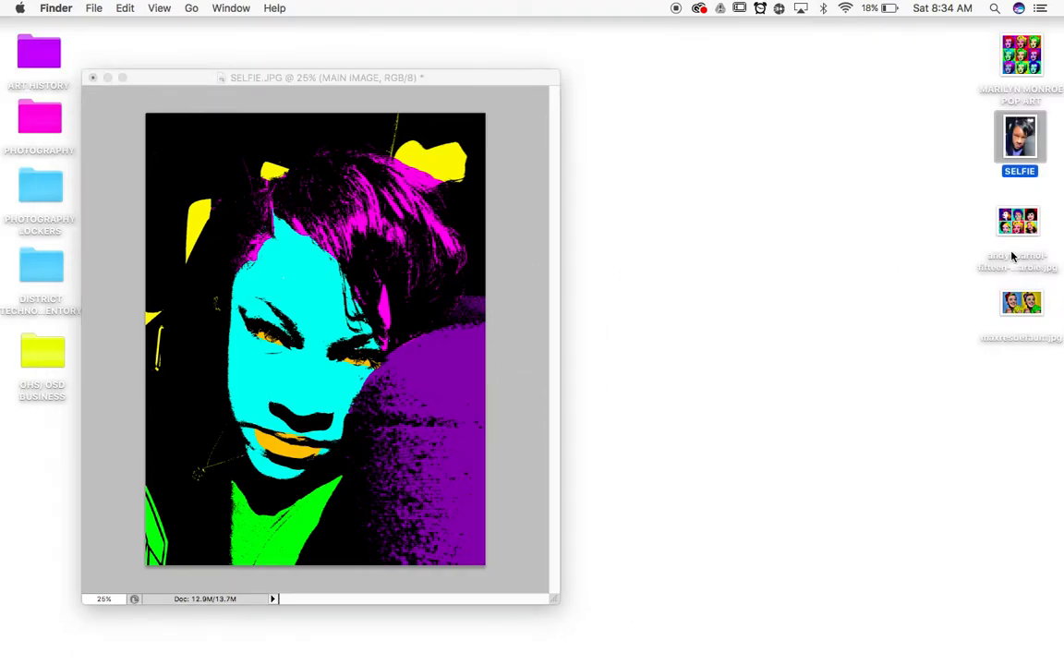
double_click(1022, 55)
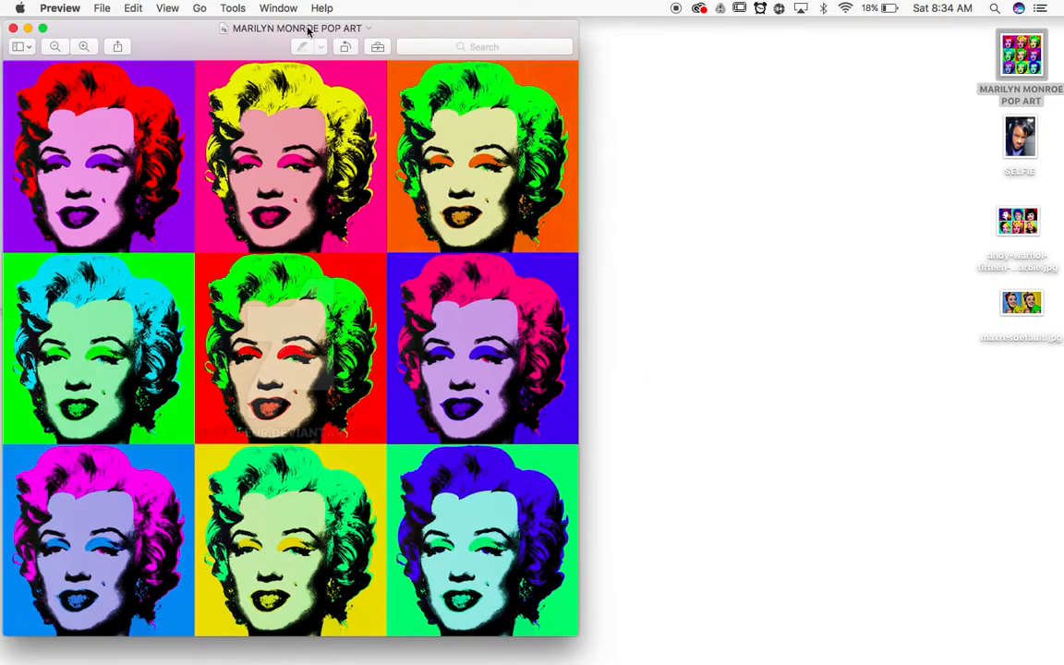
left_click_drag(223, 42, 749, 33)
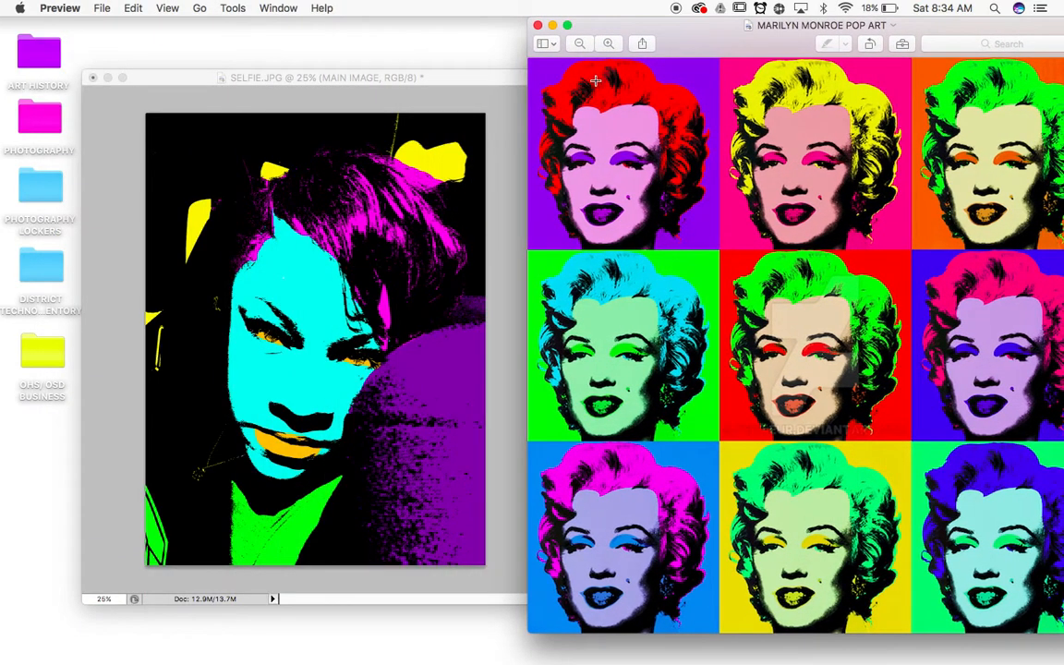
left_click(539, 27)
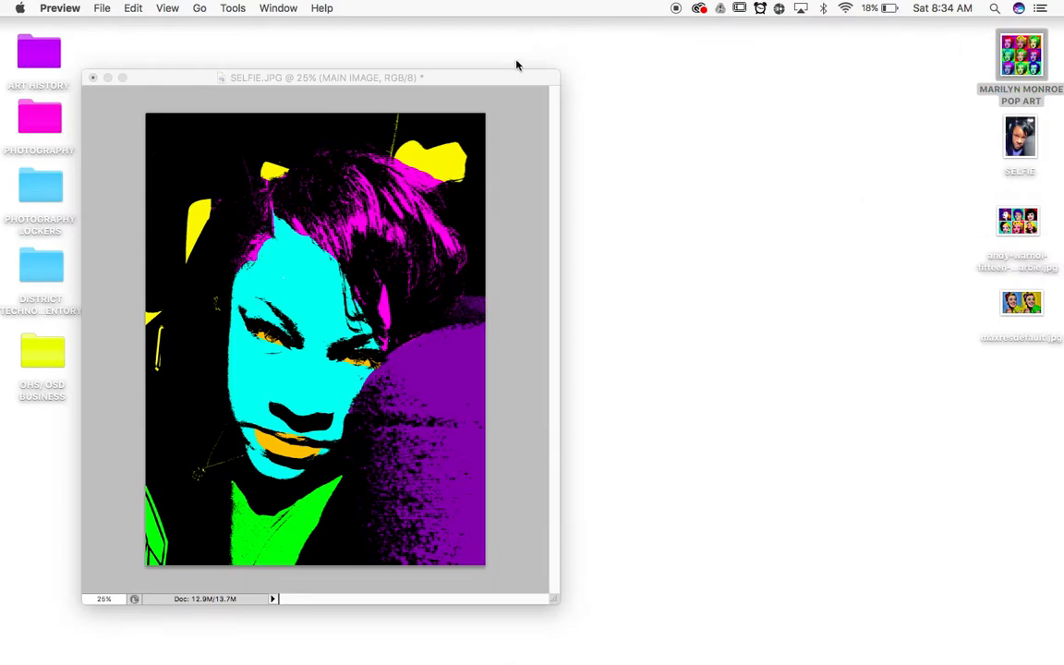
left_click(438, 86)
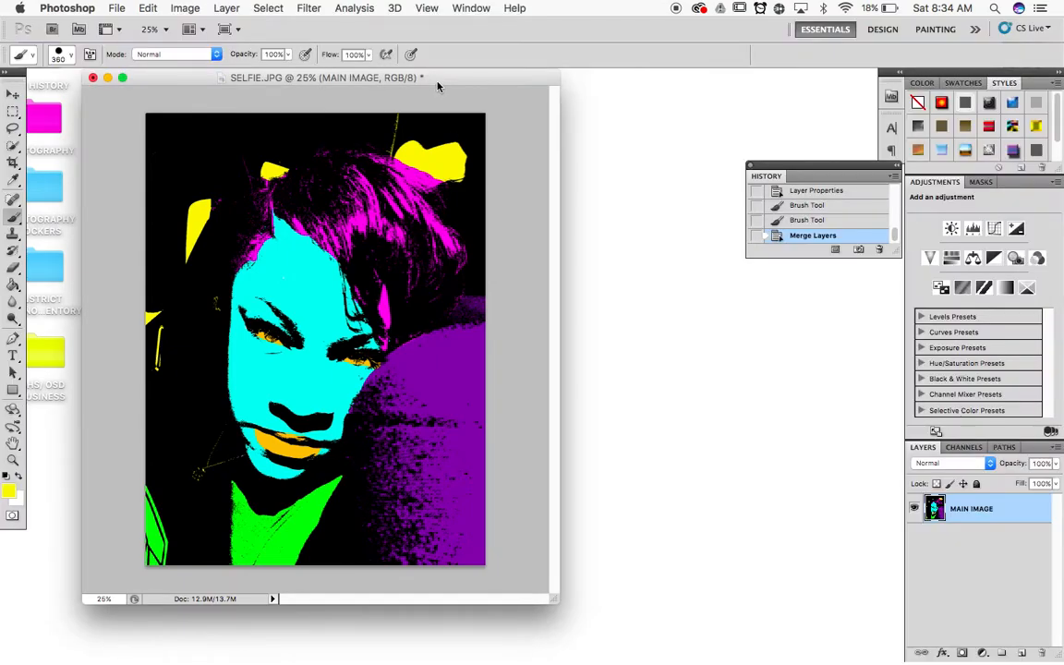
Save the portrait to the Desktop as a JPEG copy named SELFIE 1 with maximum quality 12
left_click(120, 8)
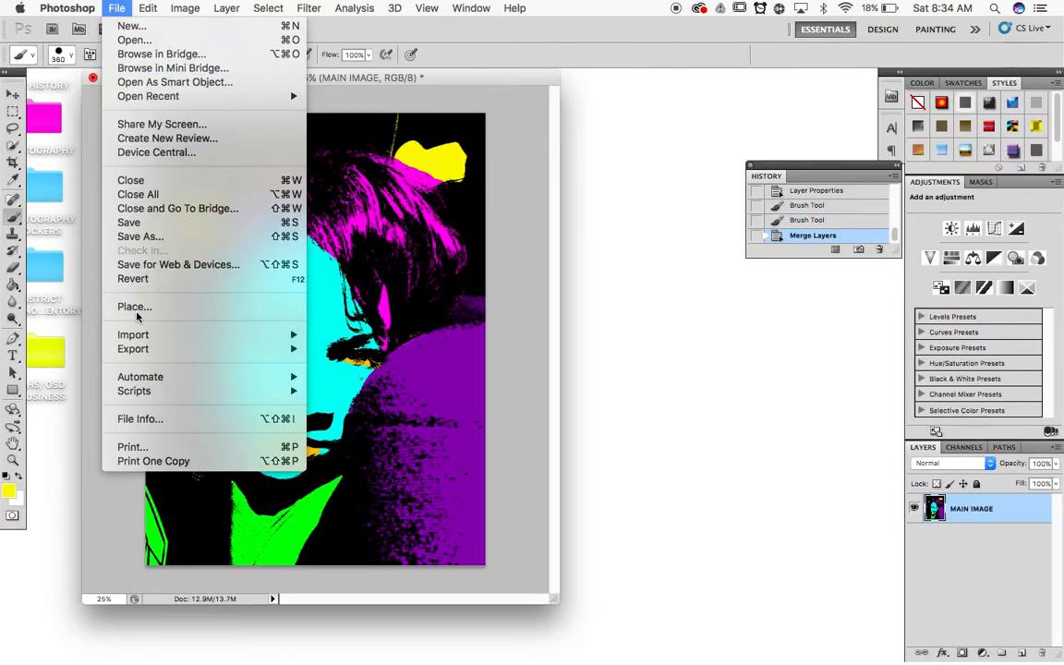
mouse_move(149, 351)
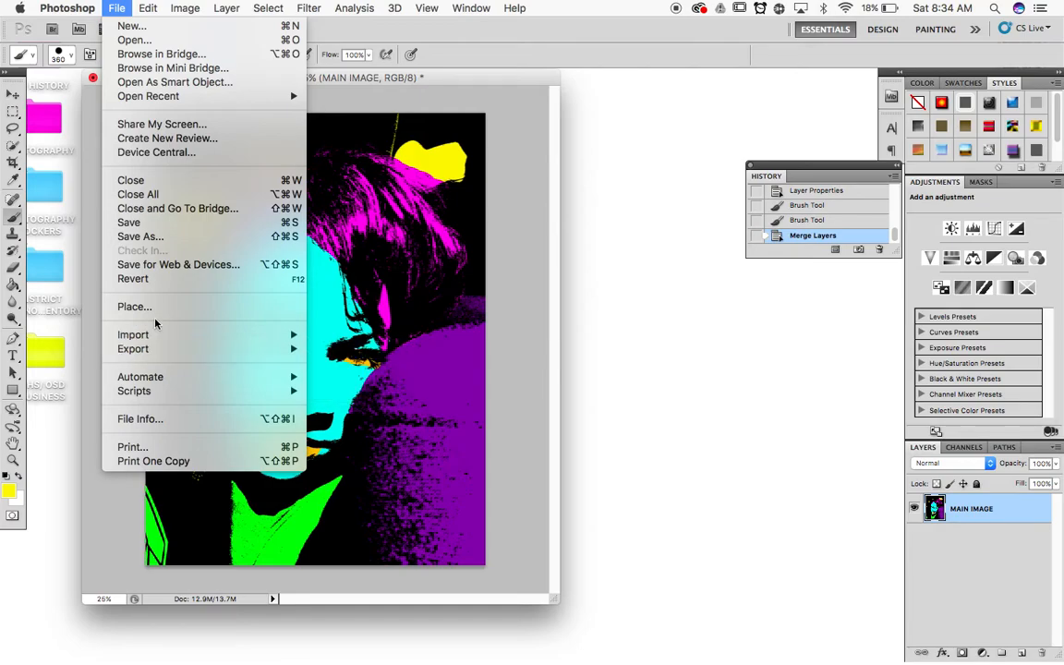
left_click(190, 237)
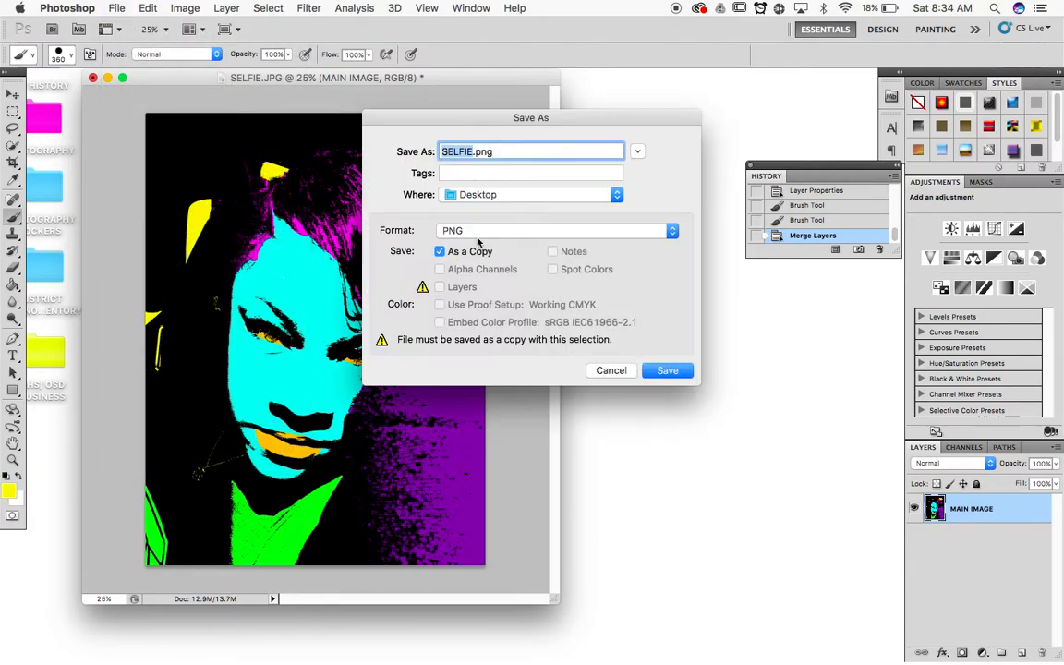
left_click(581, 230)
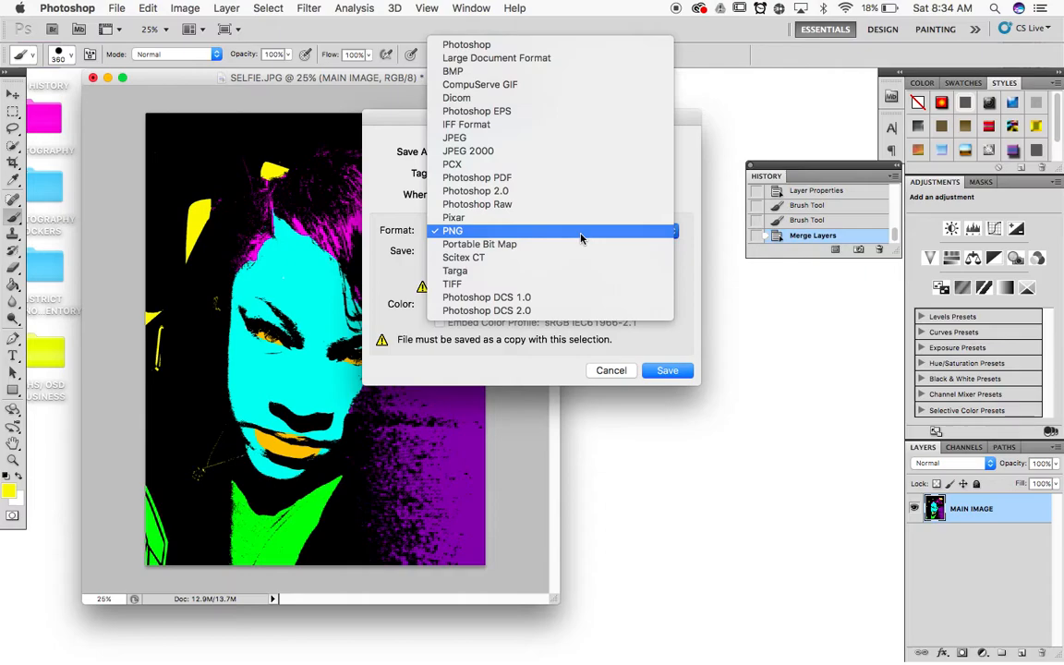
left_click(566, 137)
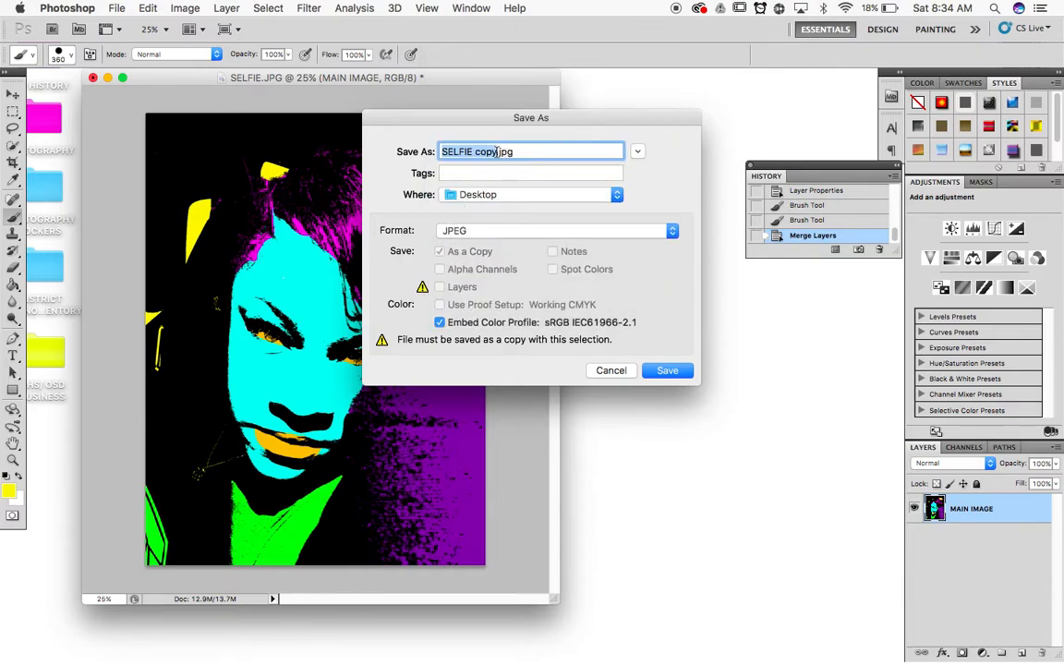
left_click(497, 151)
type("1")
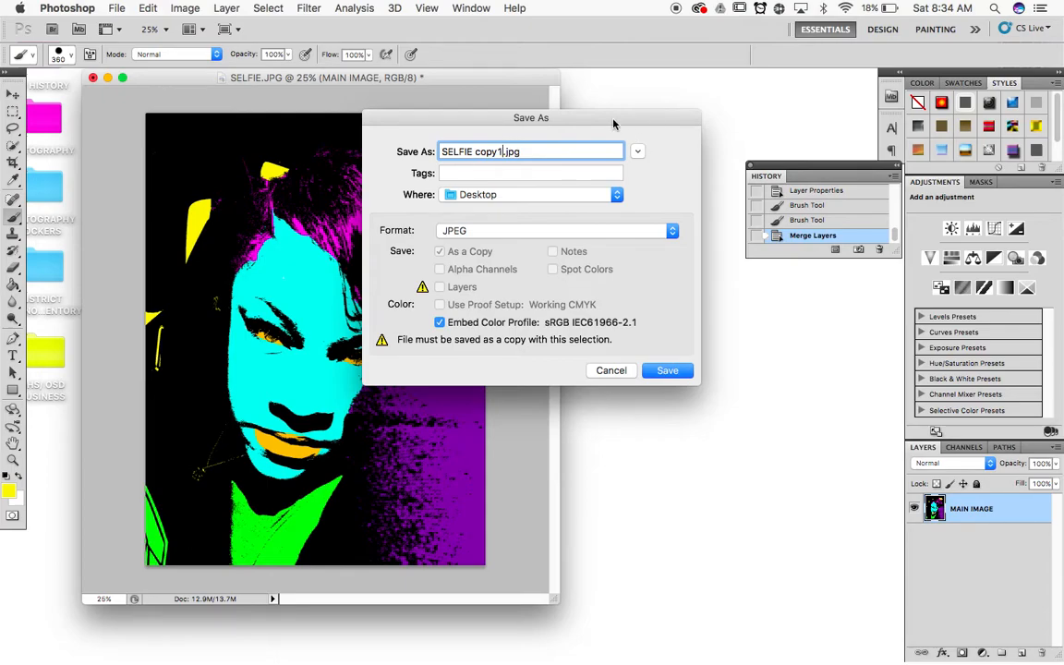
left_click_drag(498, 151, 481, 151)
key("BackSpace")
left_click(666, 370)
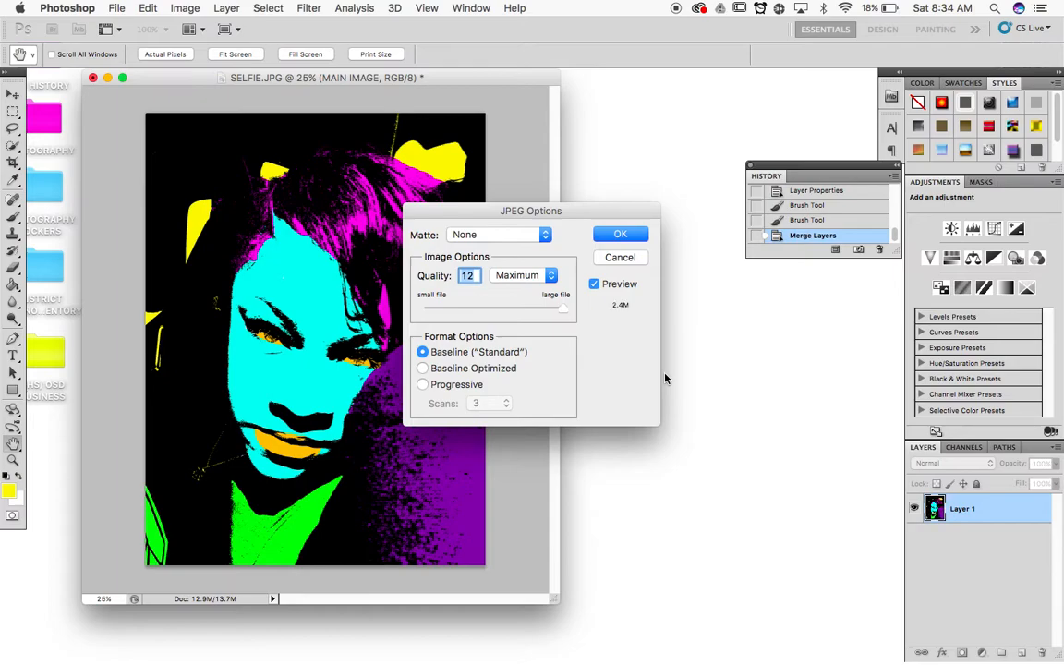
left_click(563, 312)
left_click(621, 234)
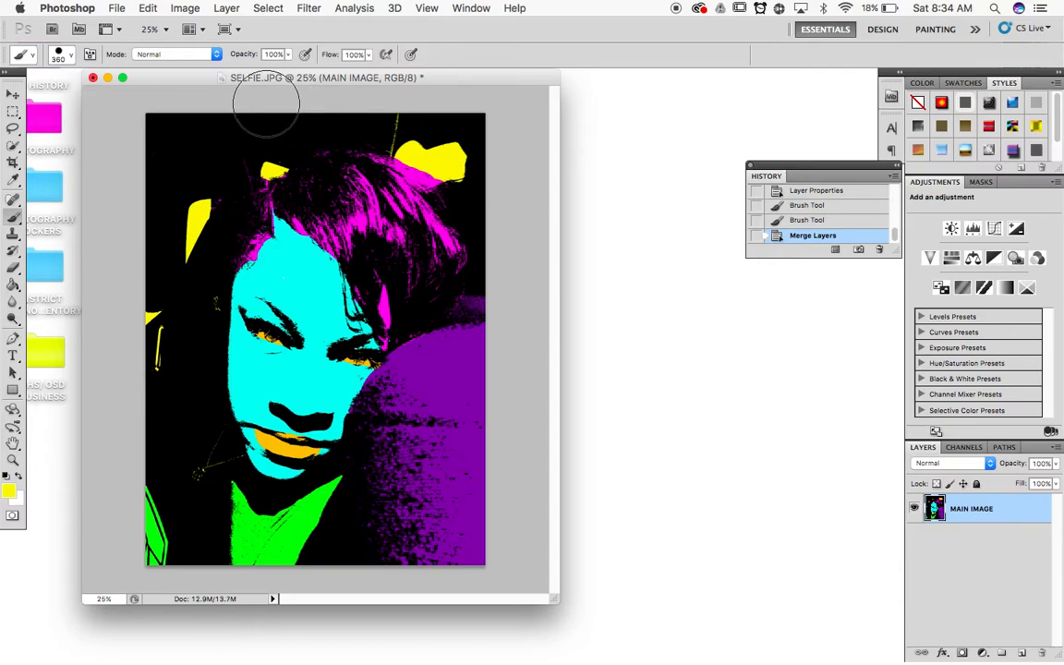
Close SELFIE.JPG without saving its changes and quit Photoshop
left_click(92, 79)
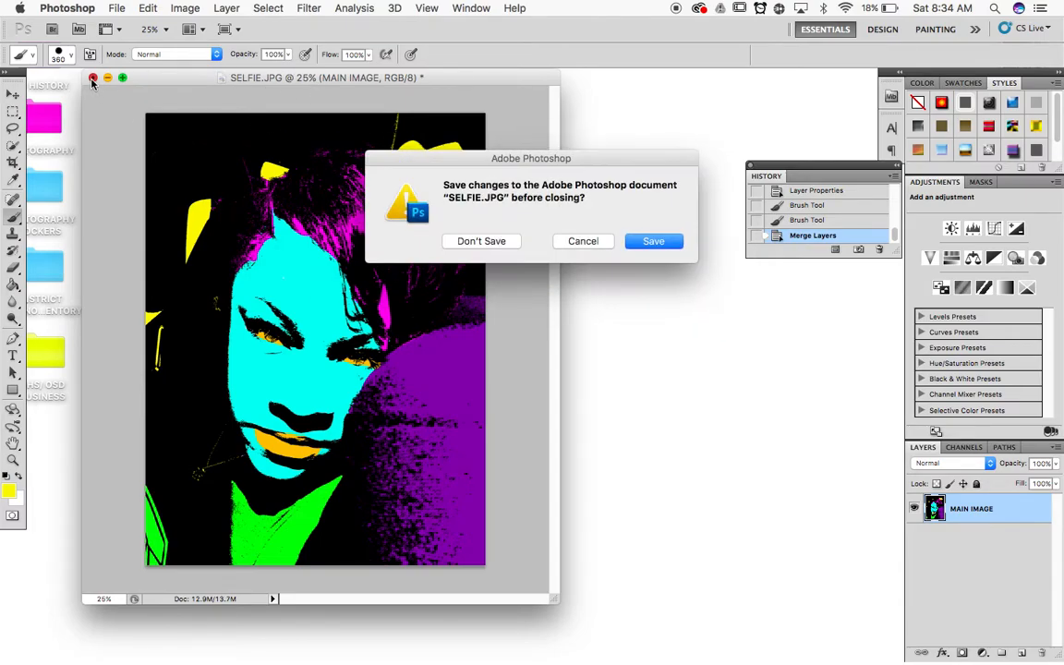
left_click(499, 245)
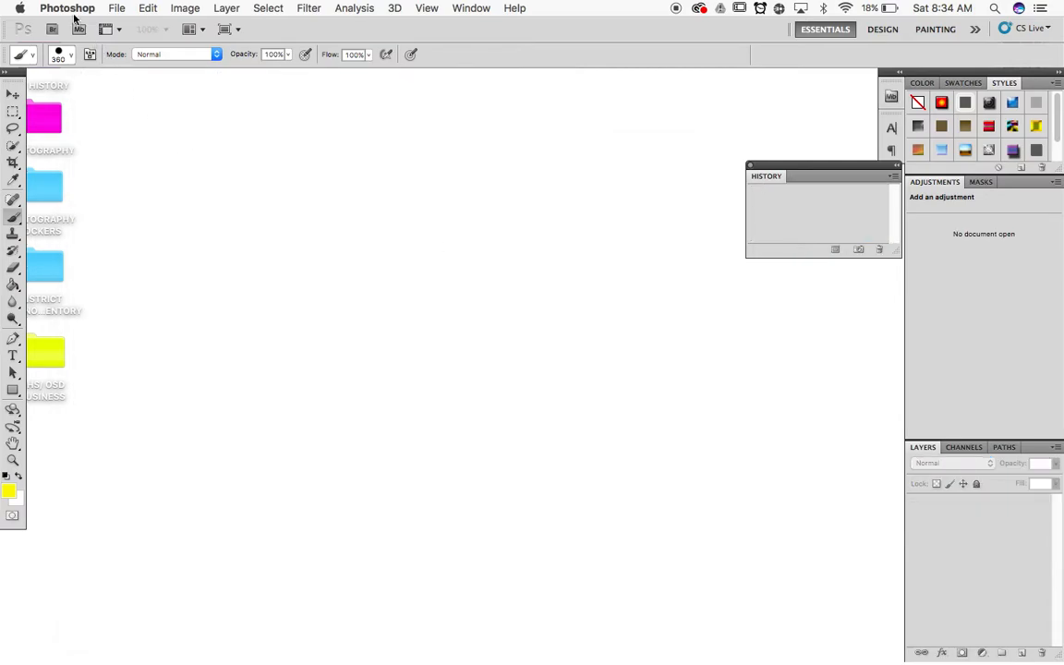
left_click(74, 15)
left_click(105, 153)
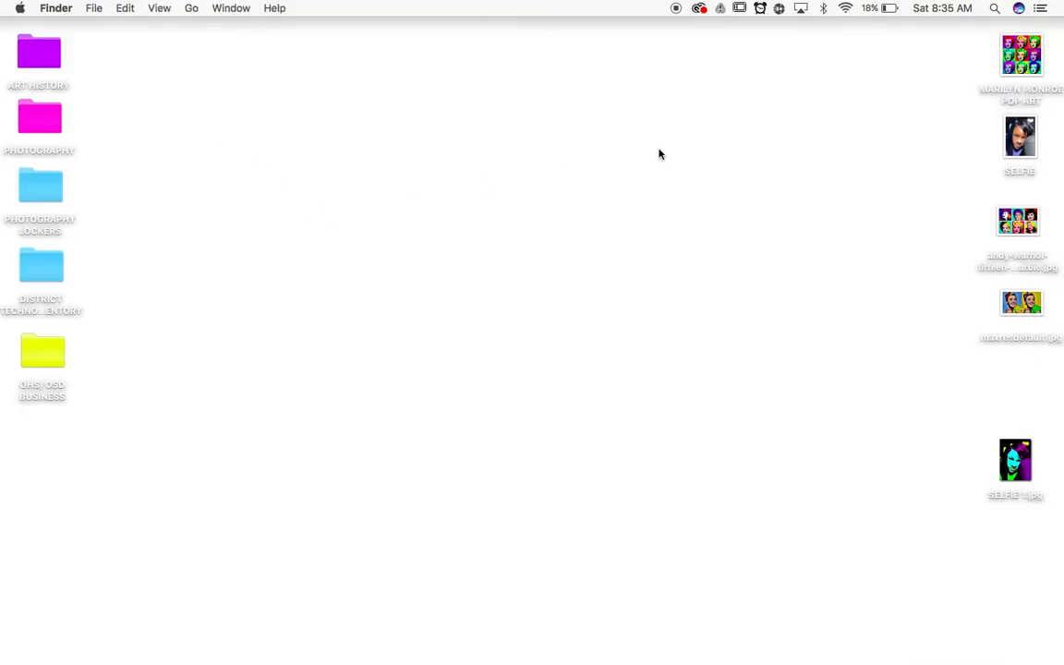
Open the original SELFIE and SELFIE 1.jpg in Preview, compare the two images and close them
double_click(1019, 138)
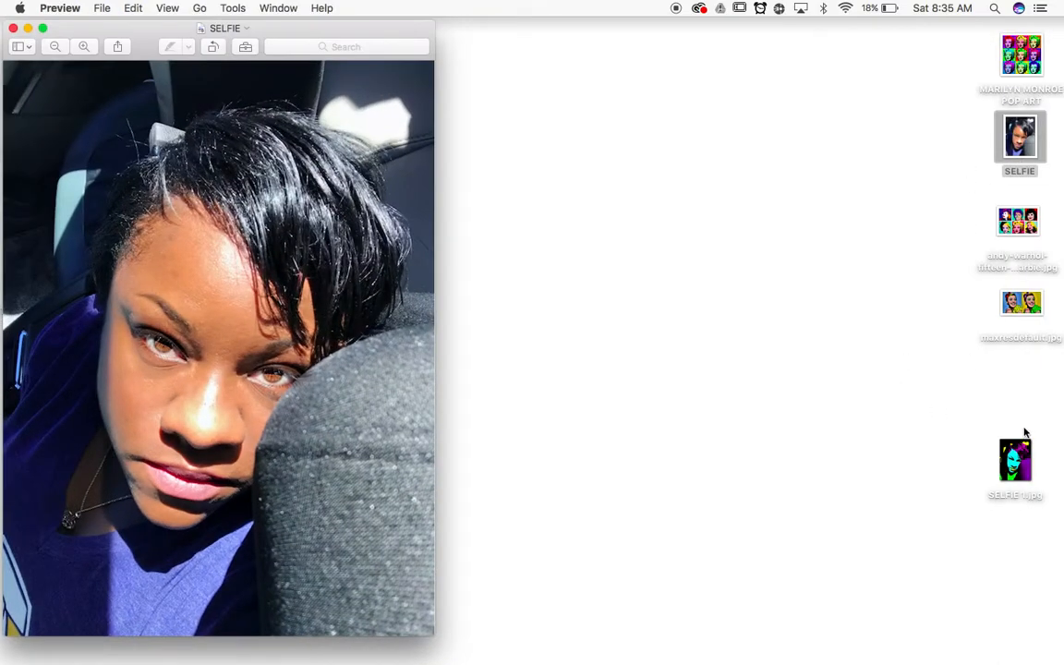
double_click(1016, 457)
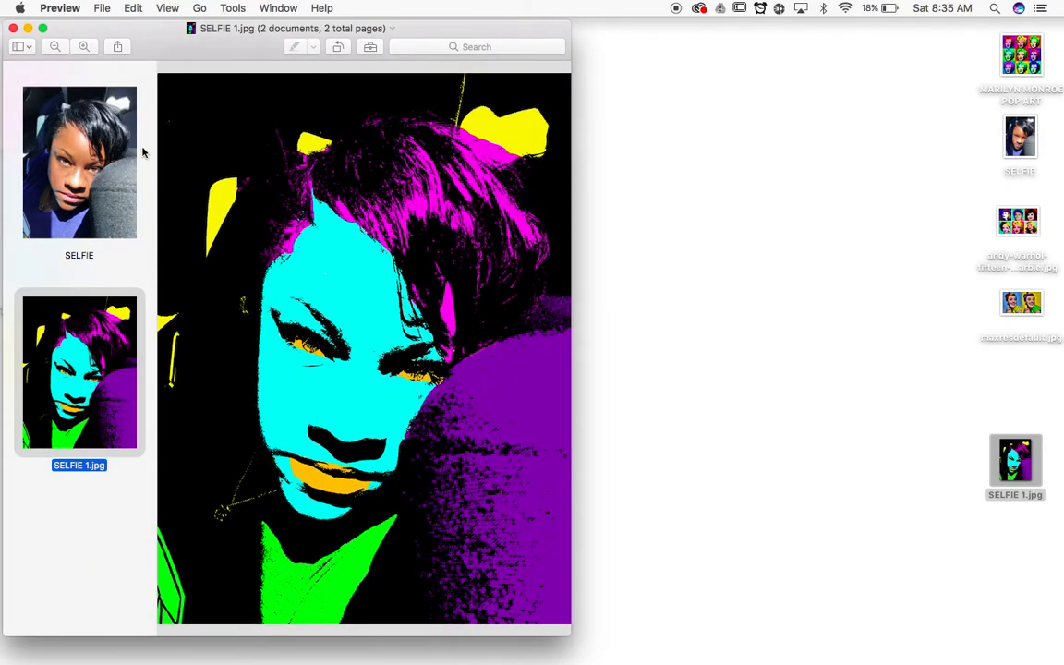
left_click(108, 111)
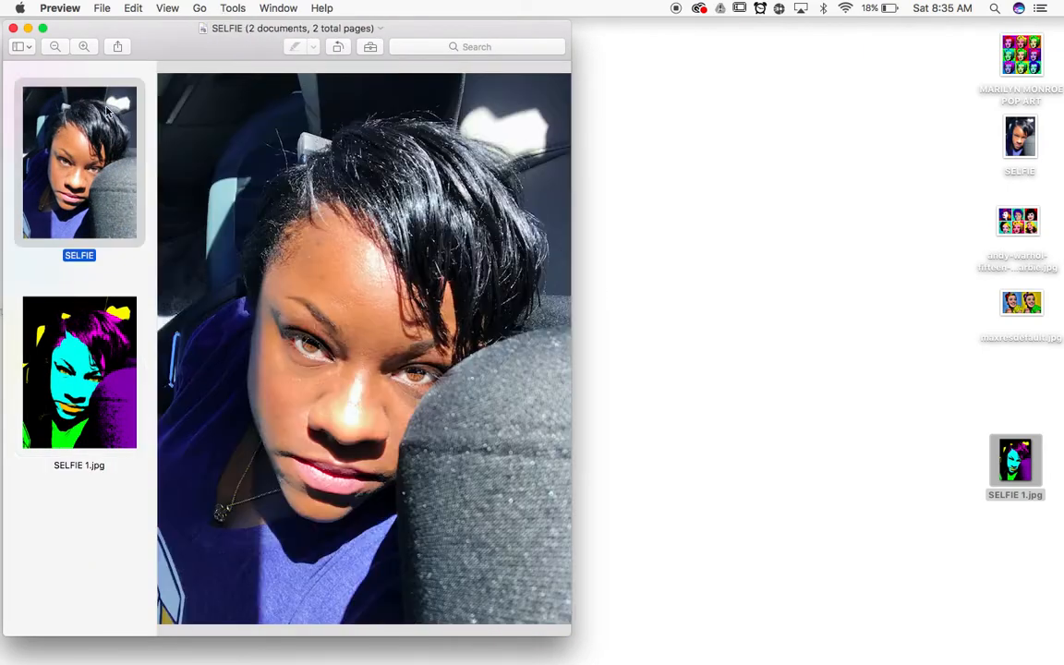
left_click(91, 385)
left_click(72, 199)
key("Down")
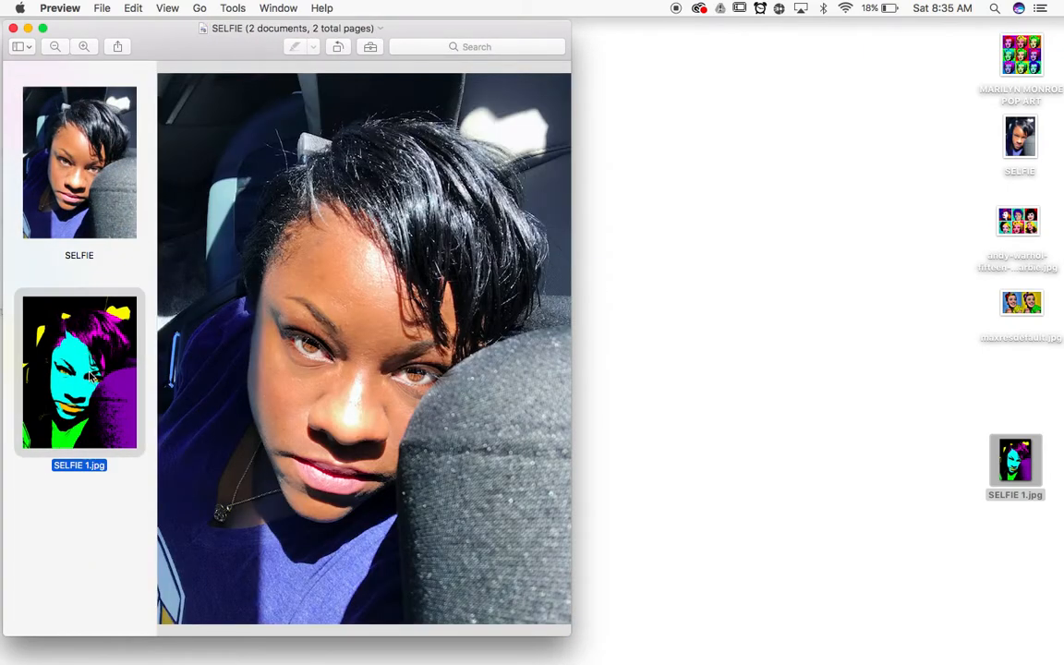
left_click(90, 197)
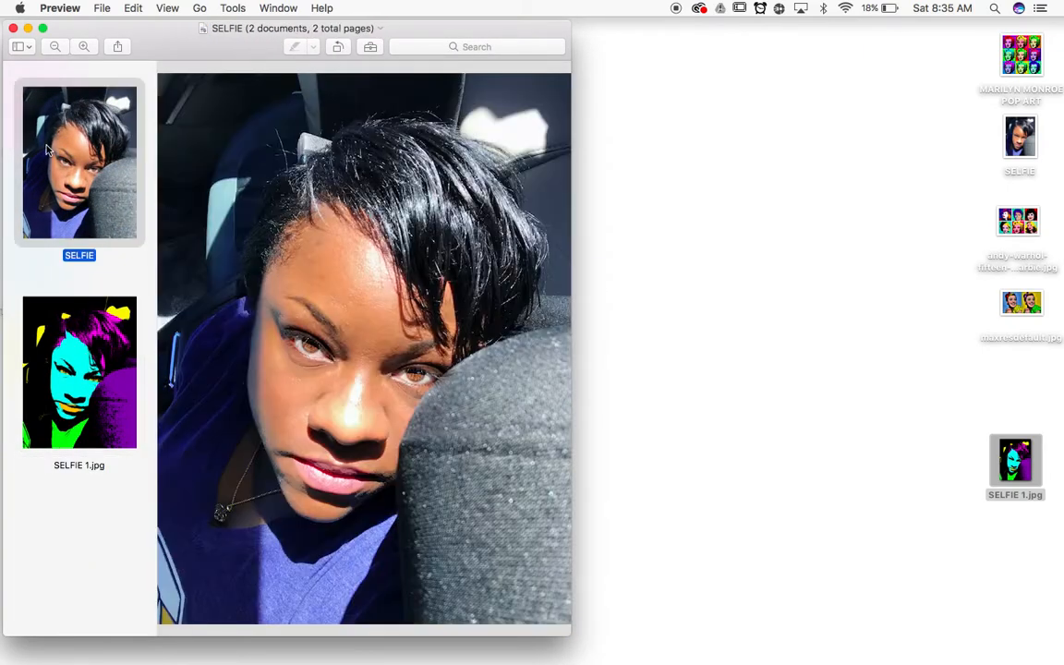
left_click(13, 28)
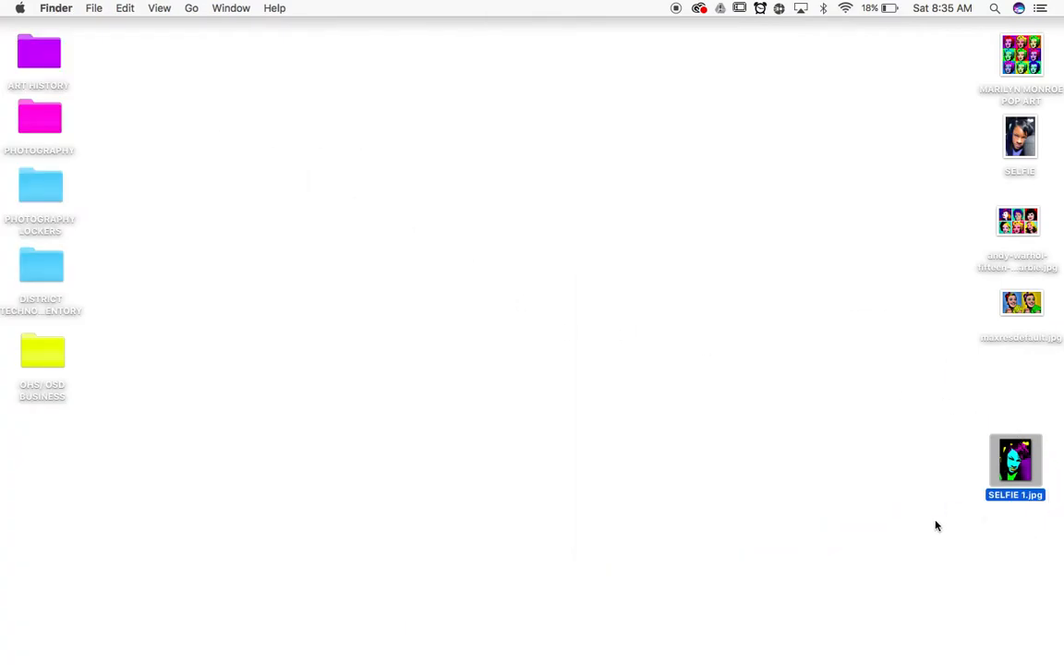
Switch to Keynote and create a new presentation with the standard White theme
mouse_move(398, 660)
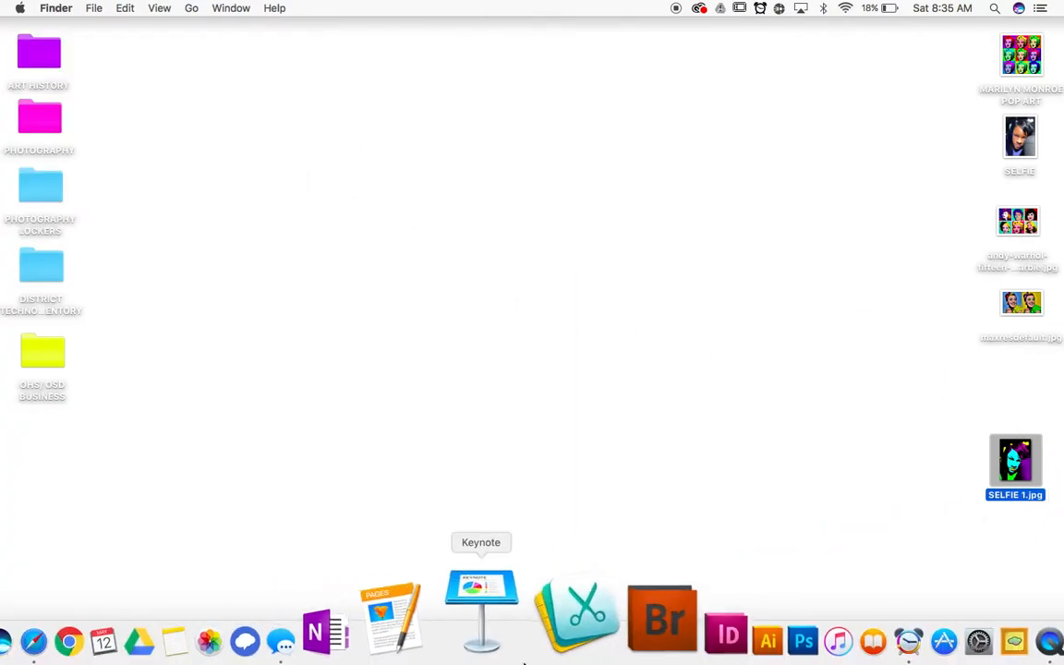
left_click(511, 653)
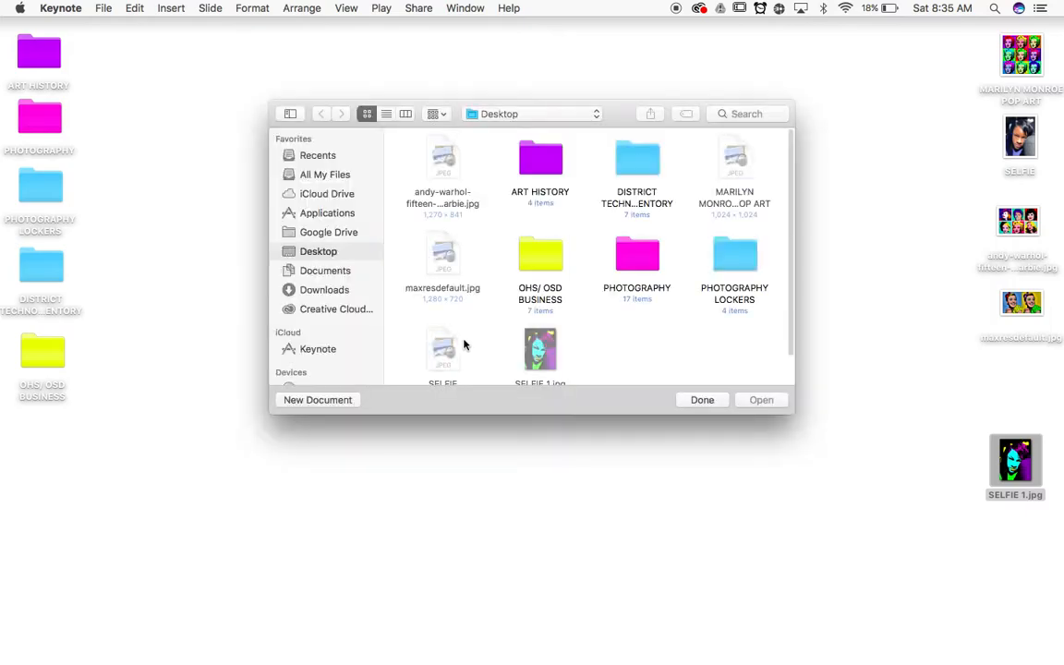
left_click(318, 400)
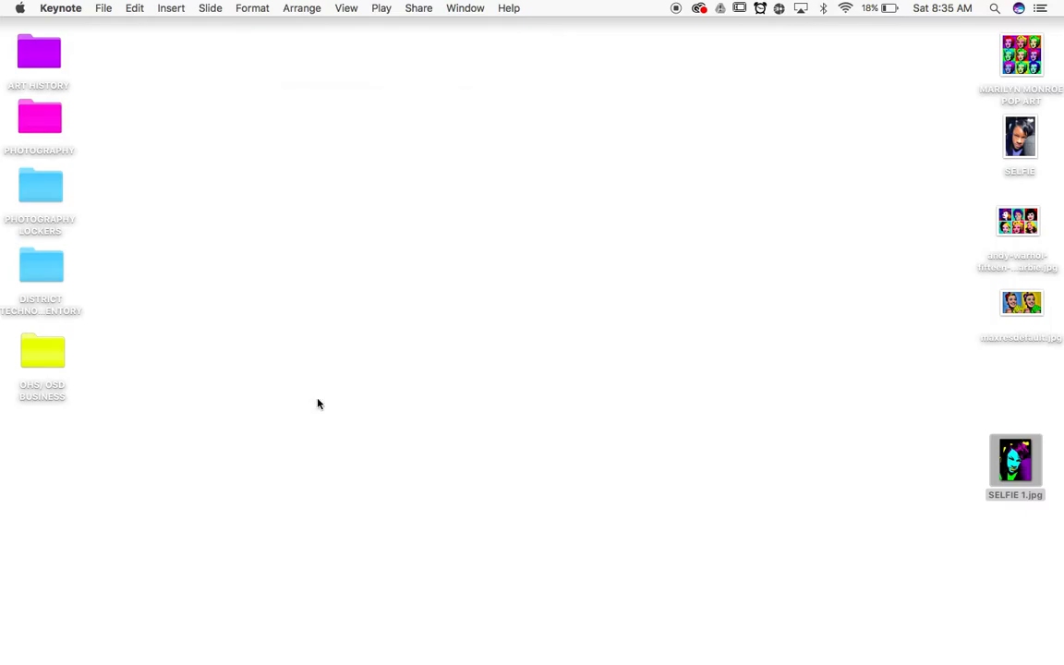
left_click(278, 168)
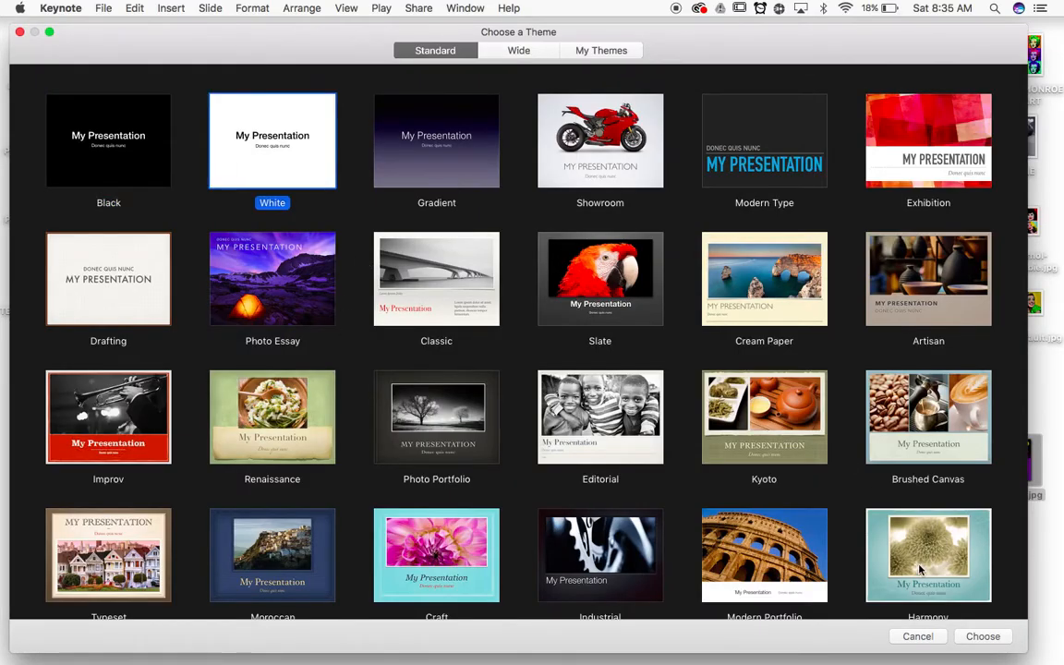
left_click(983, 636)
Delete the title and subtitle placeholders from the first slide
left_click(533, 382)
left_click(522, 417, "shift")
key("Delete")
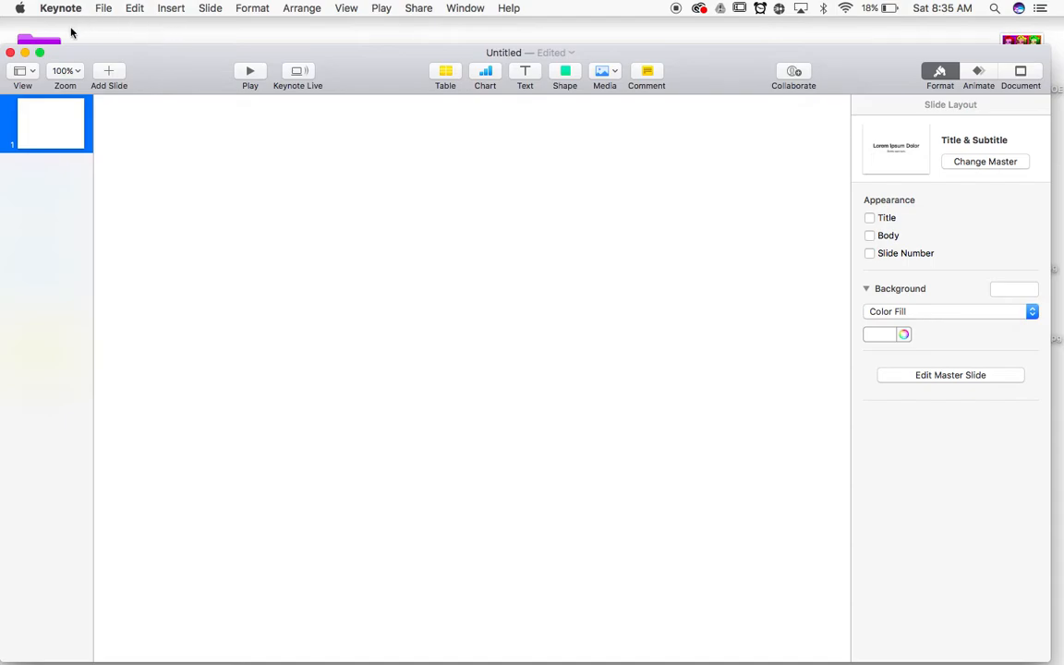
Zoom the slide to 75% and narrow the Keynote window to uncover the image files on the desktop
left_click(80, 79)
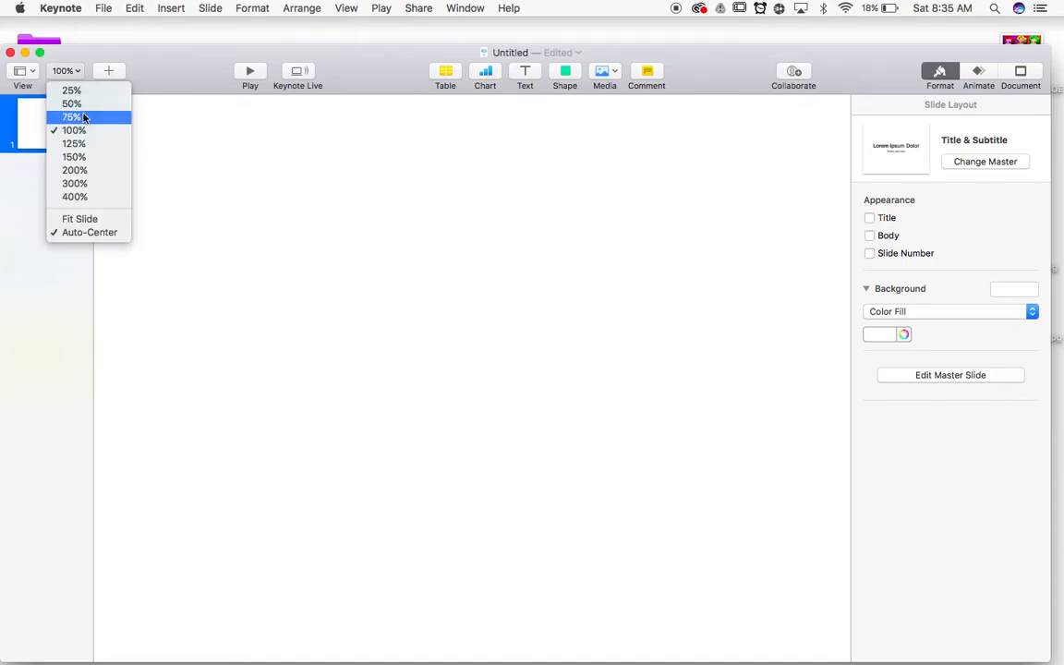
left_click(79, 112)
left_click_drag(1048, 50, 933, 18)
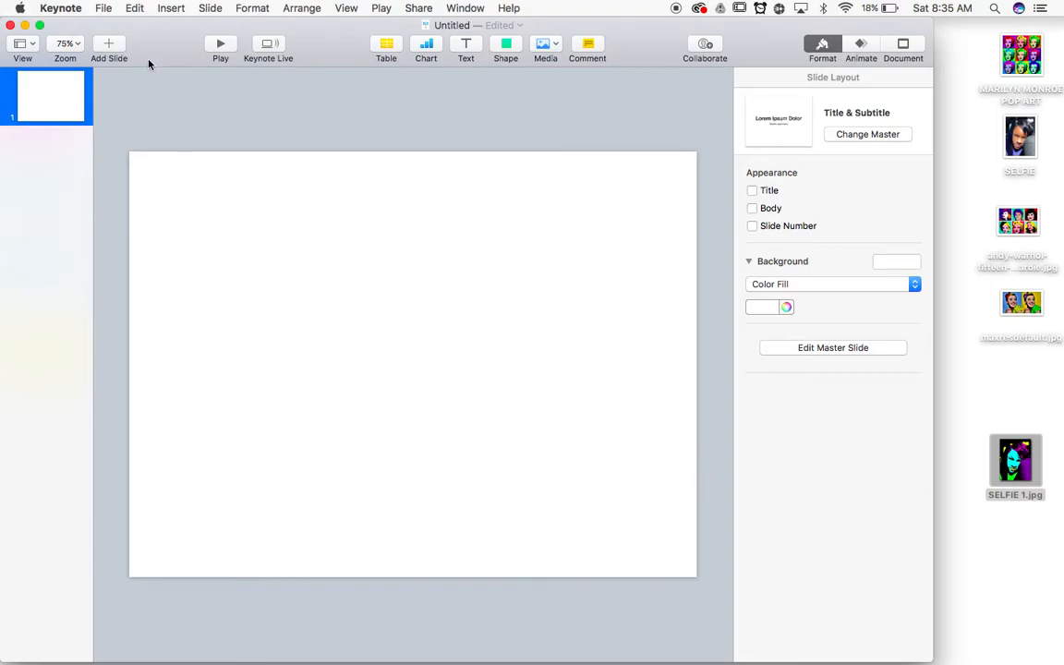
Quit Keynote and delete the untitled presentation without saving it
left_click(65, 7)
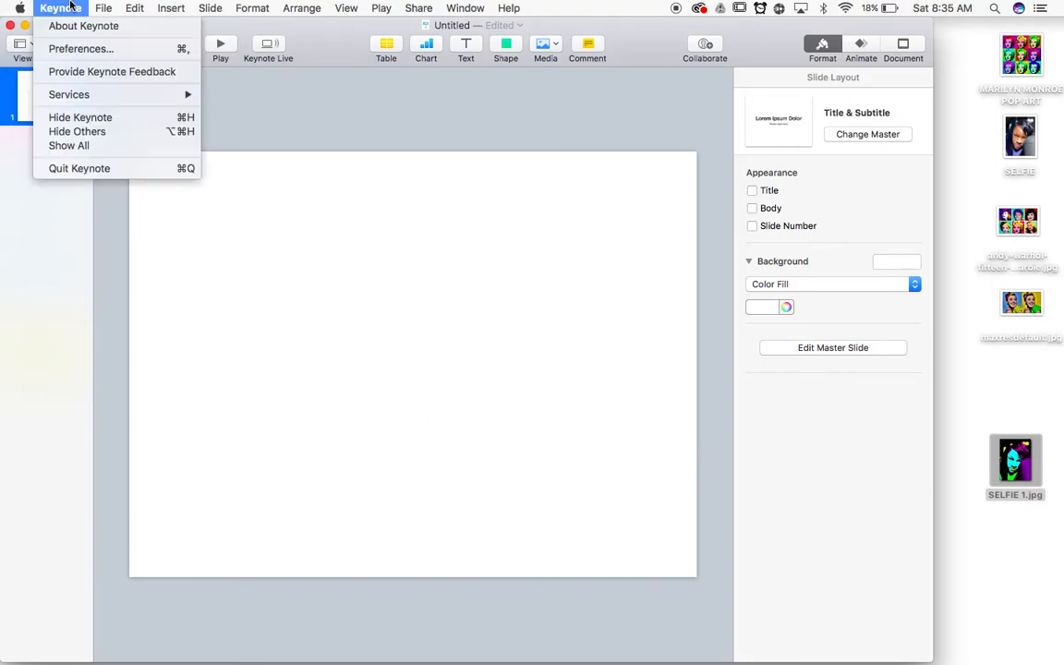
left_click(92, 168)
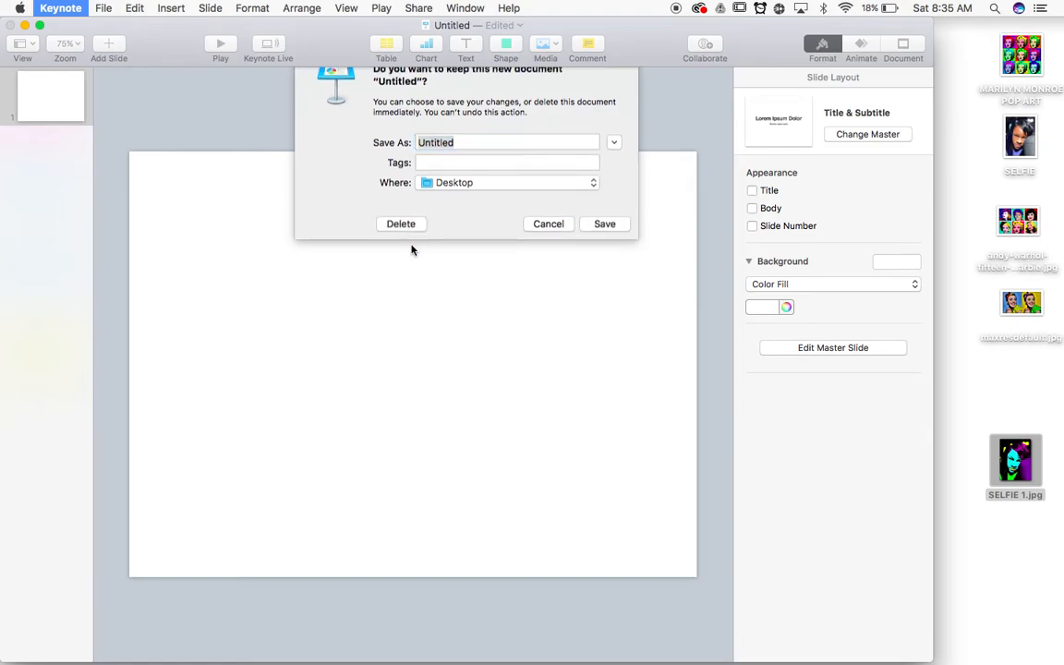
left_click(401, 224)
Switch to Pages, create a new document from the Blank template and zoom it to 75%
mouse_move(420, 657)
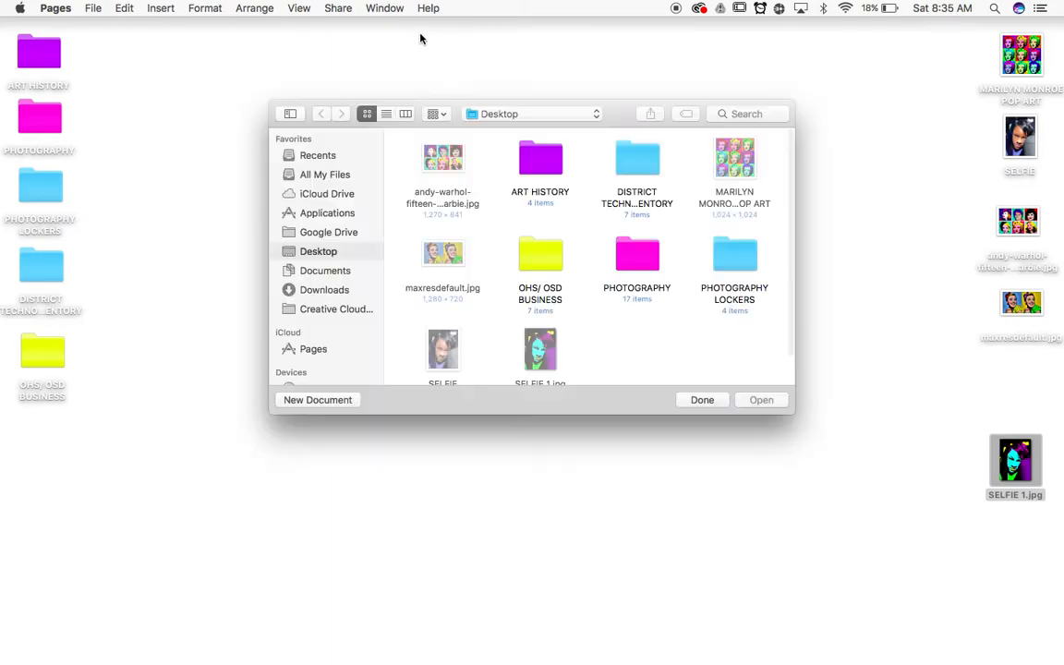
left_click(338, 402)
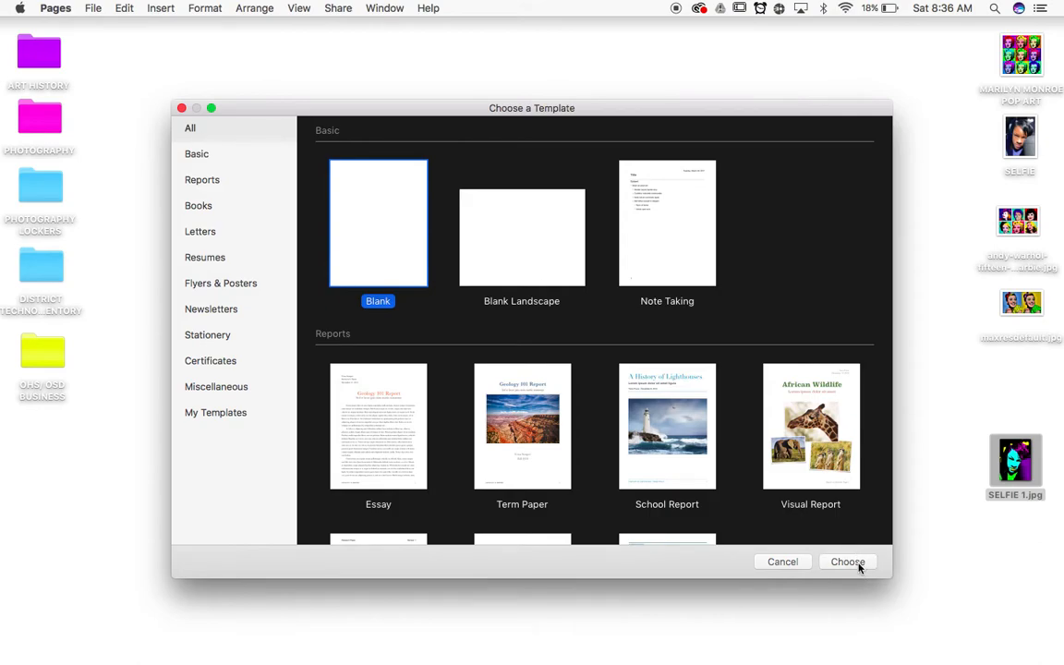
left_click(847, 562)
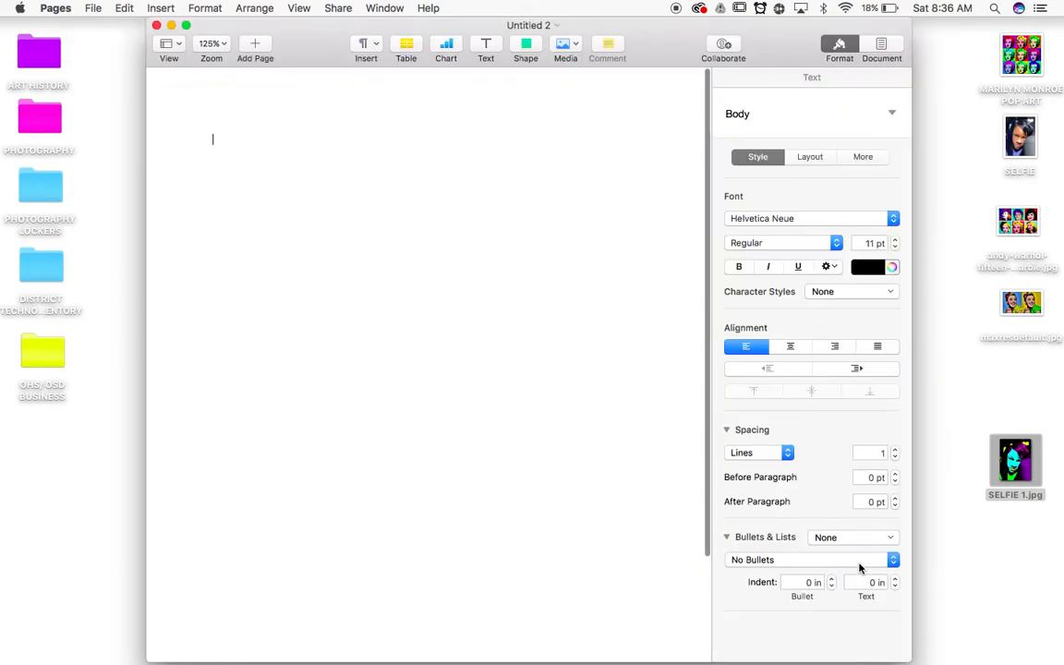
left_click(209, 43)
left_click(218, 126)
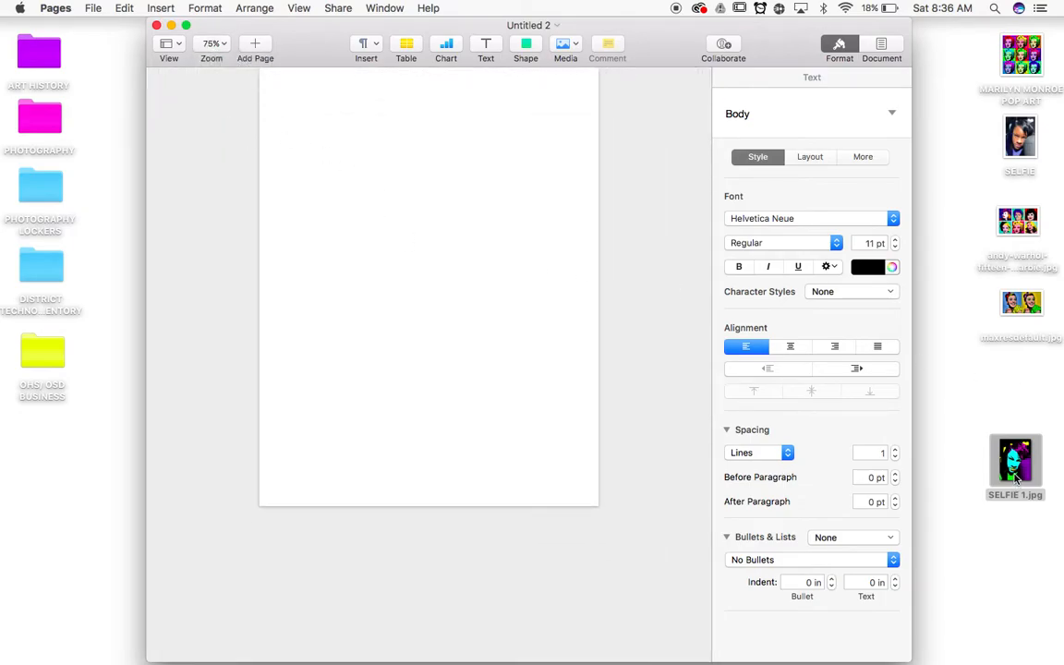
Place SELFIE 1.jpg on the page at about a third of the page width and stack it with two copies in a column
left_click_drag(1015, 476, 369, 224)
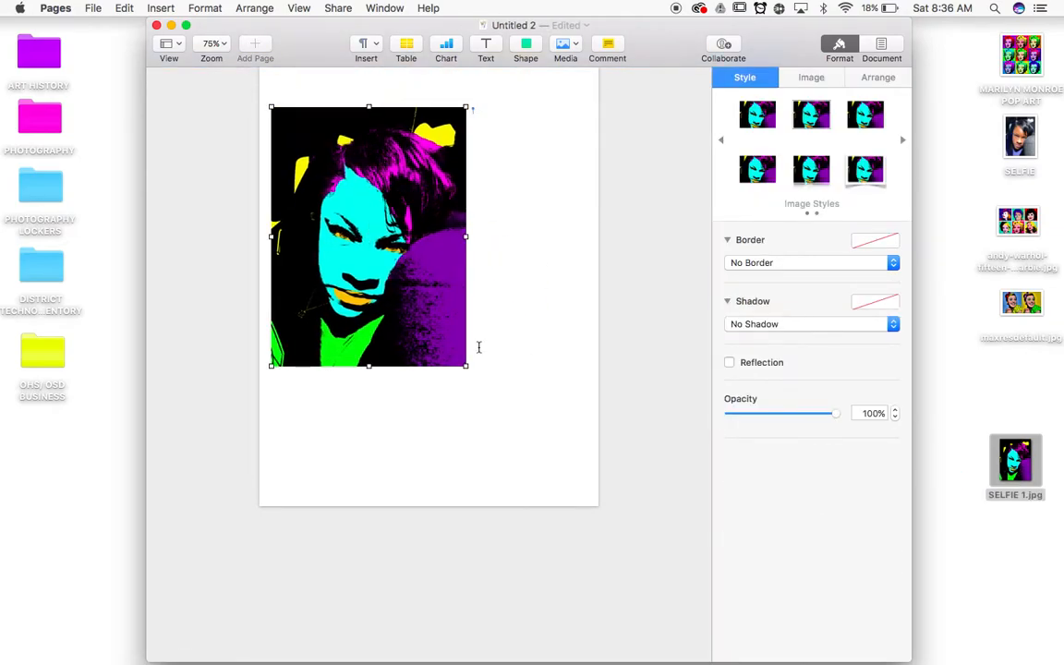
left_click_drag(463, 366, 380, 248)
left_click_drag(317, 152, 296, 403)
key("super+v")
key("super+v")
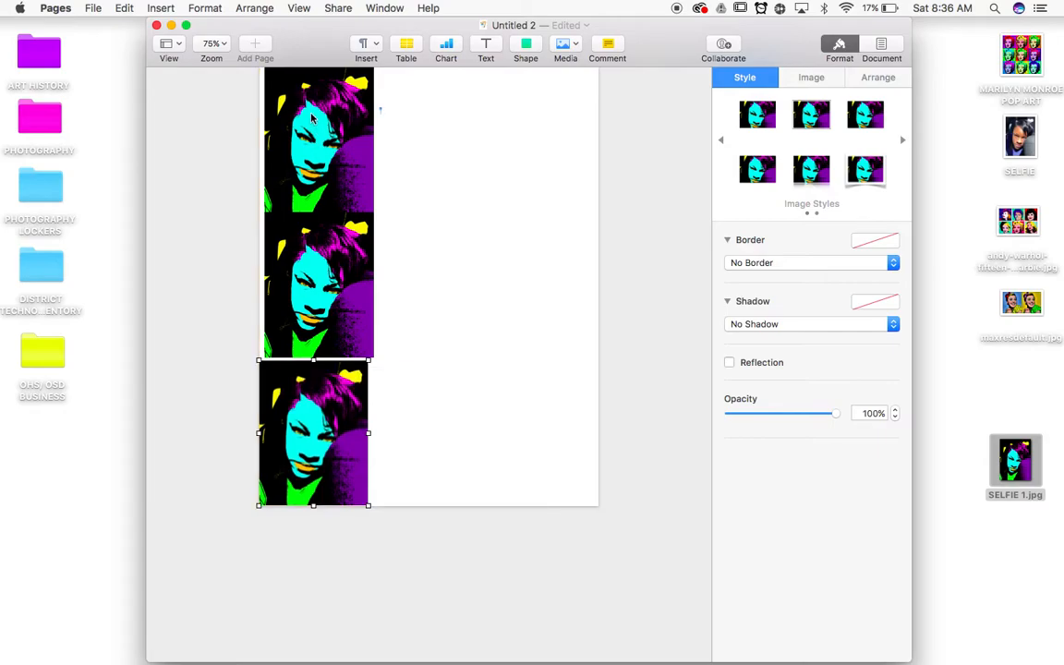
Align the upper two portraits with the page's left edge and enlarge the middle one slightly to close the gap below it
left_click_drag(312, 117, 307, 118)
left_click_drag(318, 242, 313, 244)
left_click(351, 376)
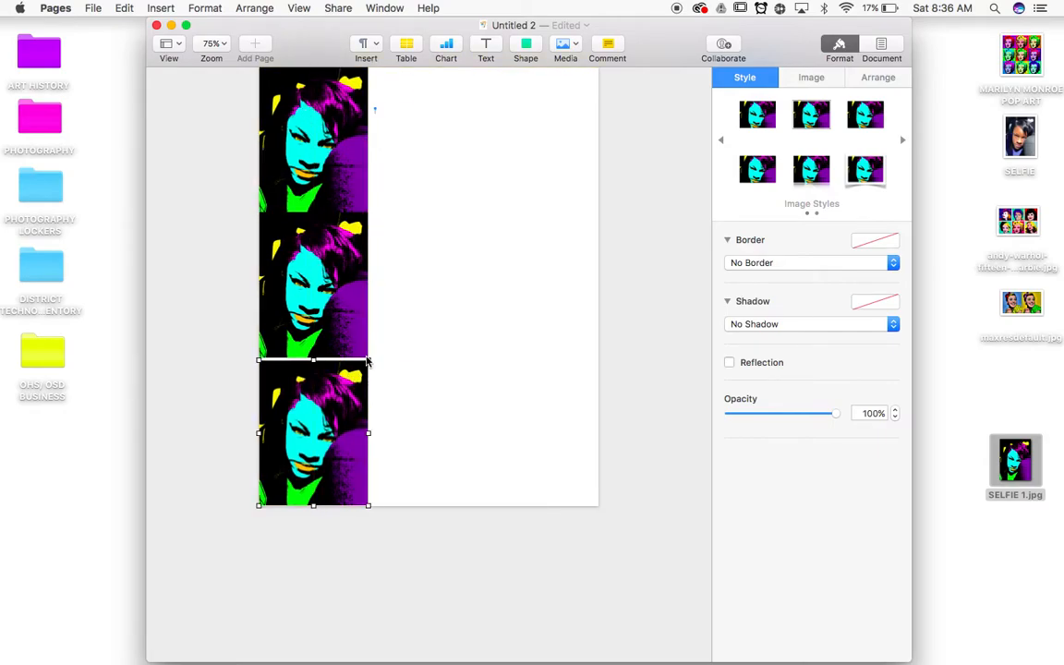
left_click(367, 355)
left_click_drag(367, 354, 369, 360)
Replace the top portrait in the column with a copy of the enlarged middle portrait
left_click(360, 178)
key("Delete")
left_click(340, 275)
key("super+c")
key("super+v")
left_click_drag(339, 275, 334, 123)
Replace the bottom portrait with another copy of the enlarged one, aligned to the page's lower left corner
left_click(353, 461)
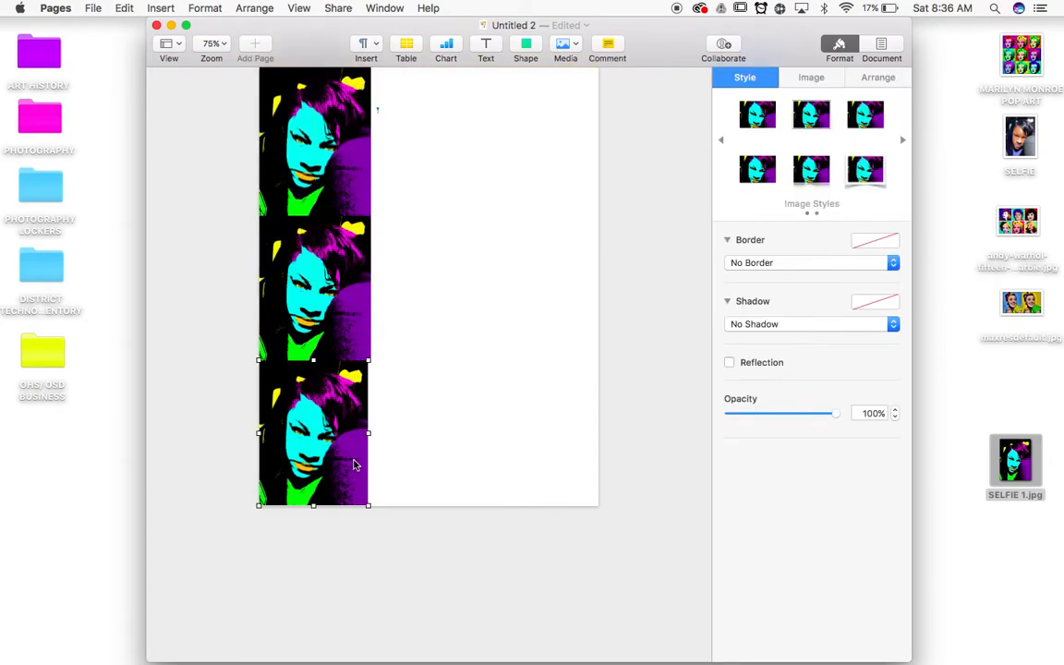
key("Delete")
key("super+v")
left_click_drag(377, 399, 264, 466)
left_click(389, 408)
Try filling the bottom row with two more copies of the portrait, and remove those copies
left_click(331, 415)
key("super+c")
key("super+v")
left_click_drag(331, 415, 543, 416)
key("super+v")
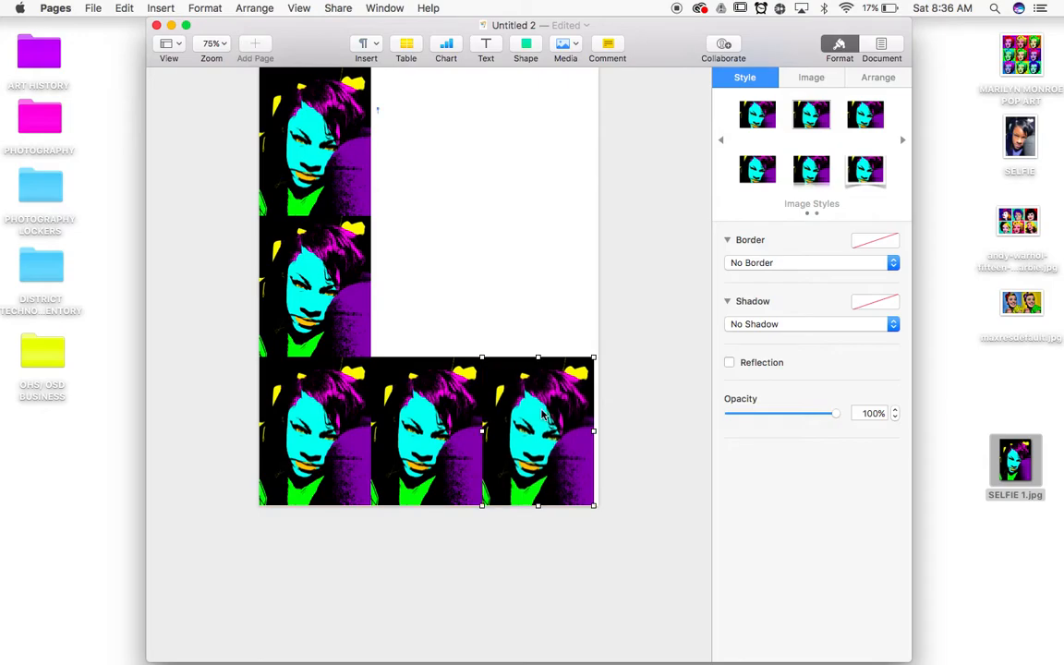
key("BackSpace")
left_click(478, 411)
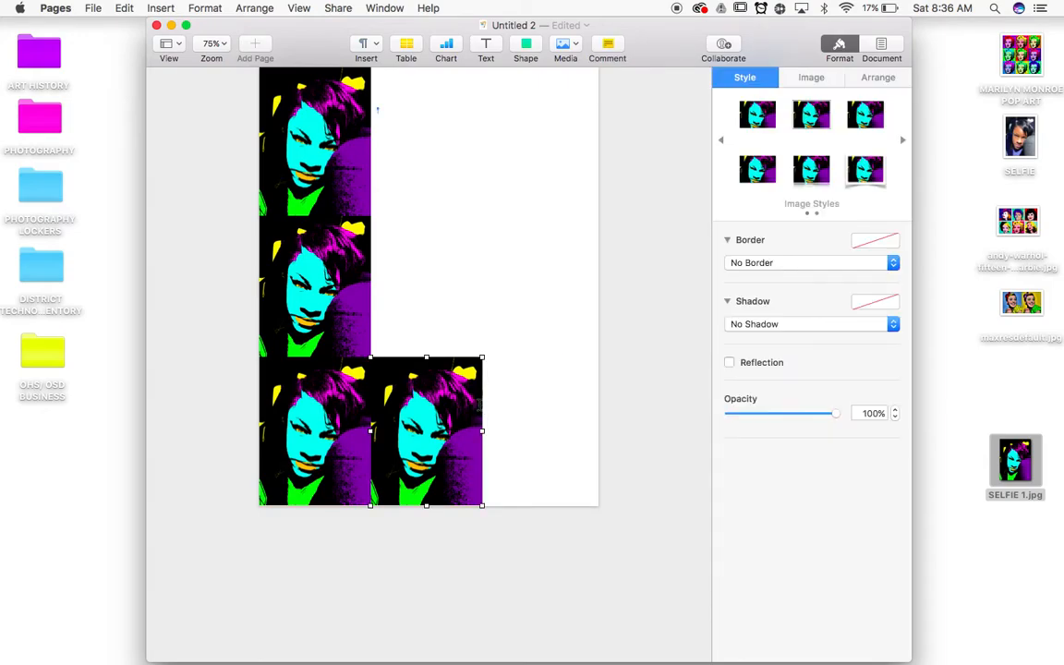
key("BackSpace")
Turn off constrained proportions for the bottom portrait and stretch it to about 3.03 in wide by 3.87 in high
left_click(360, 411)
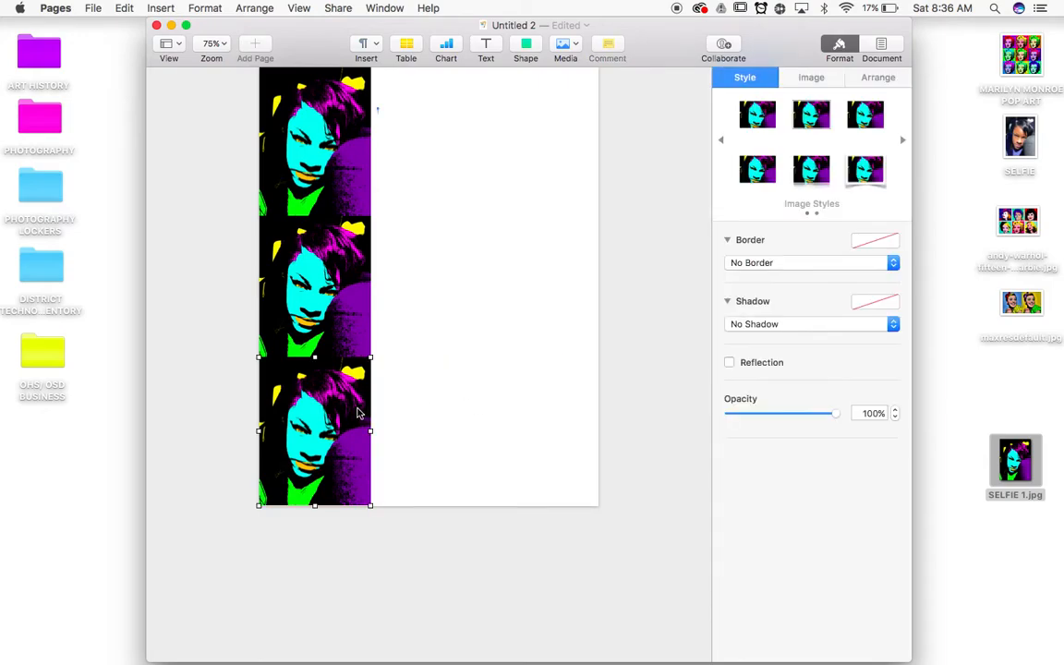
left_click(876, 78)
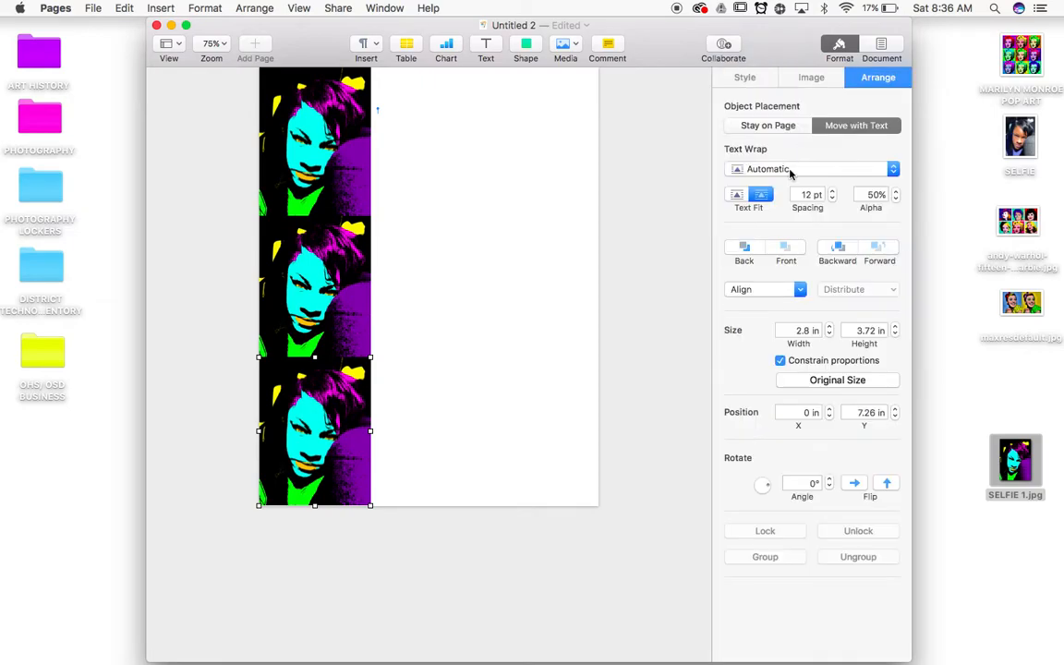
left_click(780, 361)
left_click_drag(369, 432, 380, 432)
left_click_drag(319, 506, 317, 509)
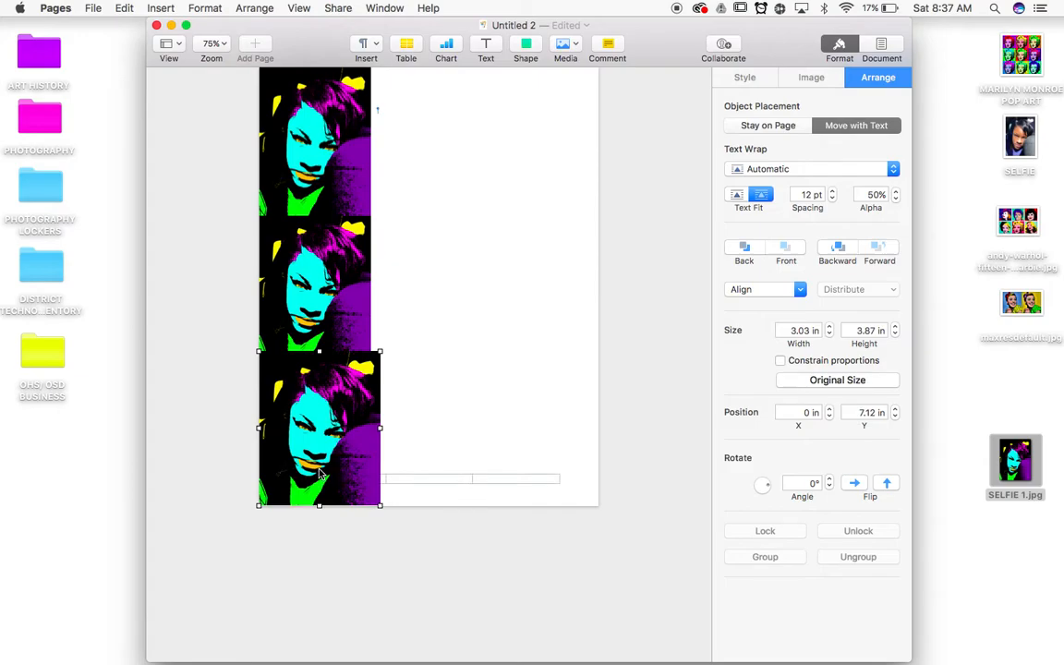
Copy the stretched portrait twice along the bottom row, overlapping the three images slightly to fill the page width
left_click(428, 398)
left_click(354, 408)
left_click_drag(353, 408, 561, 399)
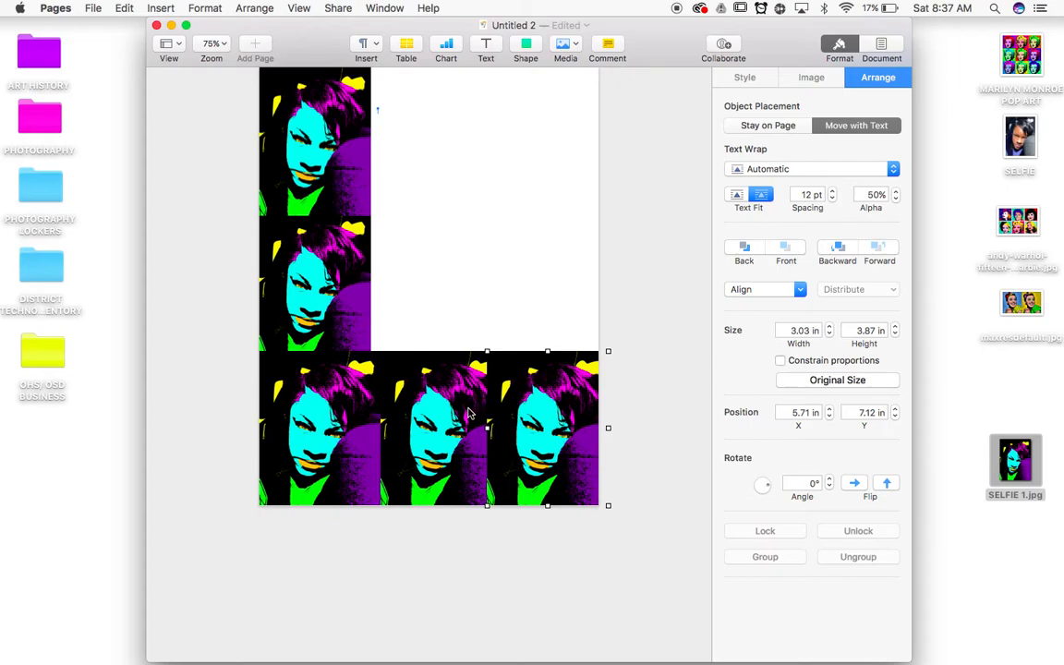
mouse_move(450, 414)
left_mouse_down()
mouse_move(434, 413)
mouse_move(442, 414)
left_mouse_up()
left_click_drag(540, 414, 524, 407)
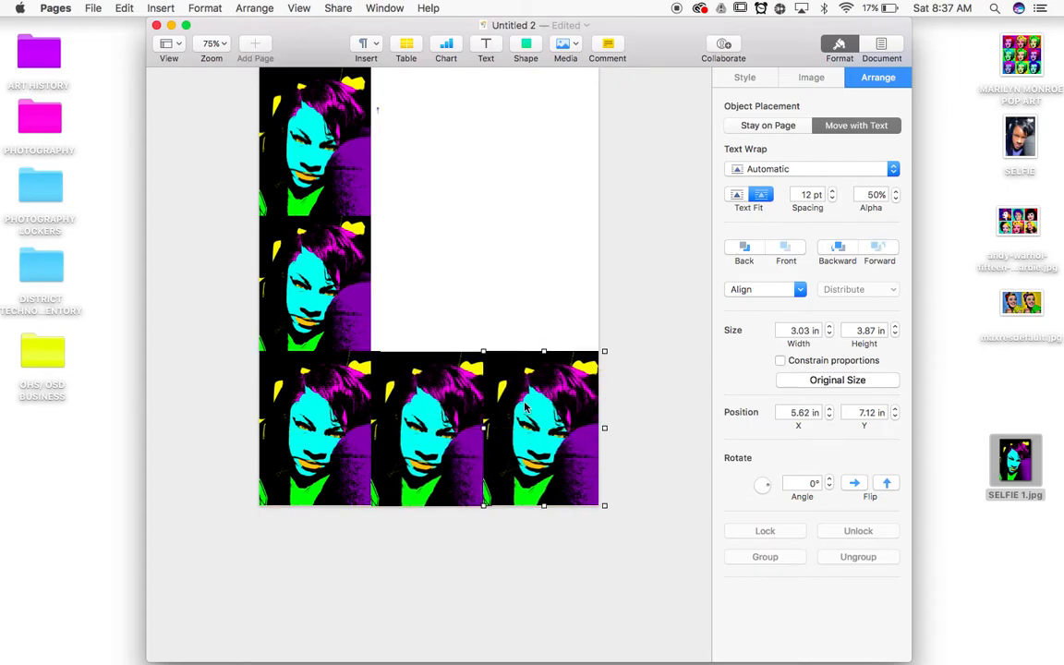
Delete the top and middle portraits above the bottom row
left_click(407, 271)
left_click(330, 279)
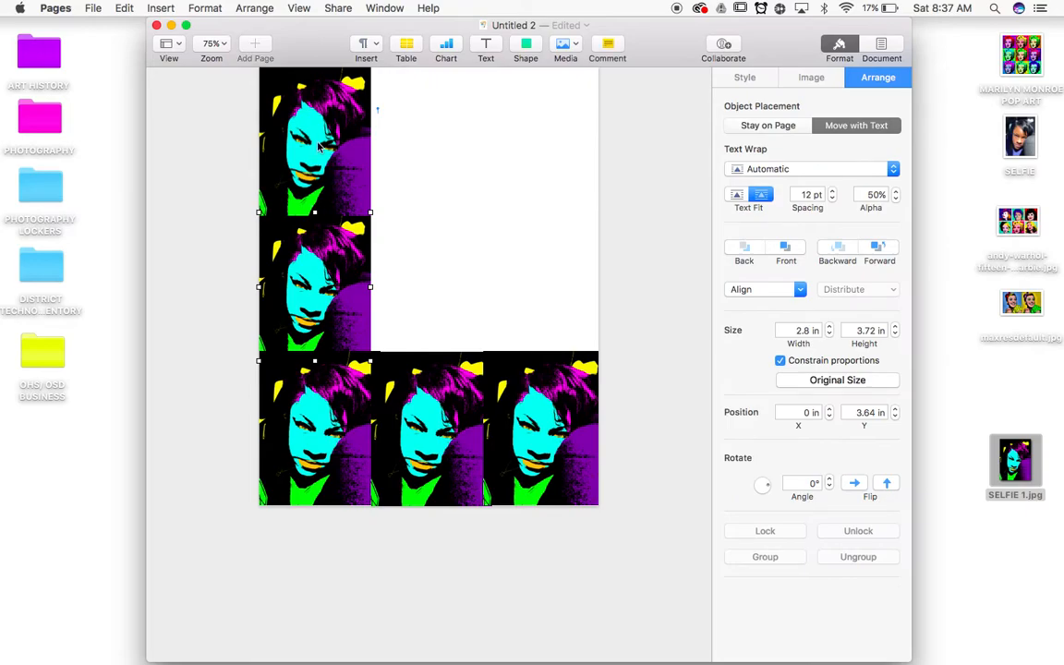
key("BackSpace")
Duplicate the whole bottom row of three portraits and place the copies directly above it as a second row
key("super+a")
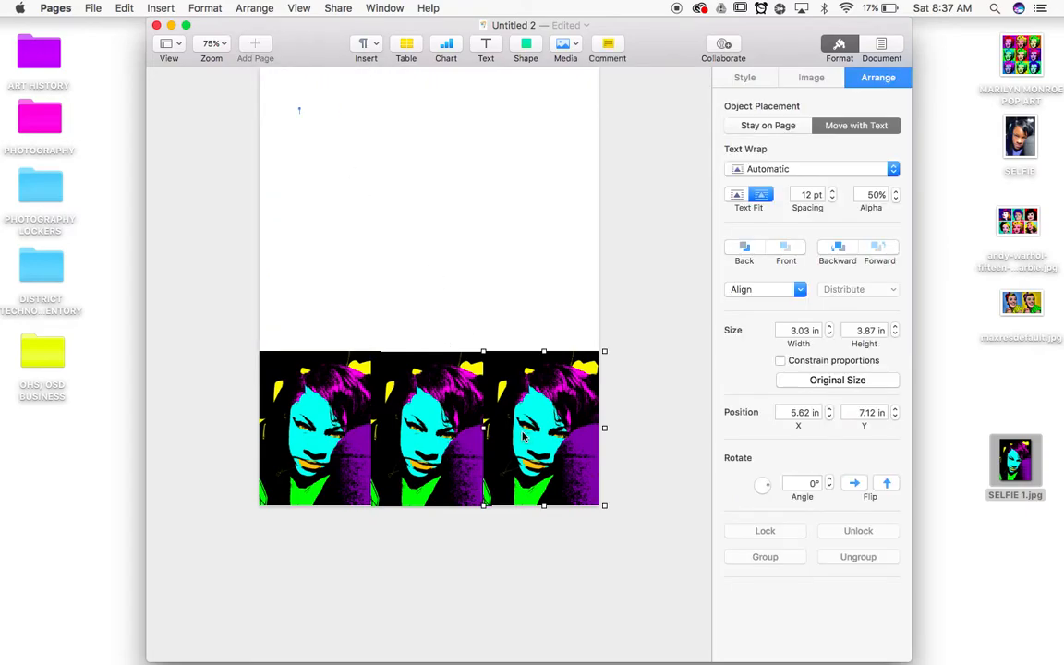
key("super+c")
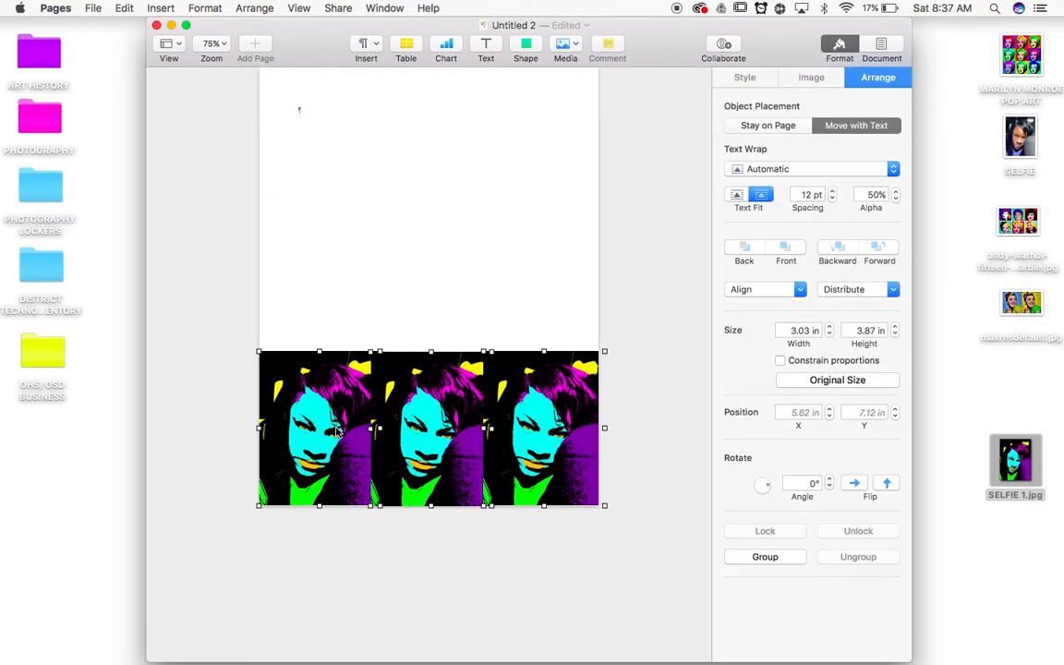
key("super+v")
left_click_drag(398, 428, 437, 120)
key("super+z")
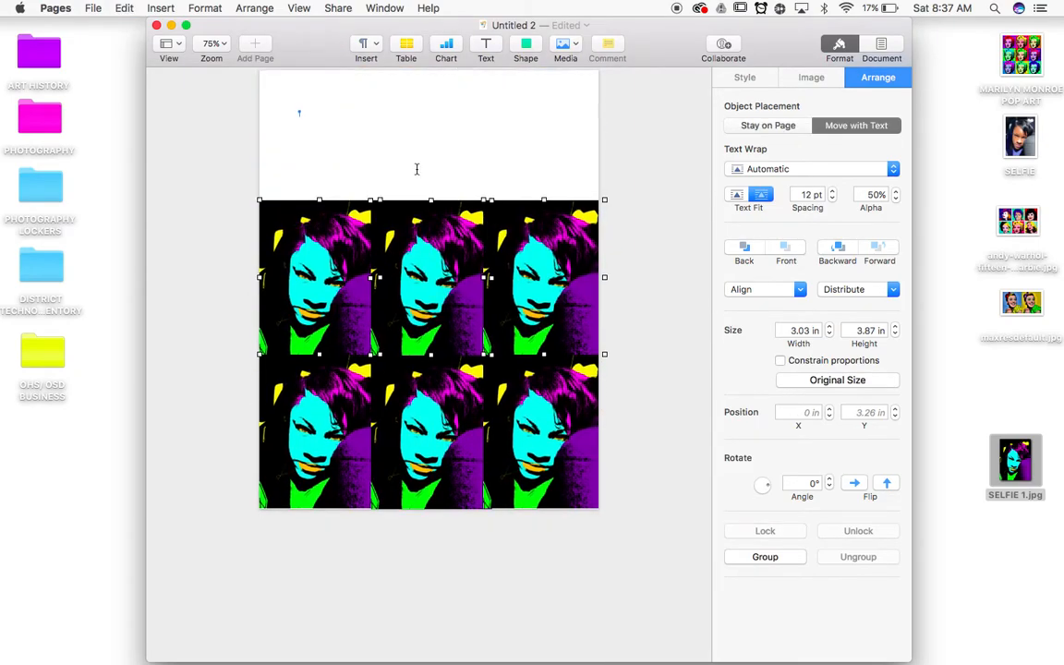
Try adding a third row of portrait copies at the top of the page, and delete those copies
left_click(416, 169)
left_click(303, 246)
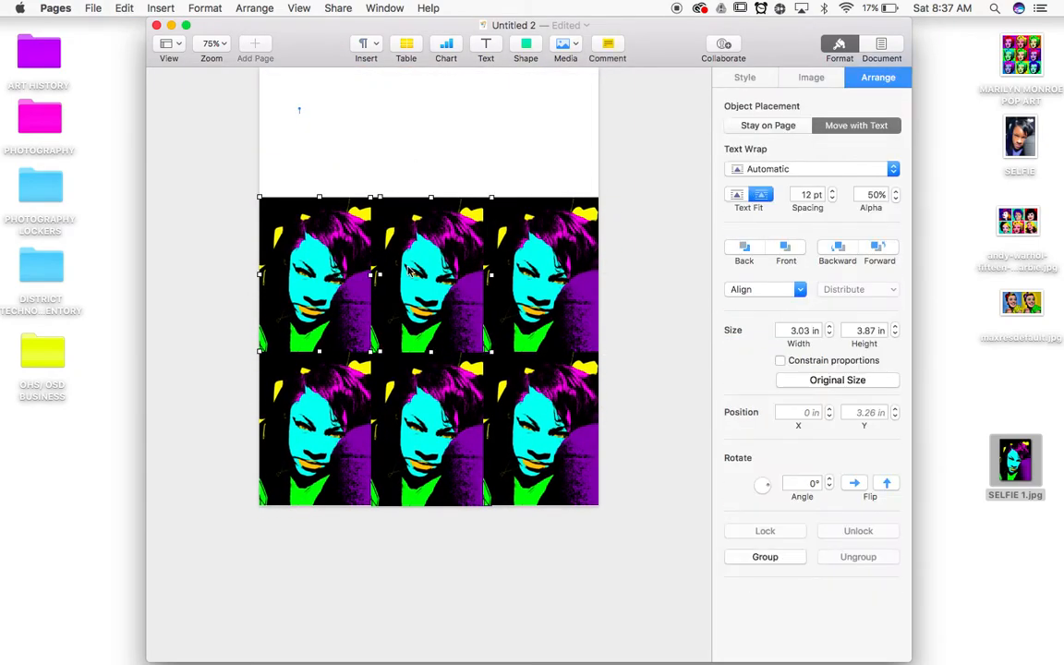
key("super+v")
left_click_drag(545, 292, 529, 194)
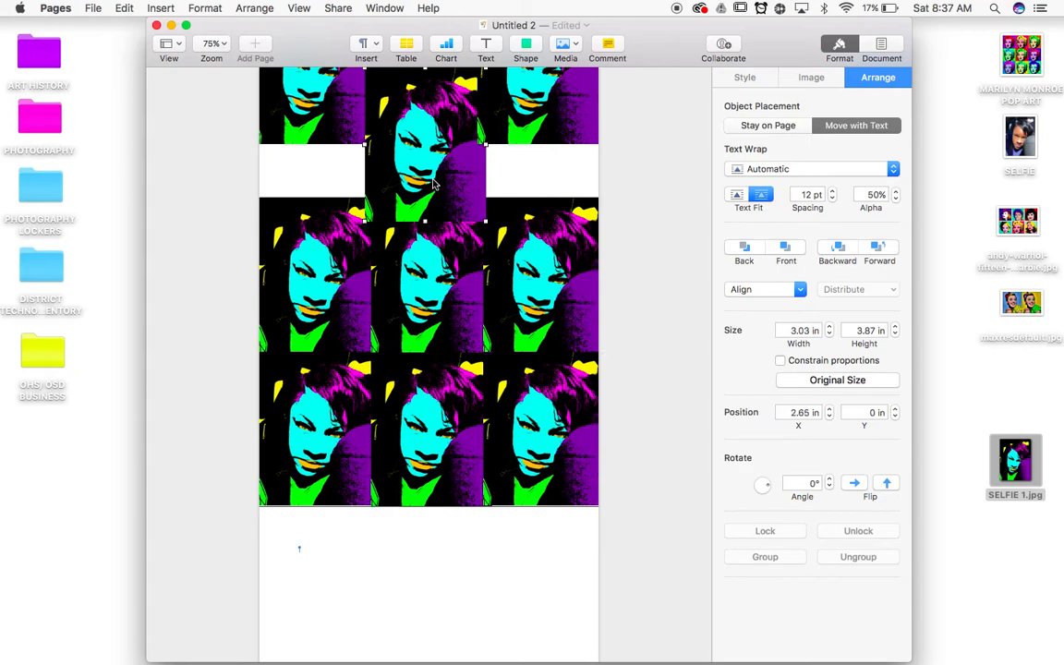
left_click(433, 179)
left_click_drag(347, 123, 419, 132)
left_click(514, 127, "shift")
key("Delete")
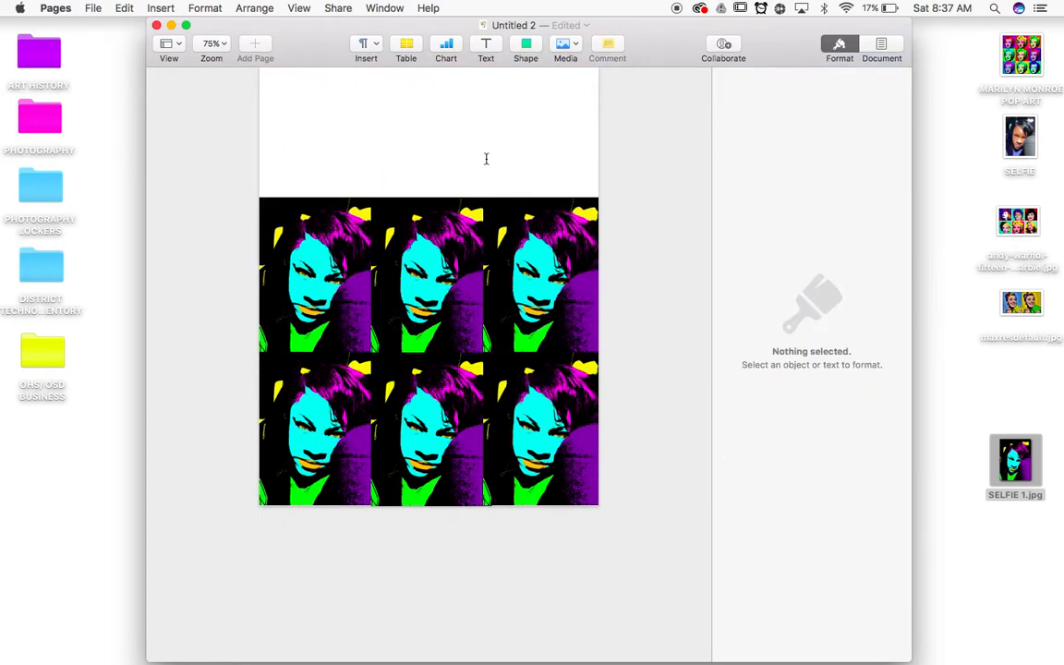
Add two copies of the middle row's portrait side by side at the top of the page
left_click(466, 118)
left_click(418, 262)
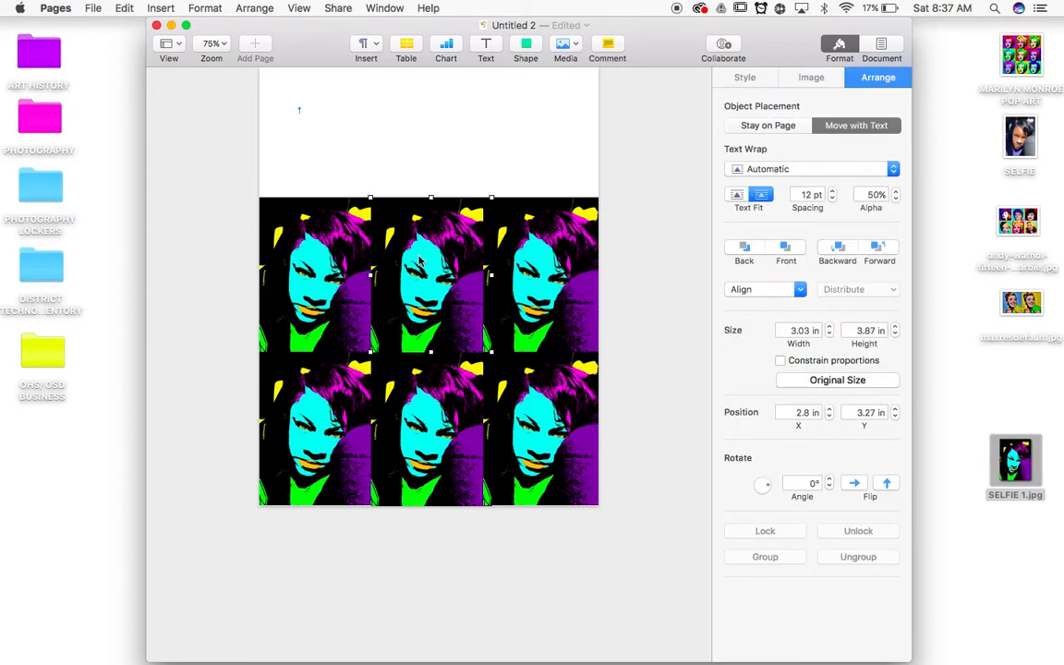
key("super+d")
left_click_drag(308, 109, 463, 126)
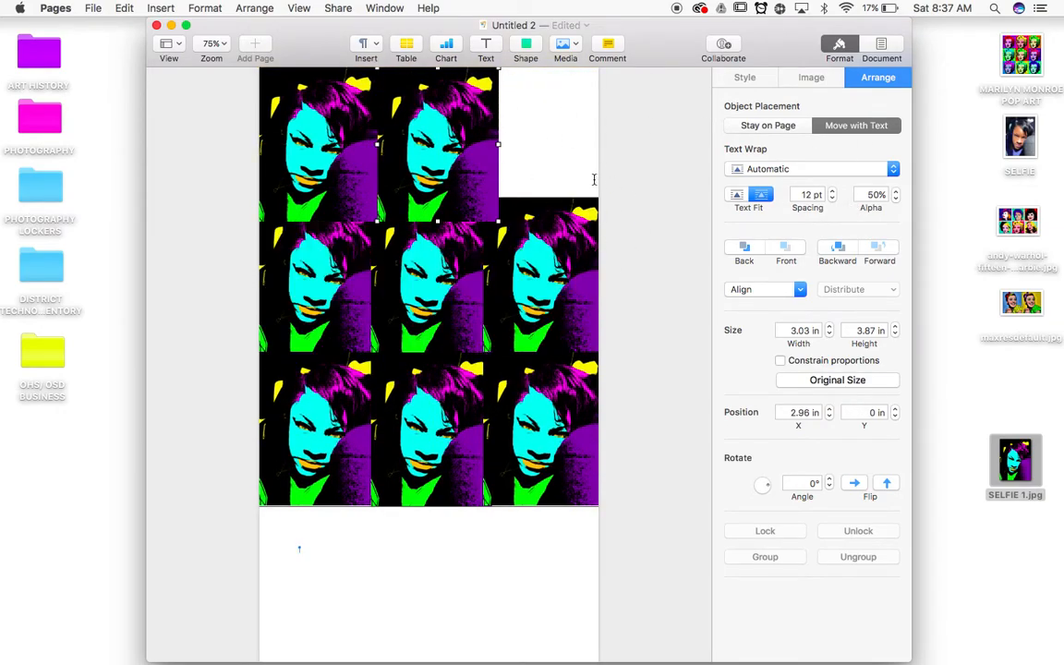
Export the document to the Desktop as a PDF with Best image quality, named SELFIE POSTER POP ART
left_click(94, 9)
mouse_move(138, 161)
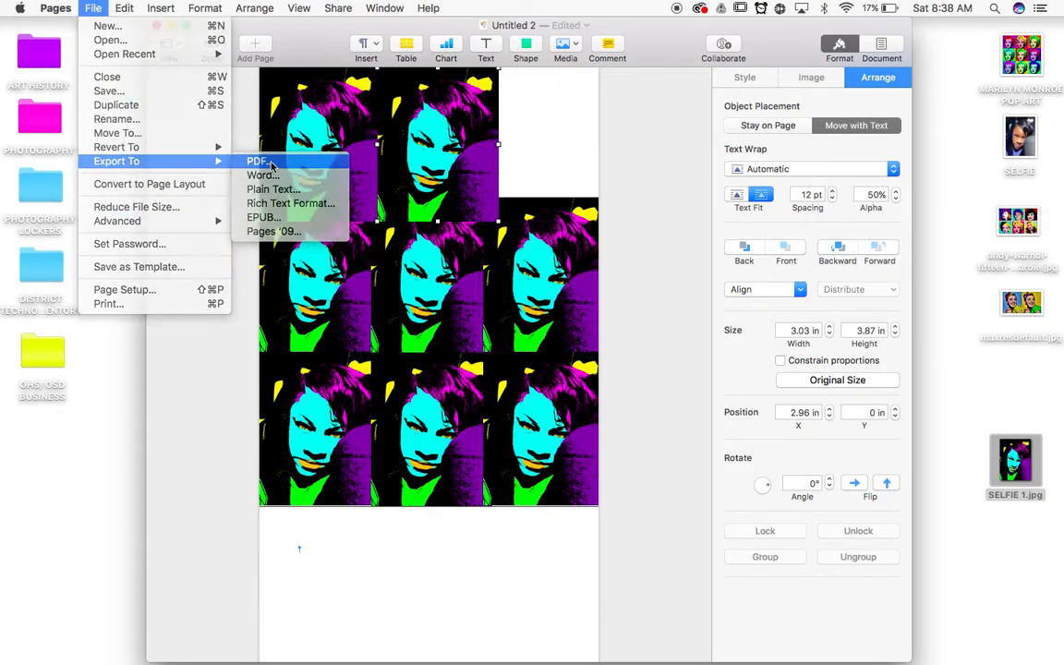
left_click(245, 160)
left_click(510, 187)
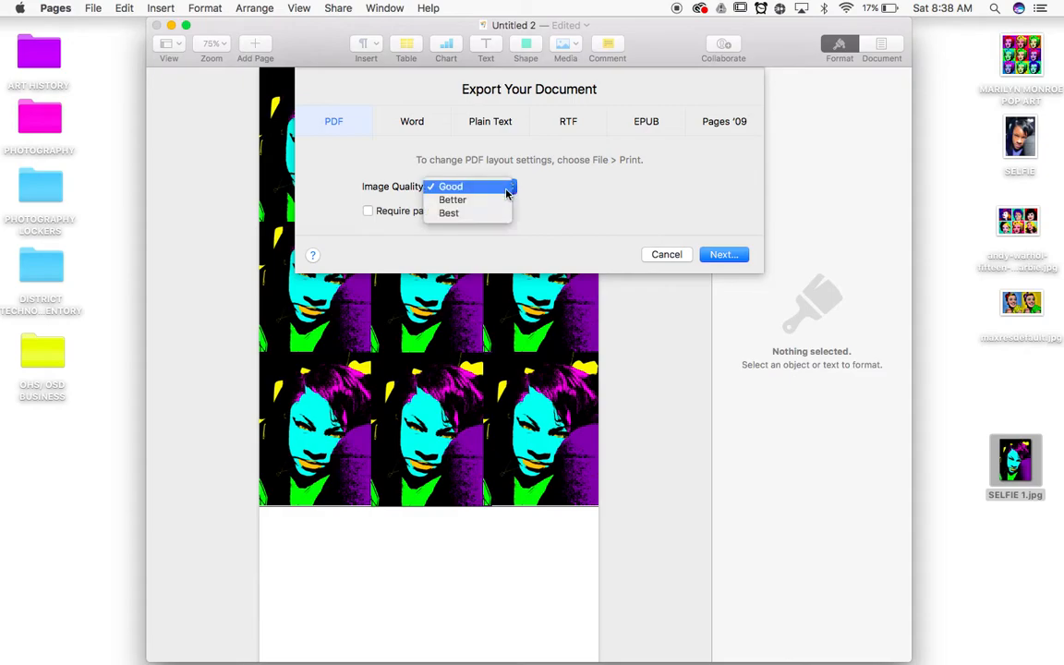
left_click(487, 214)
left_click(724, 254)
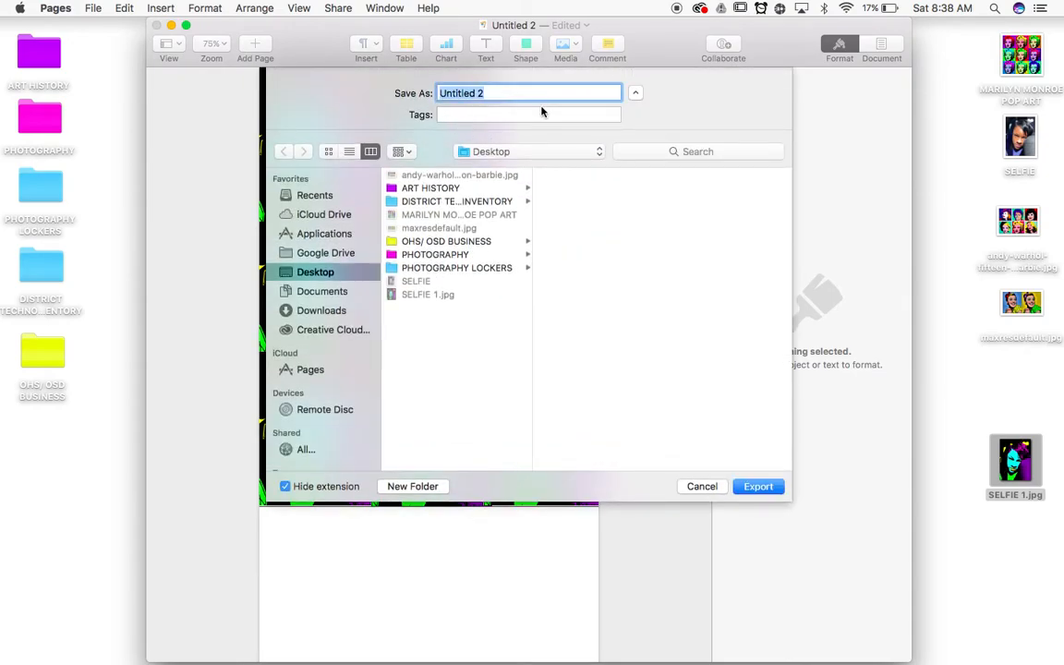
type("SELFIE POSTER PO")
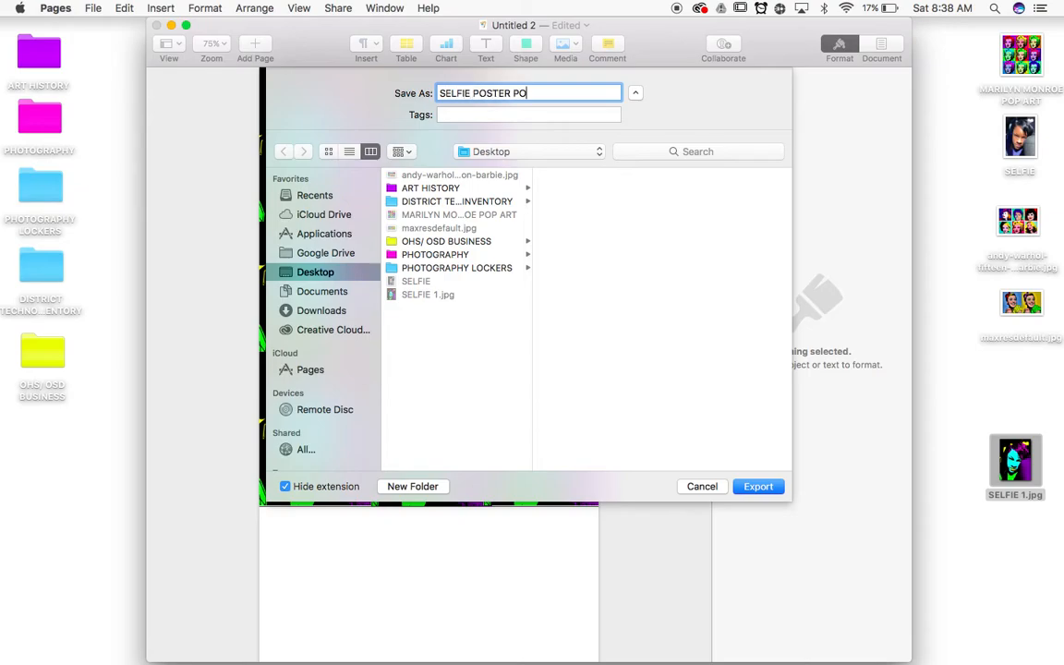
type("P ART")
key("Return")
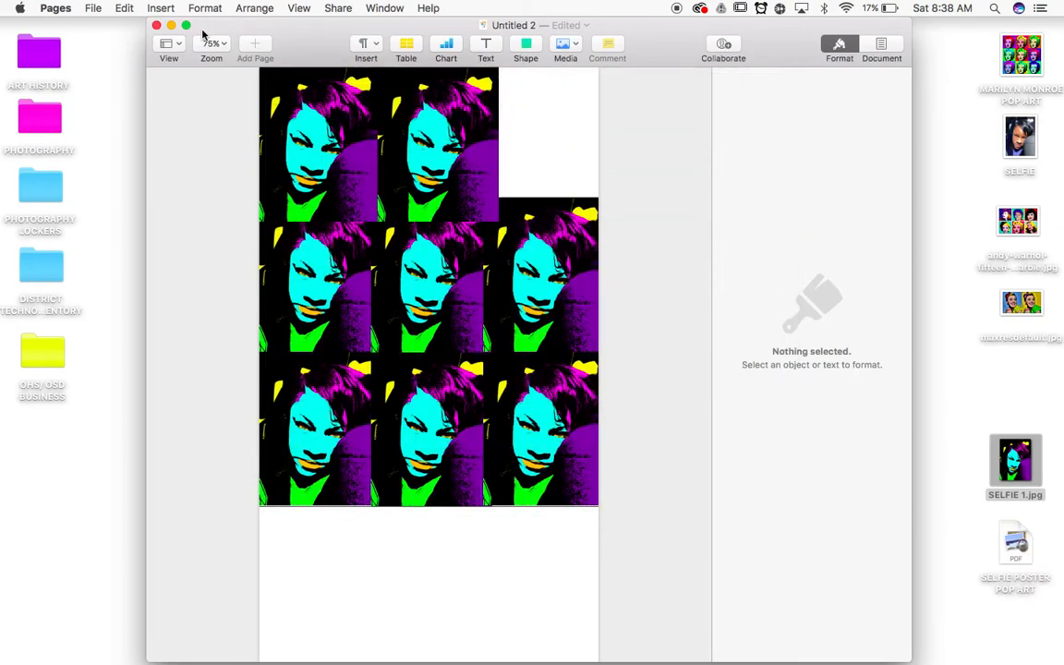
Close the untitled Pages document without saving and open the SELFIE POSTER POP ART PDF in Preview
left_click(156, 25)
left_click(461, 242)
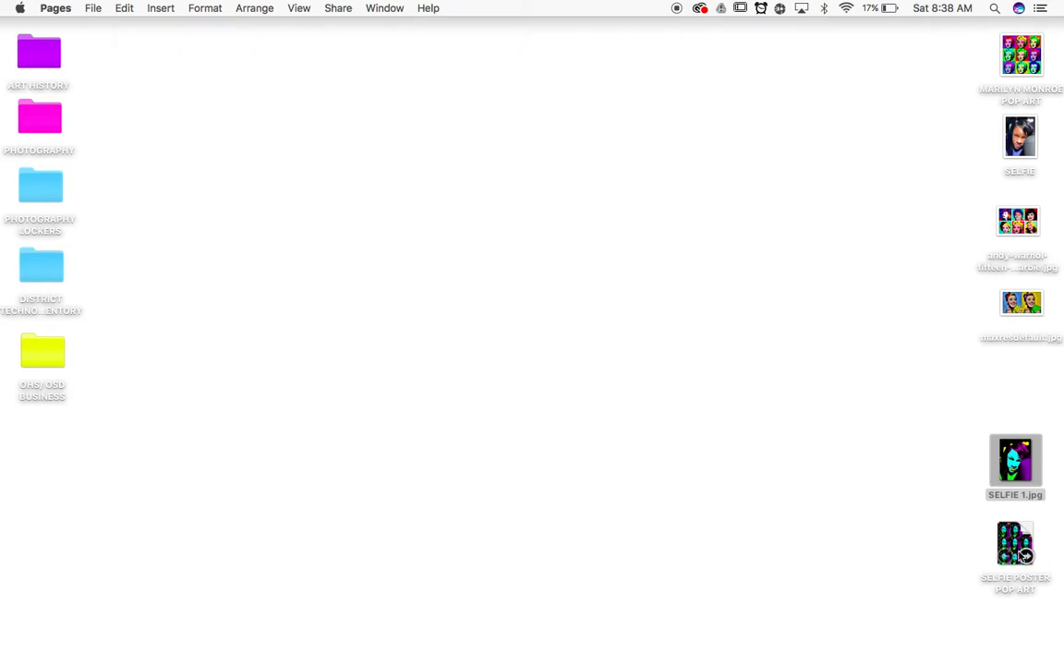
left_click(1016, 545)
double_click(1020, 547)
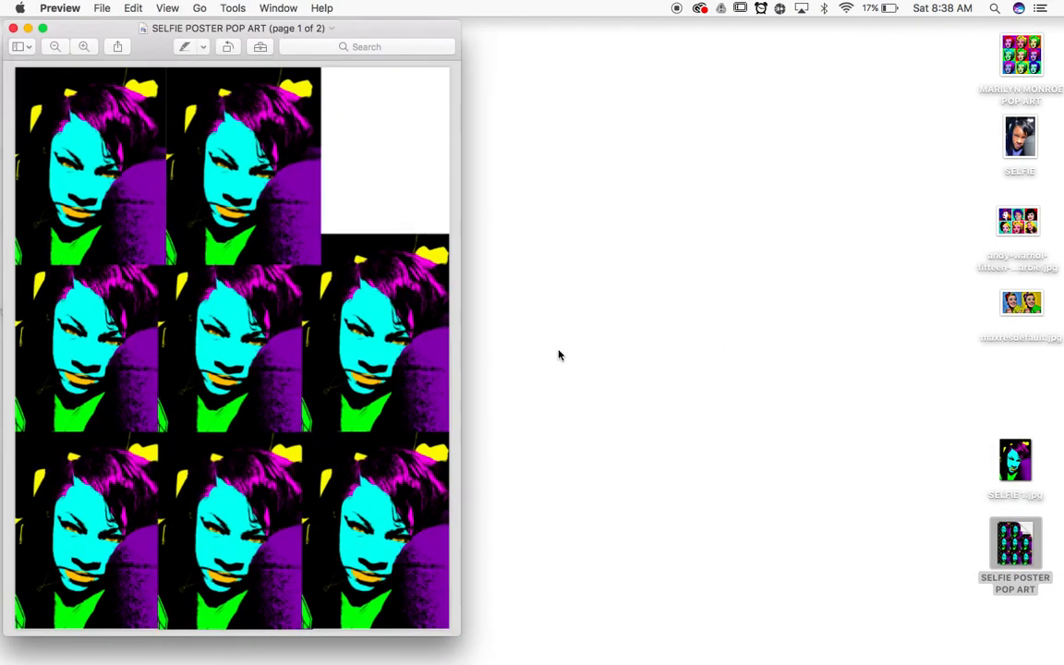
Export the poster PDF to the Desktop as a JPEG at Best quality and 900 pixels/inch, keeping the name SELFIE POSTER POP ART
left_click(102, 8)
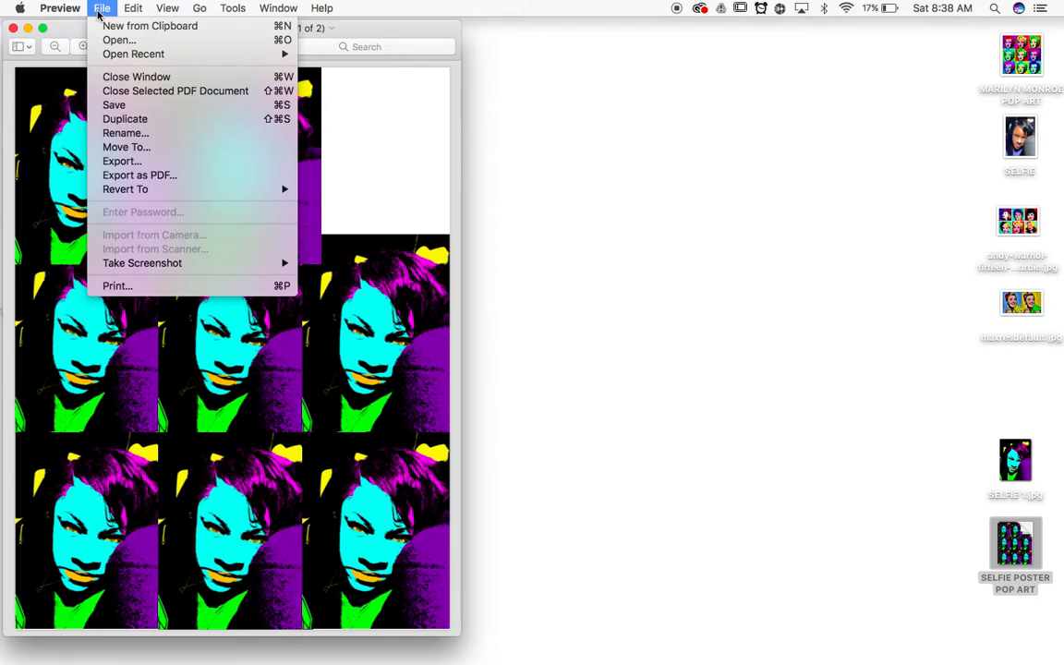
left_click(145, 166)
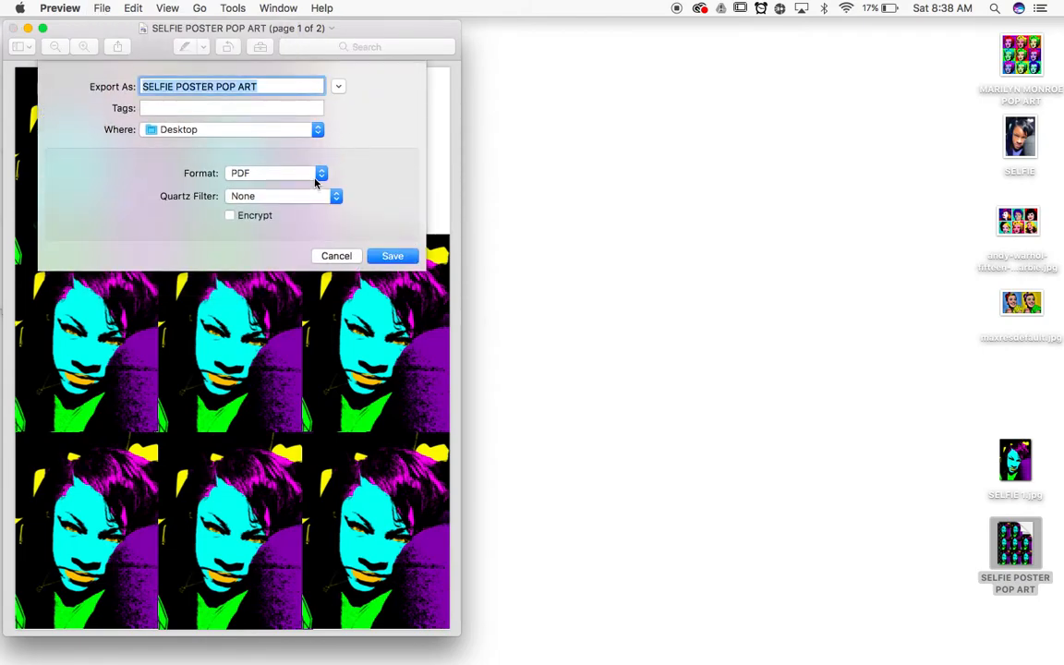
left_click(305, 176)
left_click(282, 133)
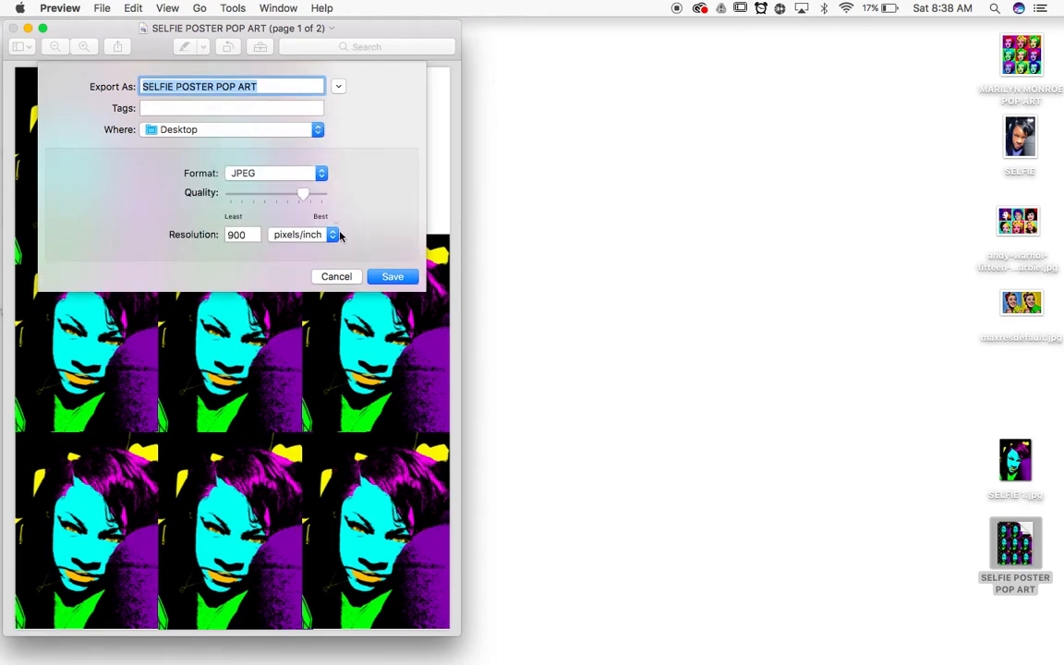
left_click_drag(309, 203, 353, 199)
left_click(392, 276)
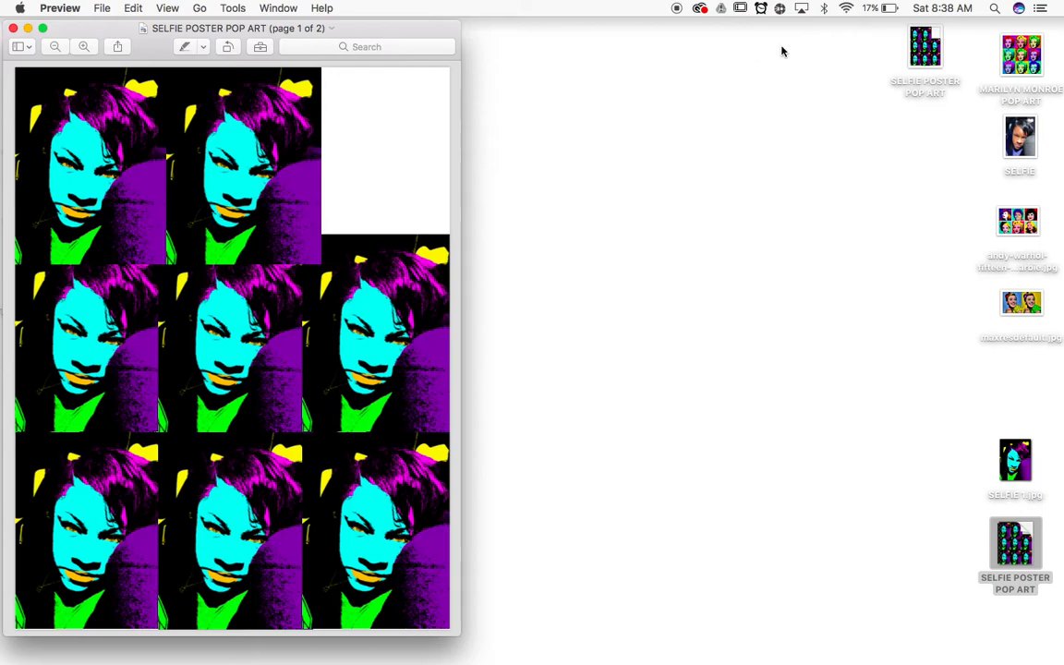
Open the exported SELFIE POSTER POP ART JPEG to check it, and close the Preview window
left_click(927, 51)
double_click(927, 51)
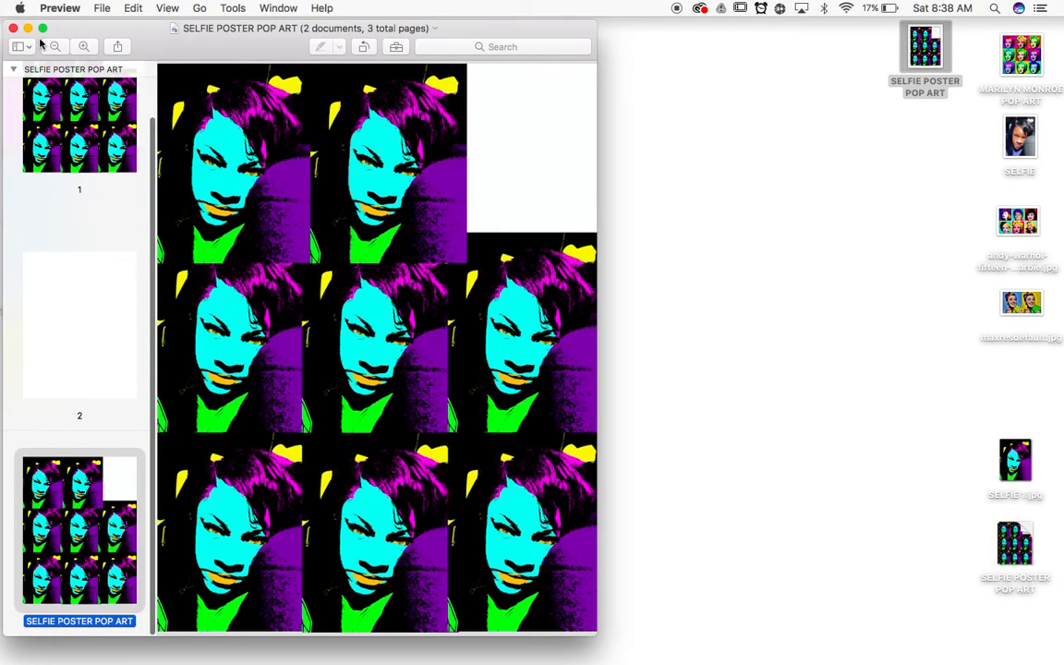
left_click(12, 29)
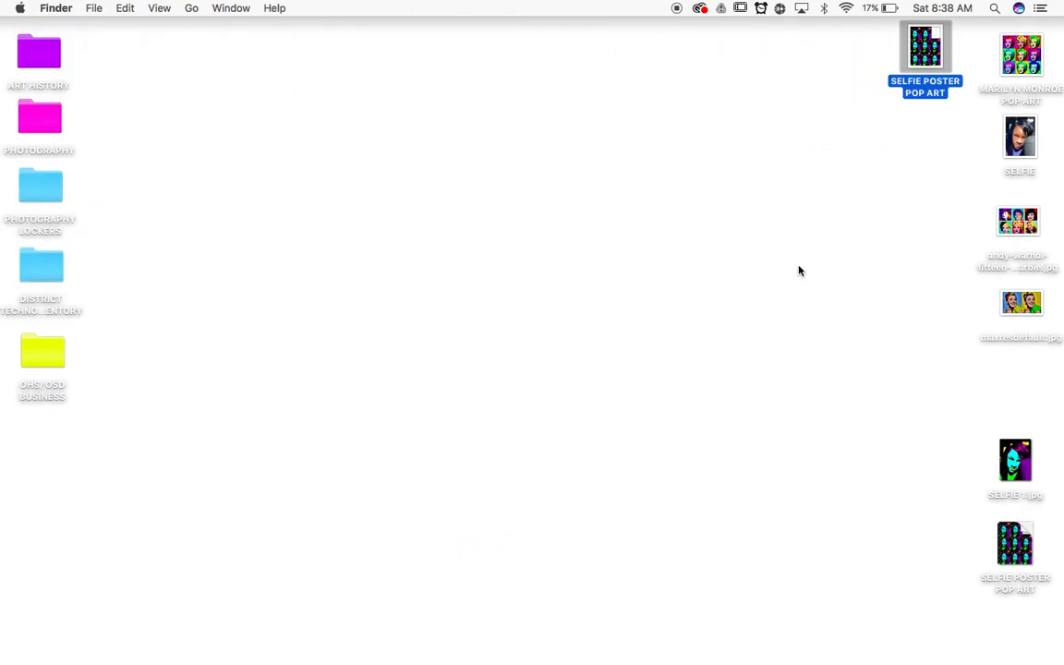
left_click(833, 273)
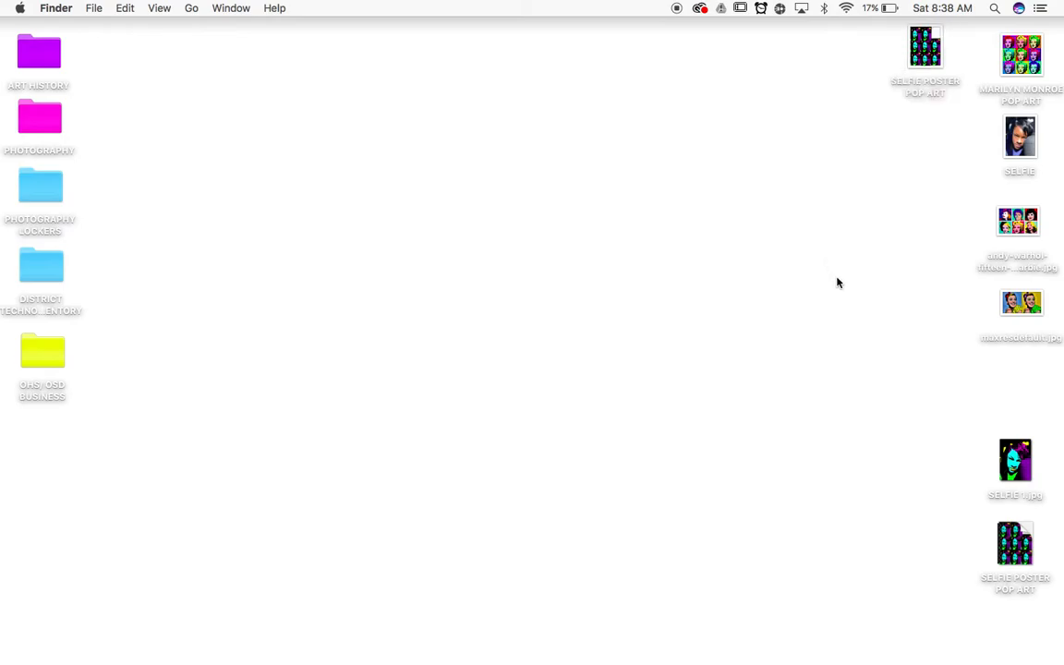
Open SELFIE 1.jpg and MARILYN MONROE POP ART together and examine the Marilyn portraits' color variations enlarged in a wider window
double_click(1015, 460)
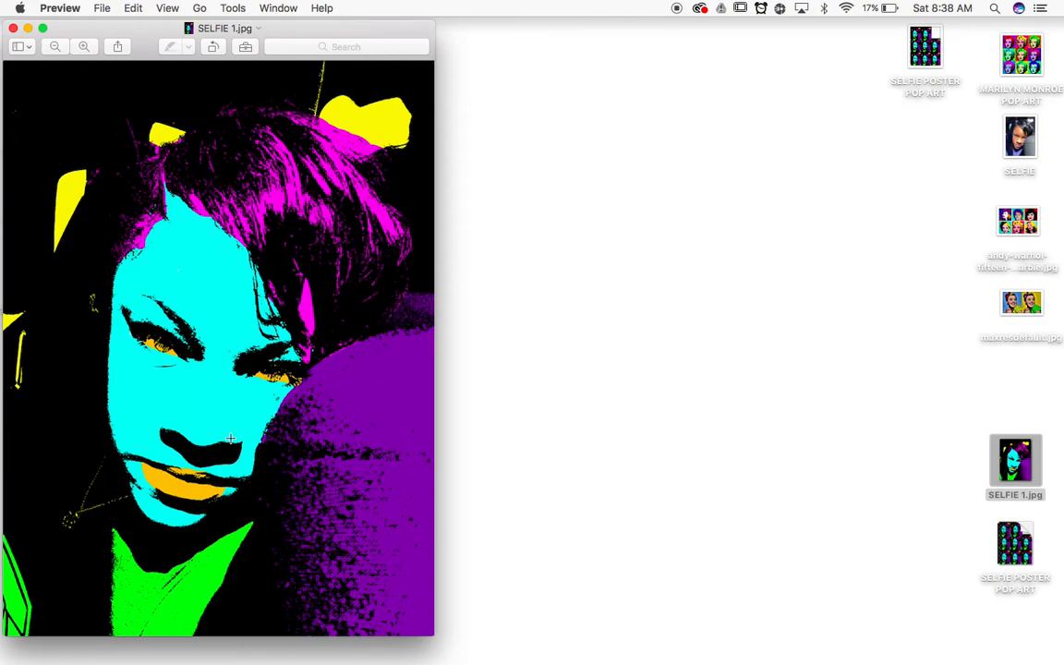
double_click(1025, 55)
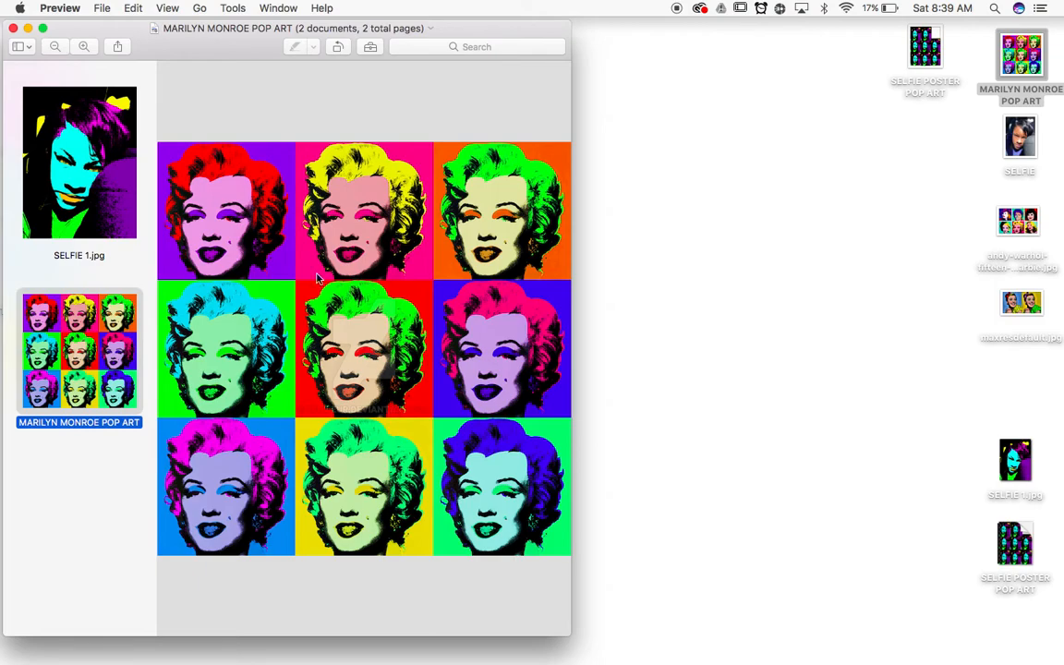
key("super+plus")
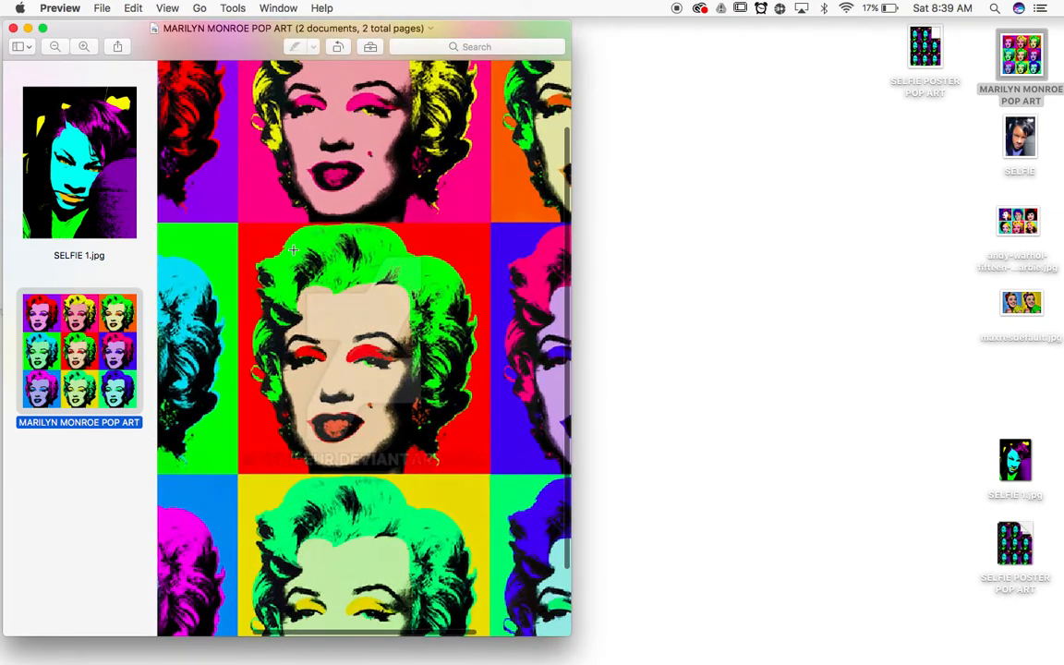
scroll(293, 249, "up", 2)
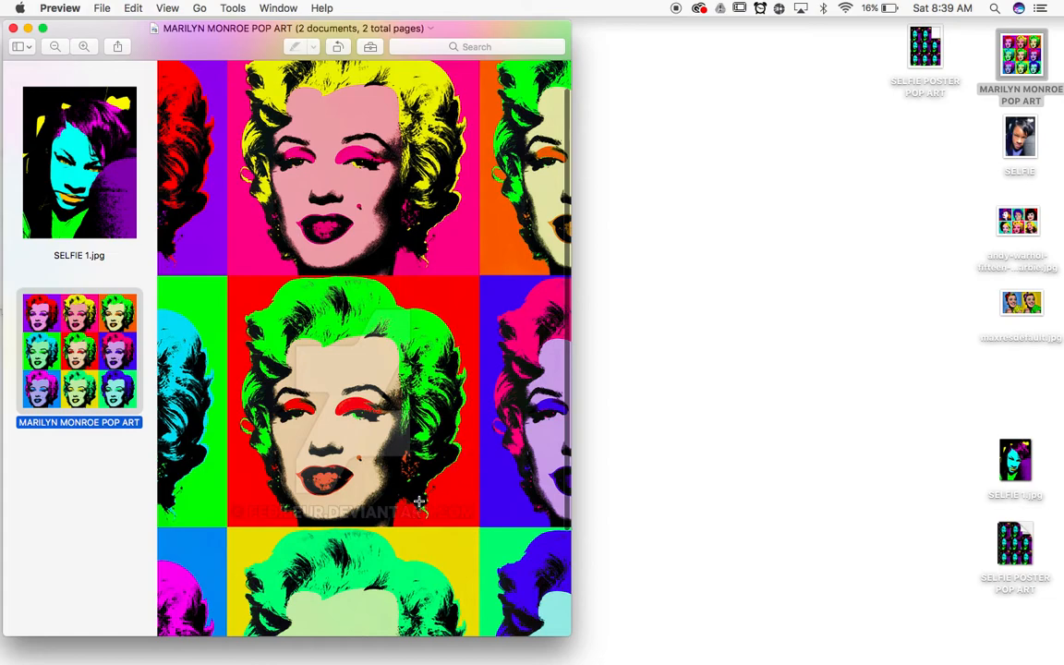
scroll(417, 489, "down", 3)
scroll(417, 490, "left", 3)
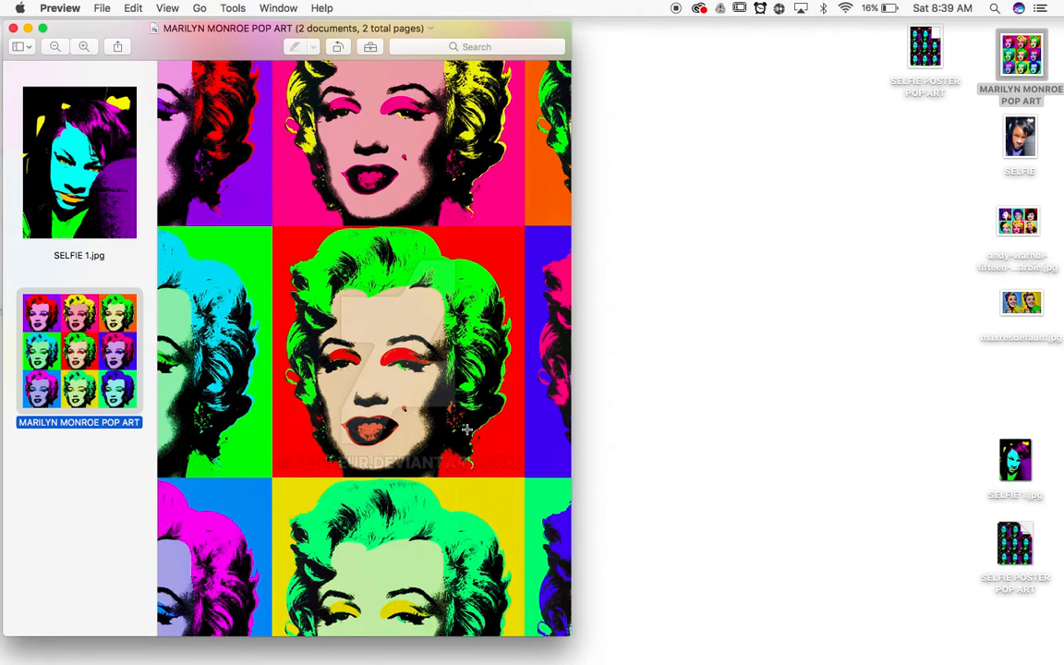
scroll(370, 353, "left", 2)
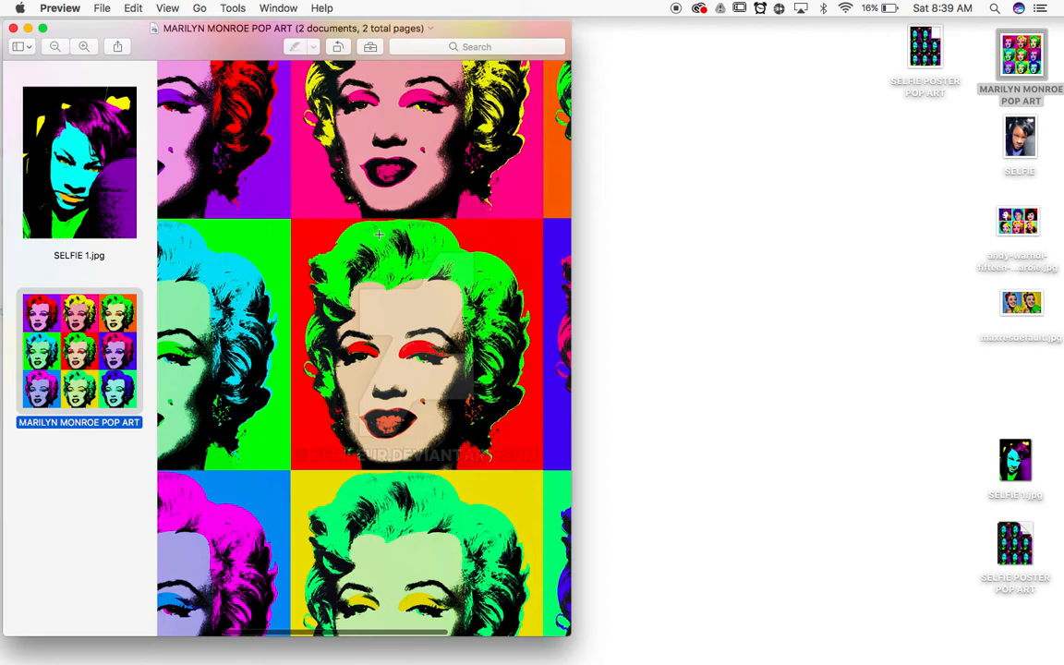
scroll(378, 235, "left", 6)
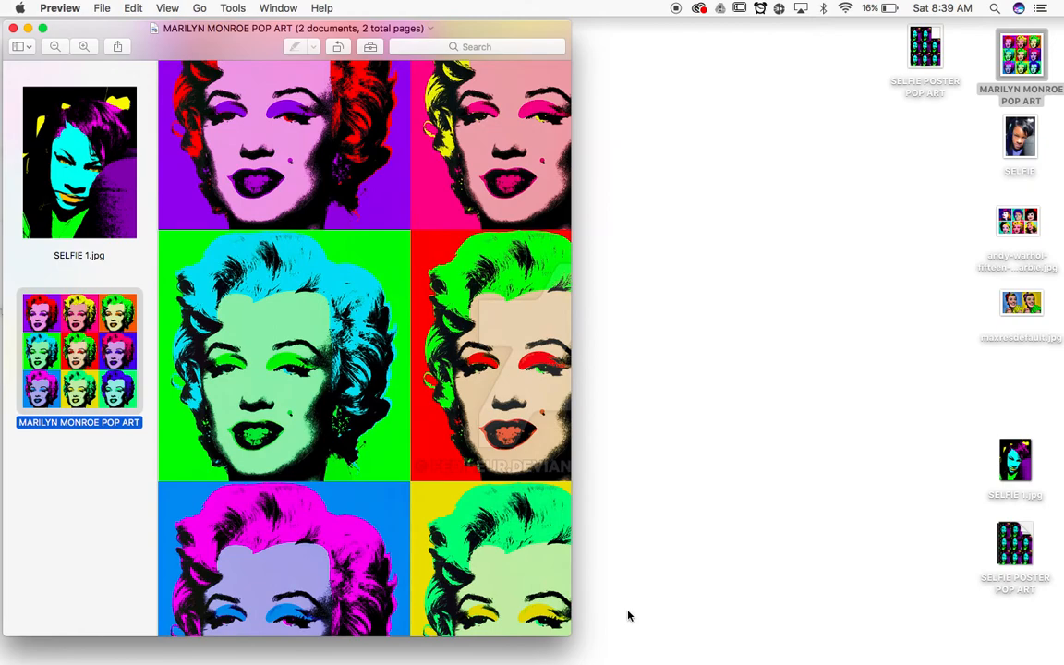
left_click_drag(572, 632, 1062, 635)
scroll(596, 450, "up", 4)
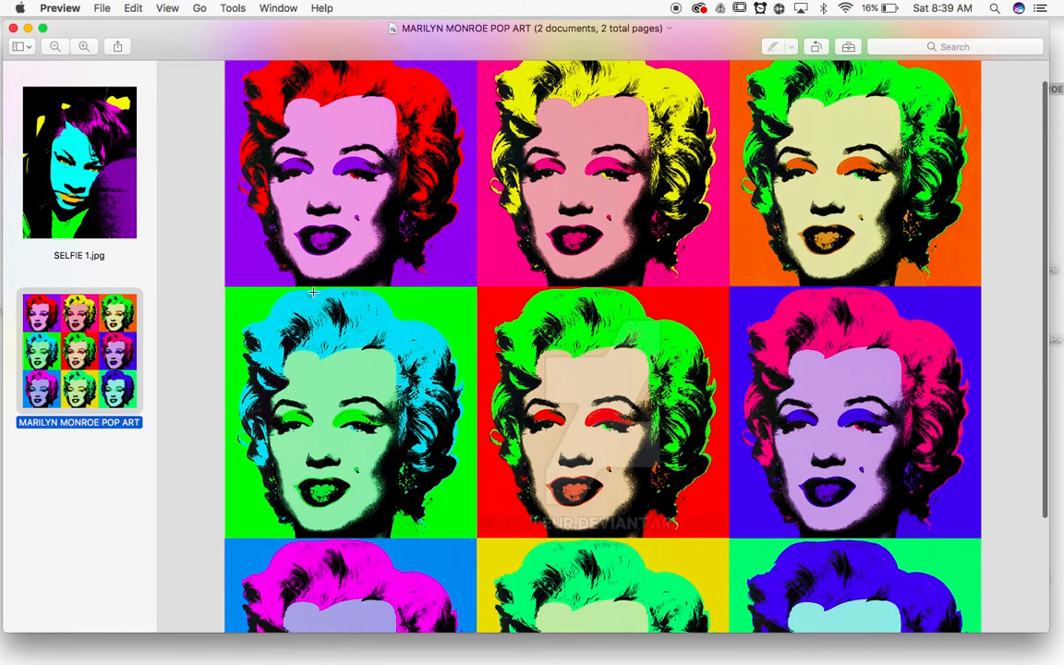
Compare the colors of SELFIE 1.jpg with the full Marilyn Monroe grid, and close the window holding both images
left_click(68, 139)
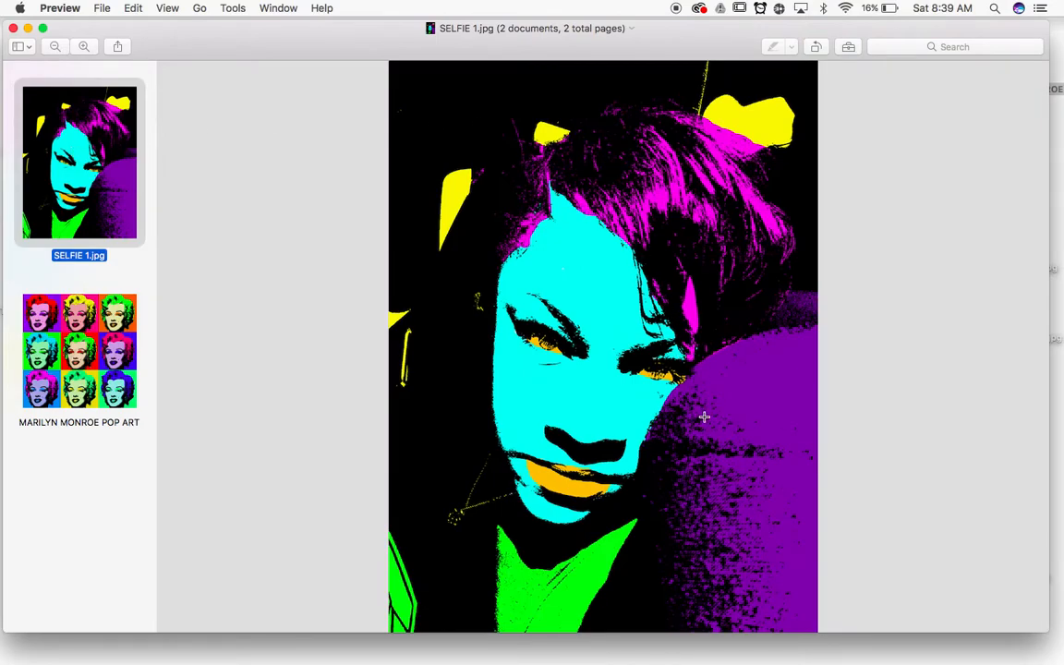
left_click(79, 319)
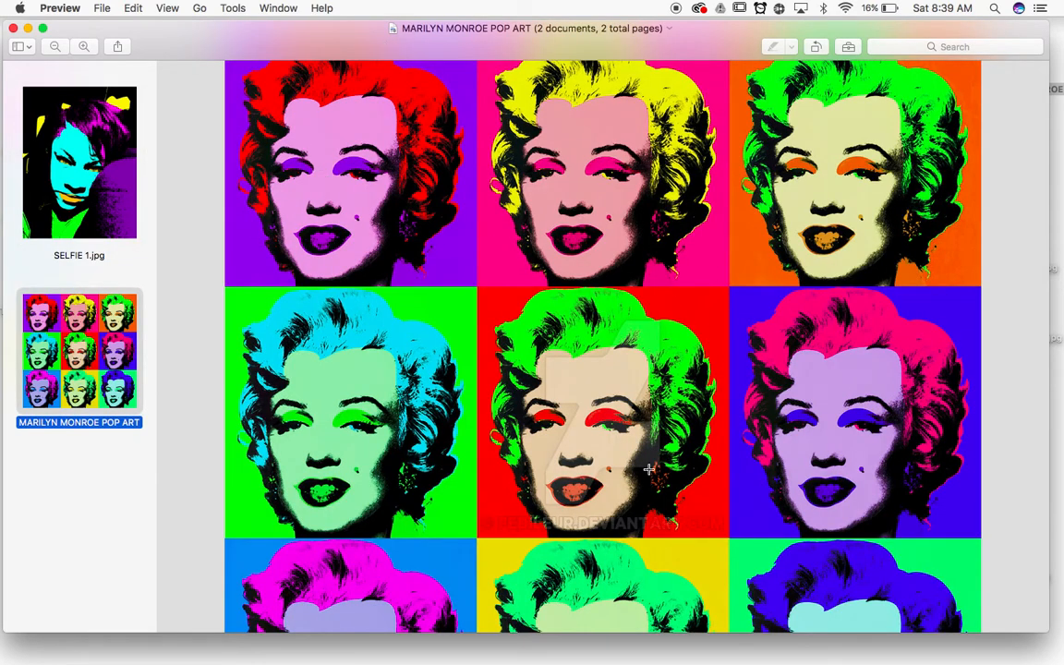
scroll(591, 480, "down", 5)
scroll(648, 470, "down", 1)
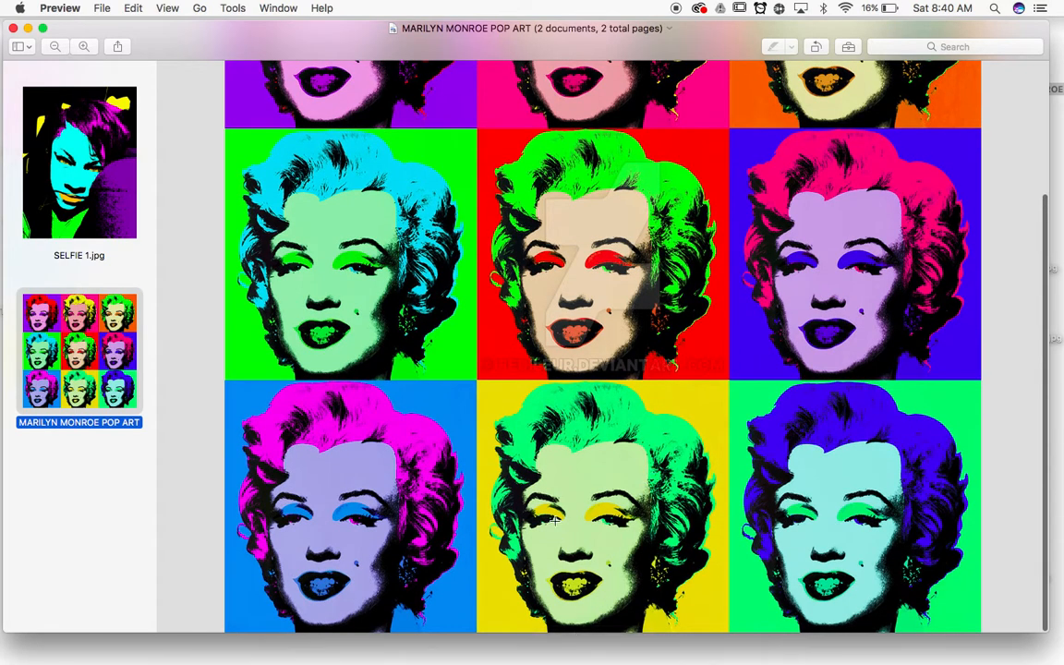
scroll(600, 347, "up", 5)
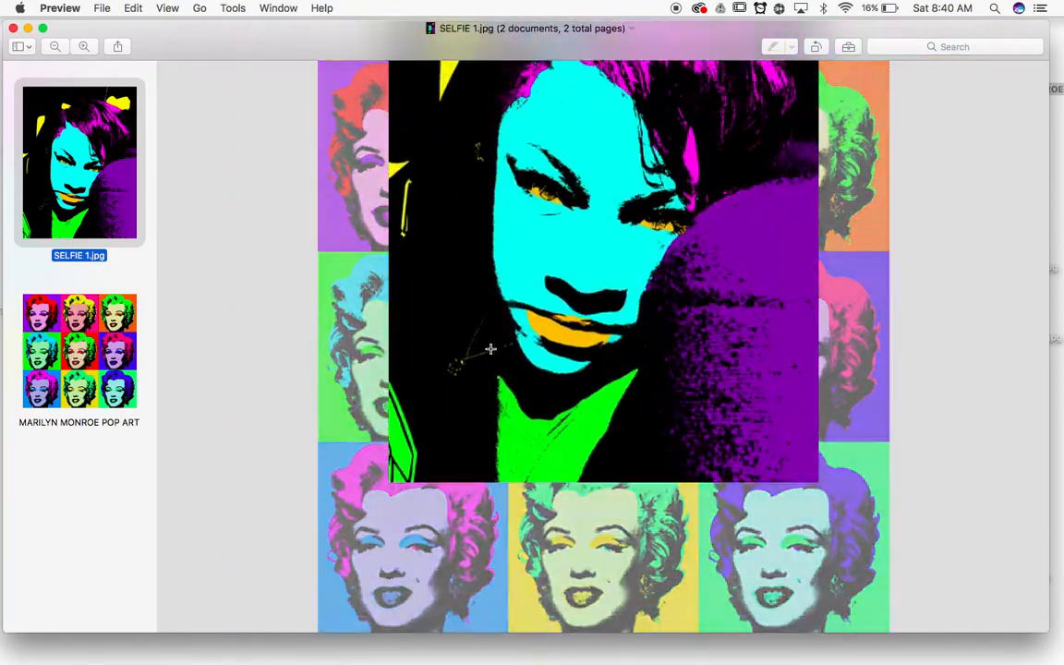
scroll(491, 351, "up", 5)
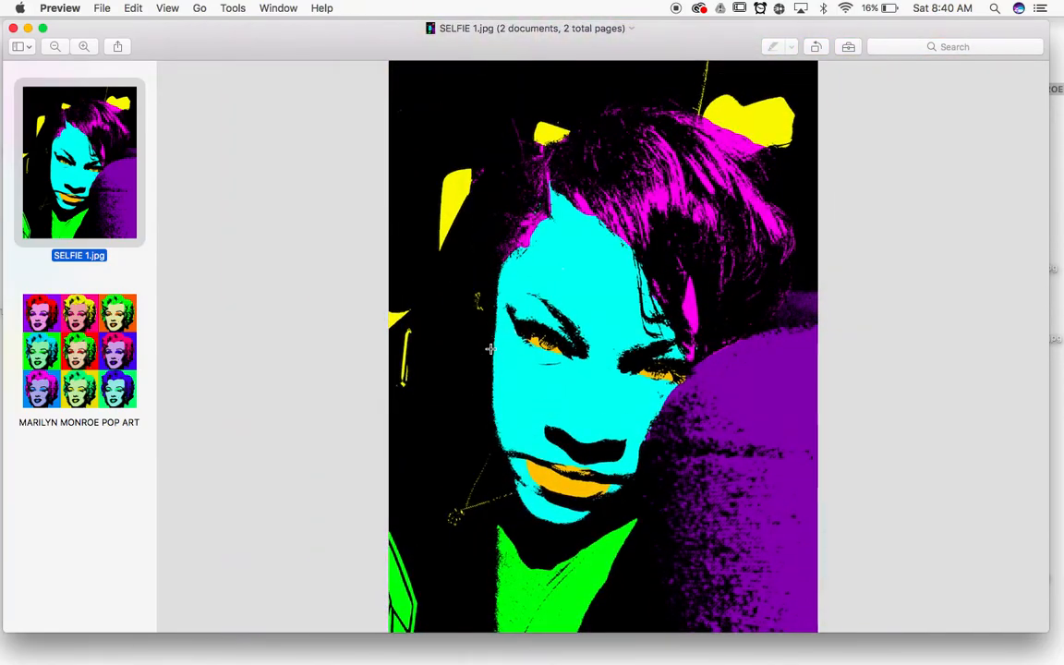
scroll(491, 354, "down", 10)
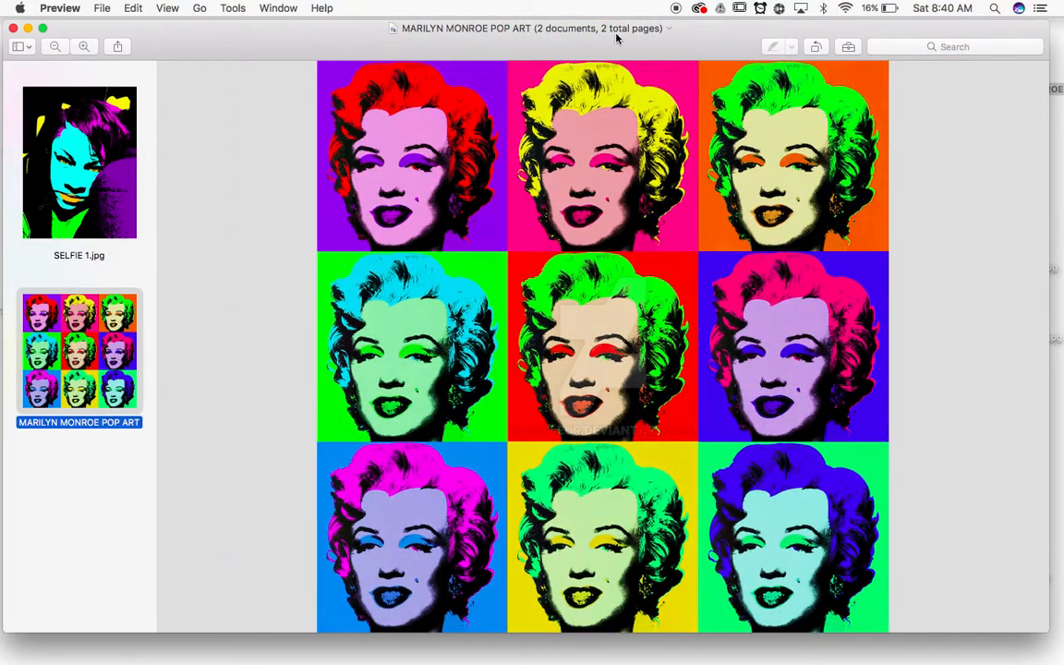
left_click_drag(1021, 34, 910, 25)
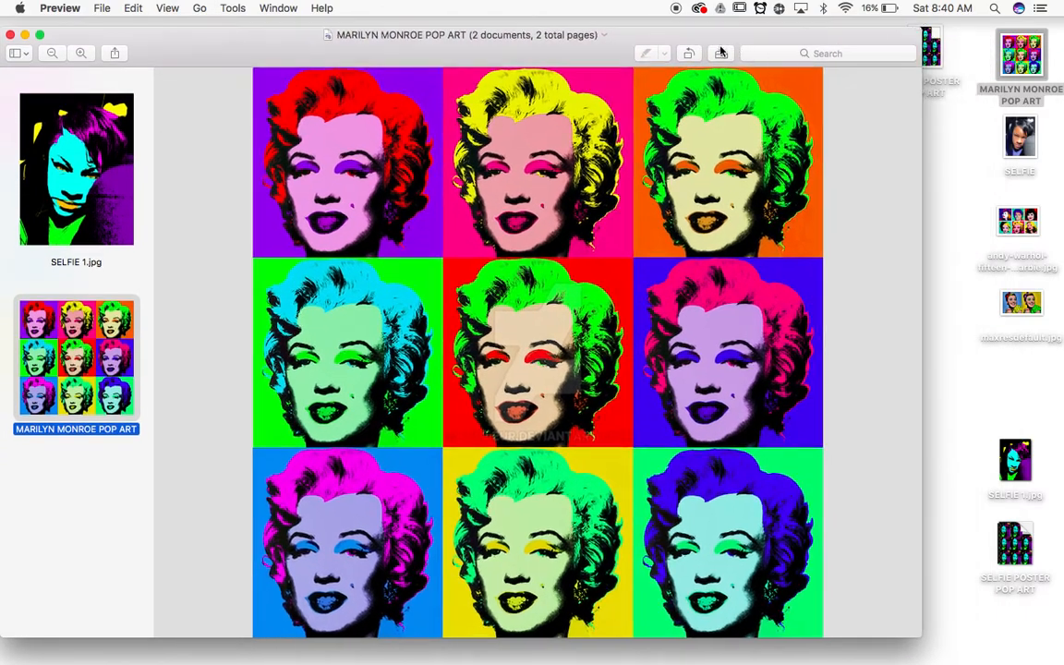
left_click_drag(697, 48, 774, 37)
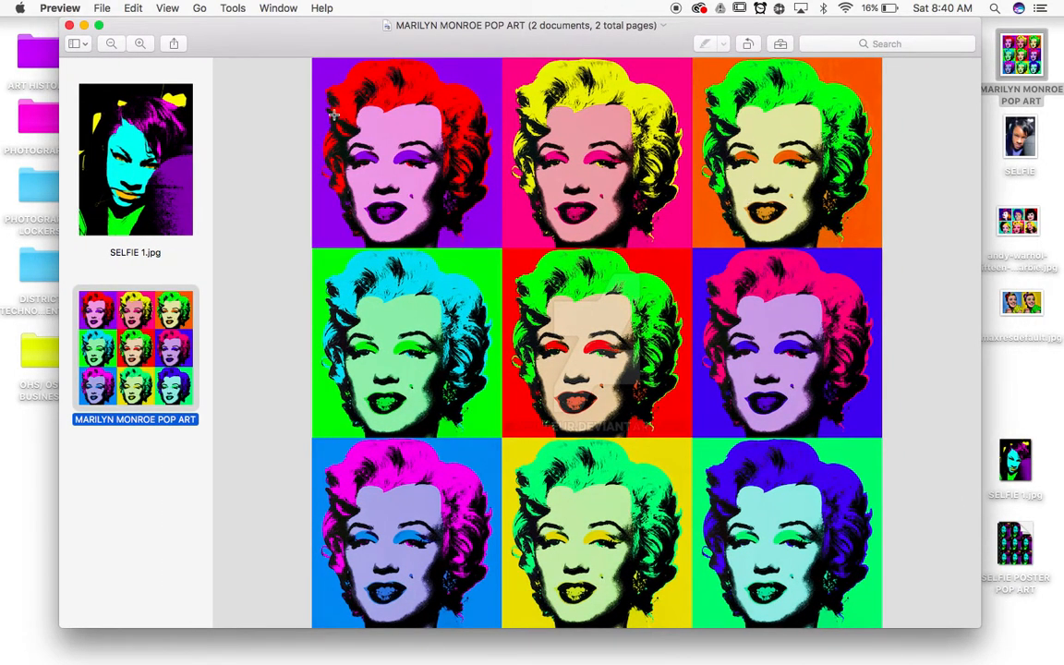
left_click(70, 26)
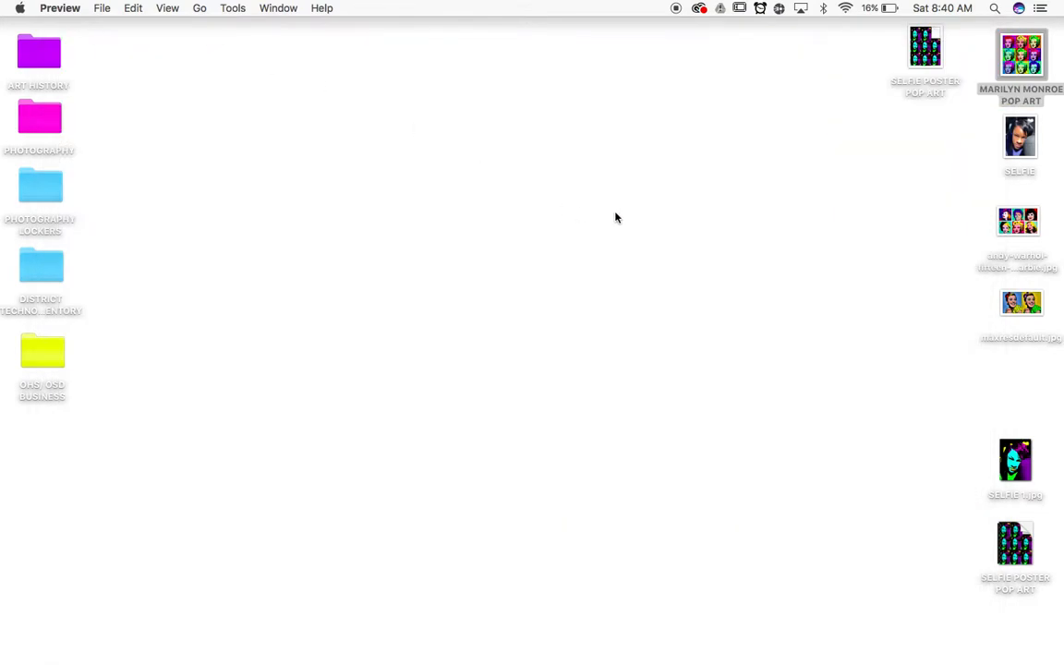